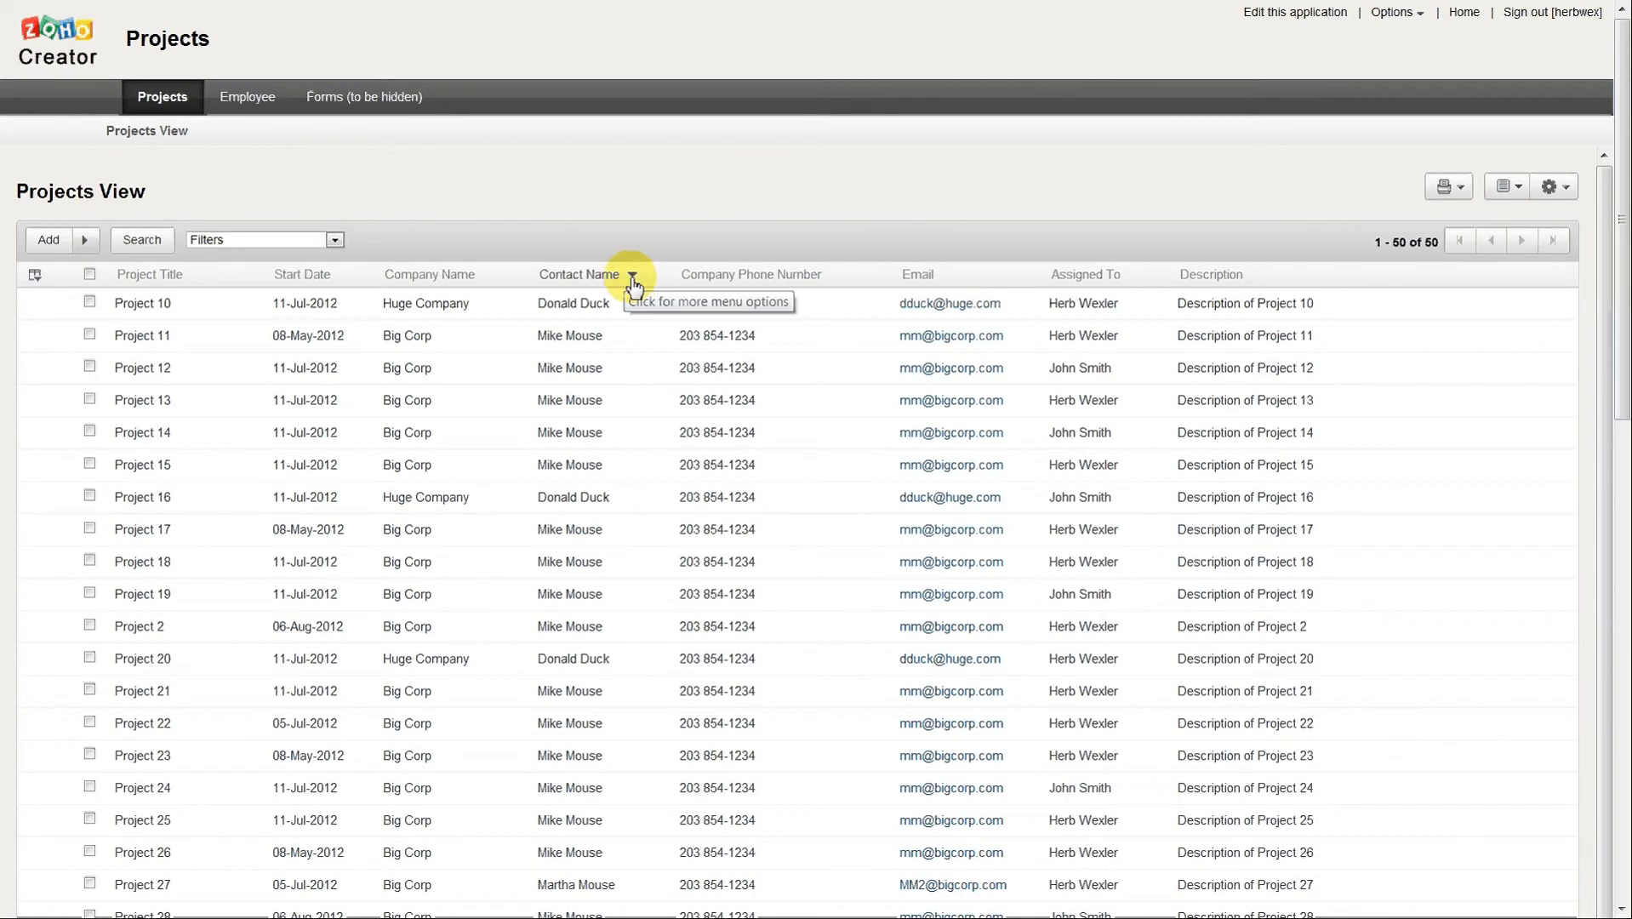
{"action": "left_click", "coordinate": [632, 278]}
{"action": "mouse_move", "coordinate": [572, 306]}
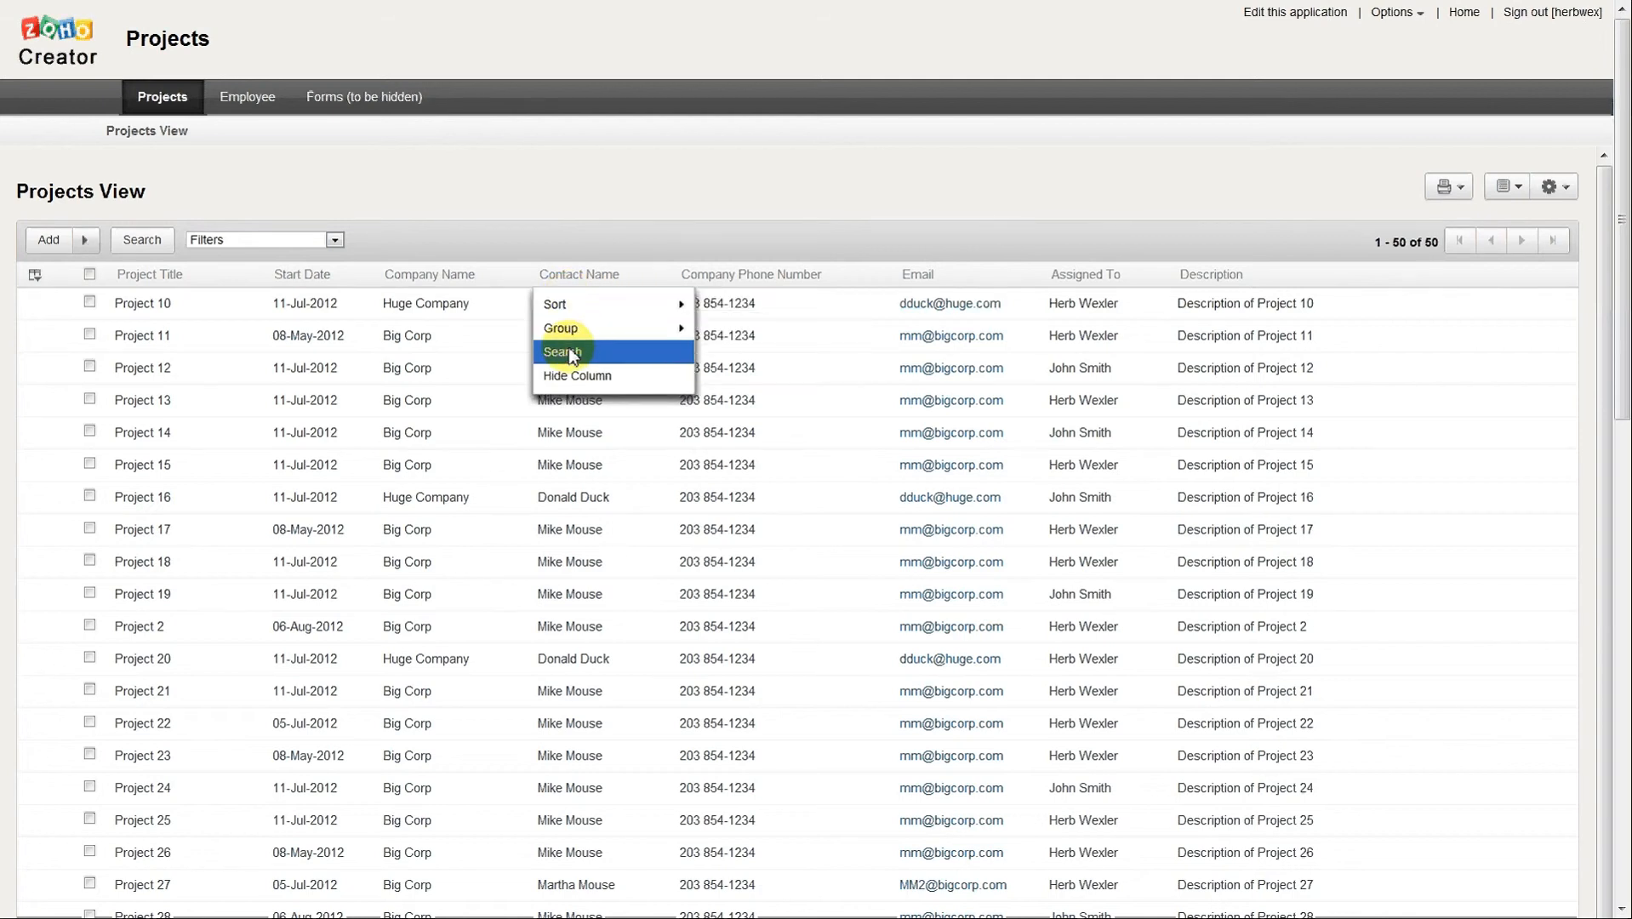
{"action": "left_click", "coordinate": [703, 225]}
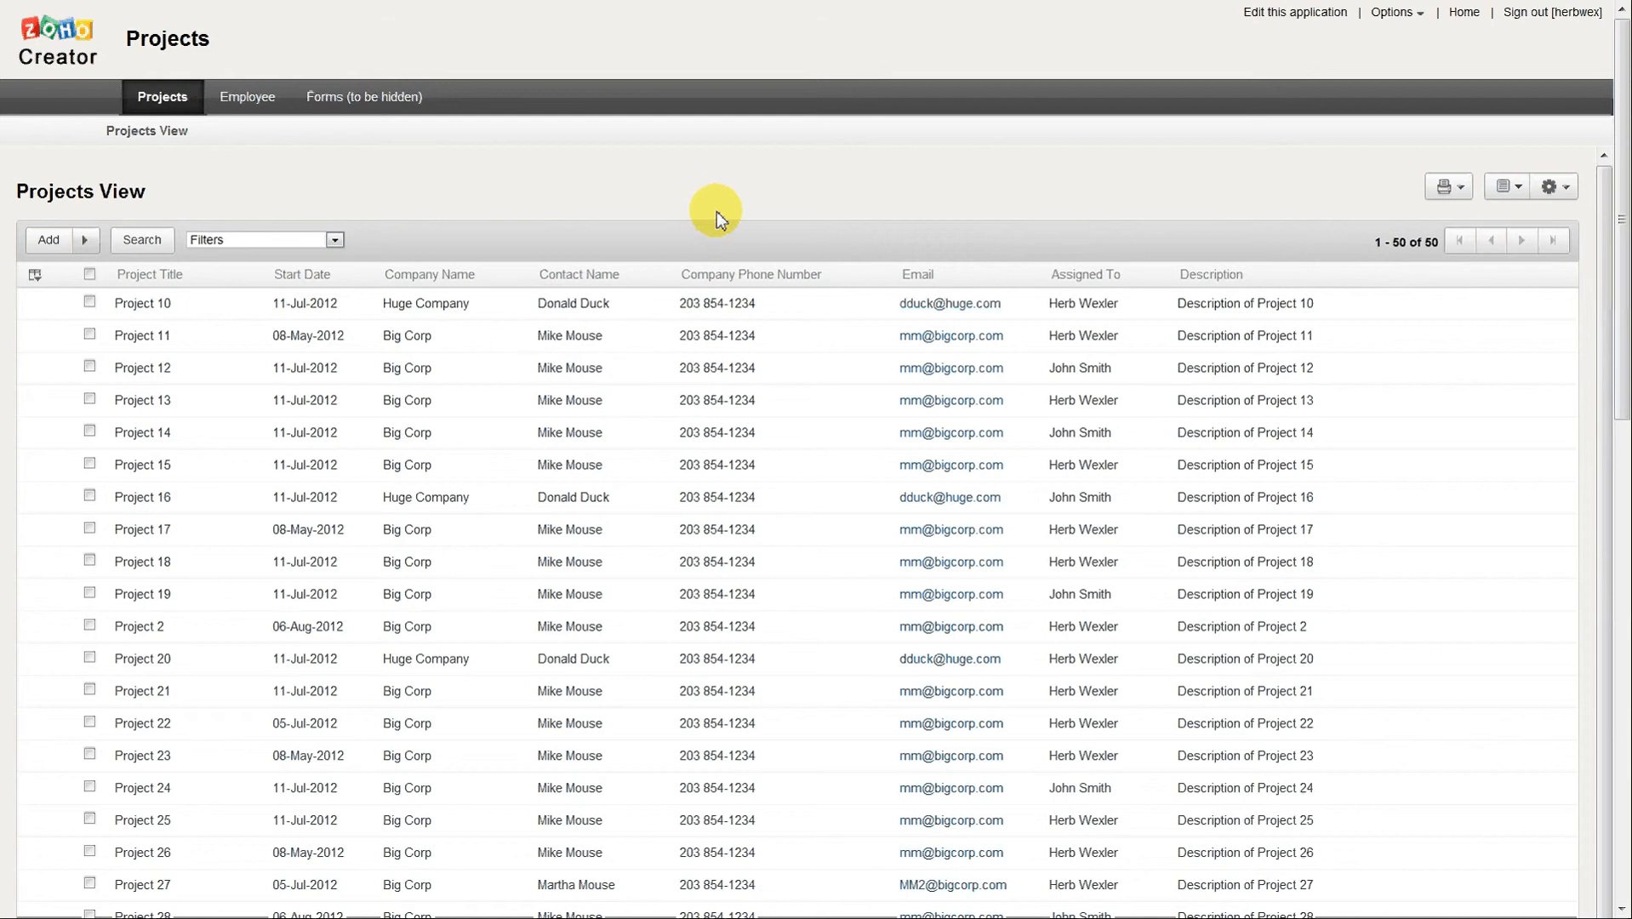
Open the application for editing and reorder the view's columns, putting Start Date before Project Title and Email before Company Phone Number.
{"action": "left_click", "coordinate": [1283, 27]}
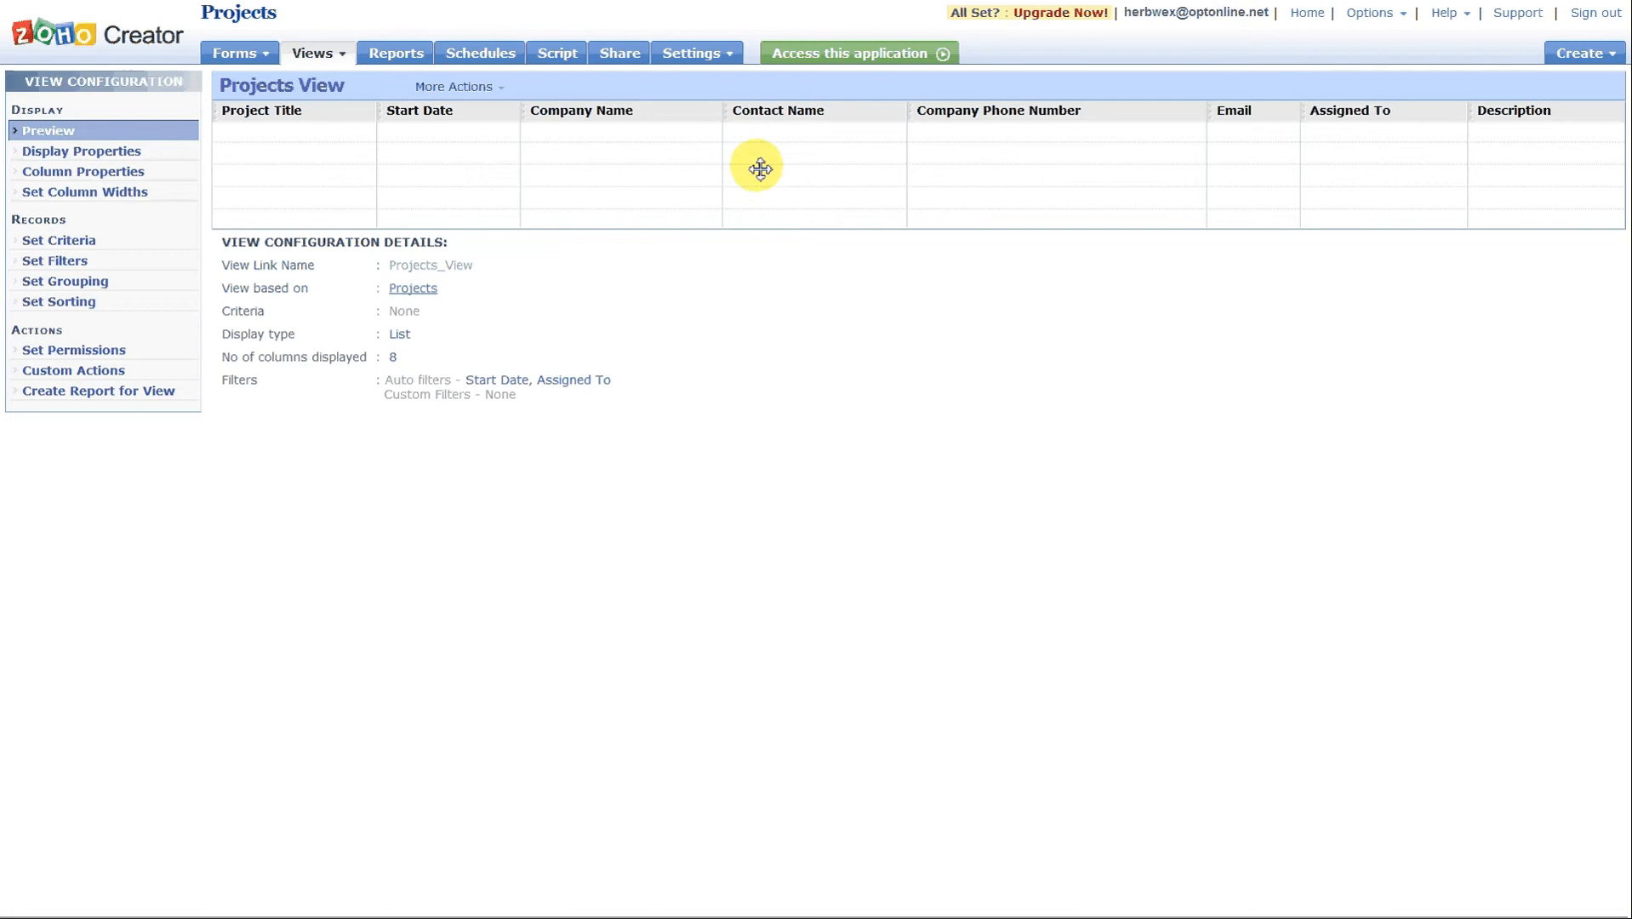
{"action": "left_click_drag", "start_coordinate": [455, 118], "coordinate": [297, 132]}
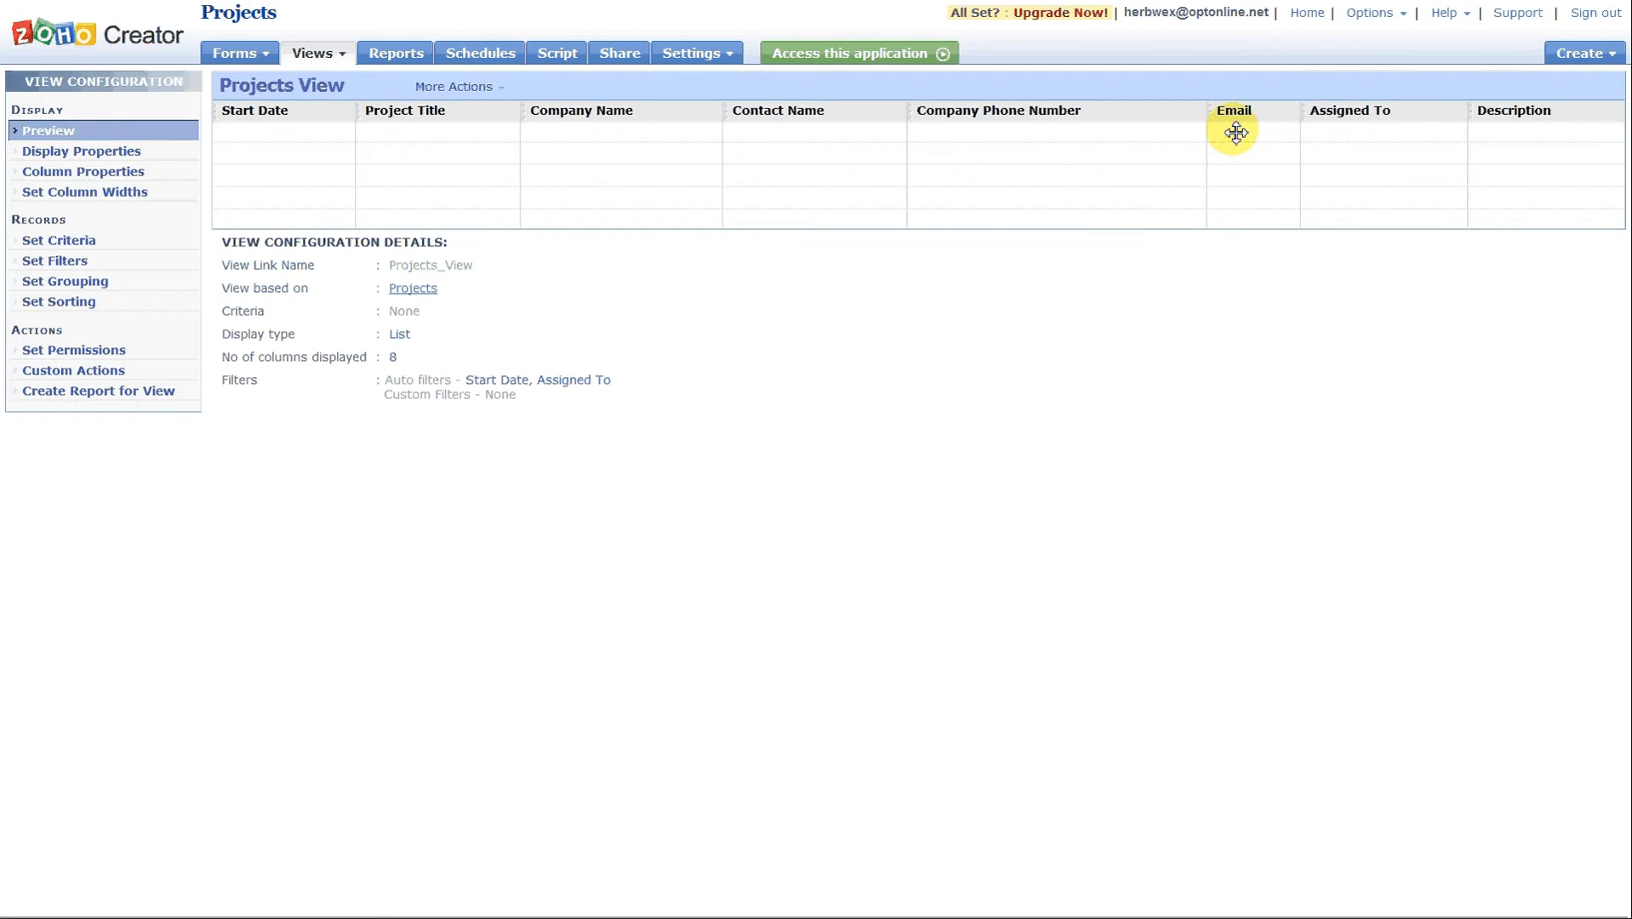
{"action": "left_click_drag", "start_coordinate": [1251, 110], "coordinate": [1037, 124]}
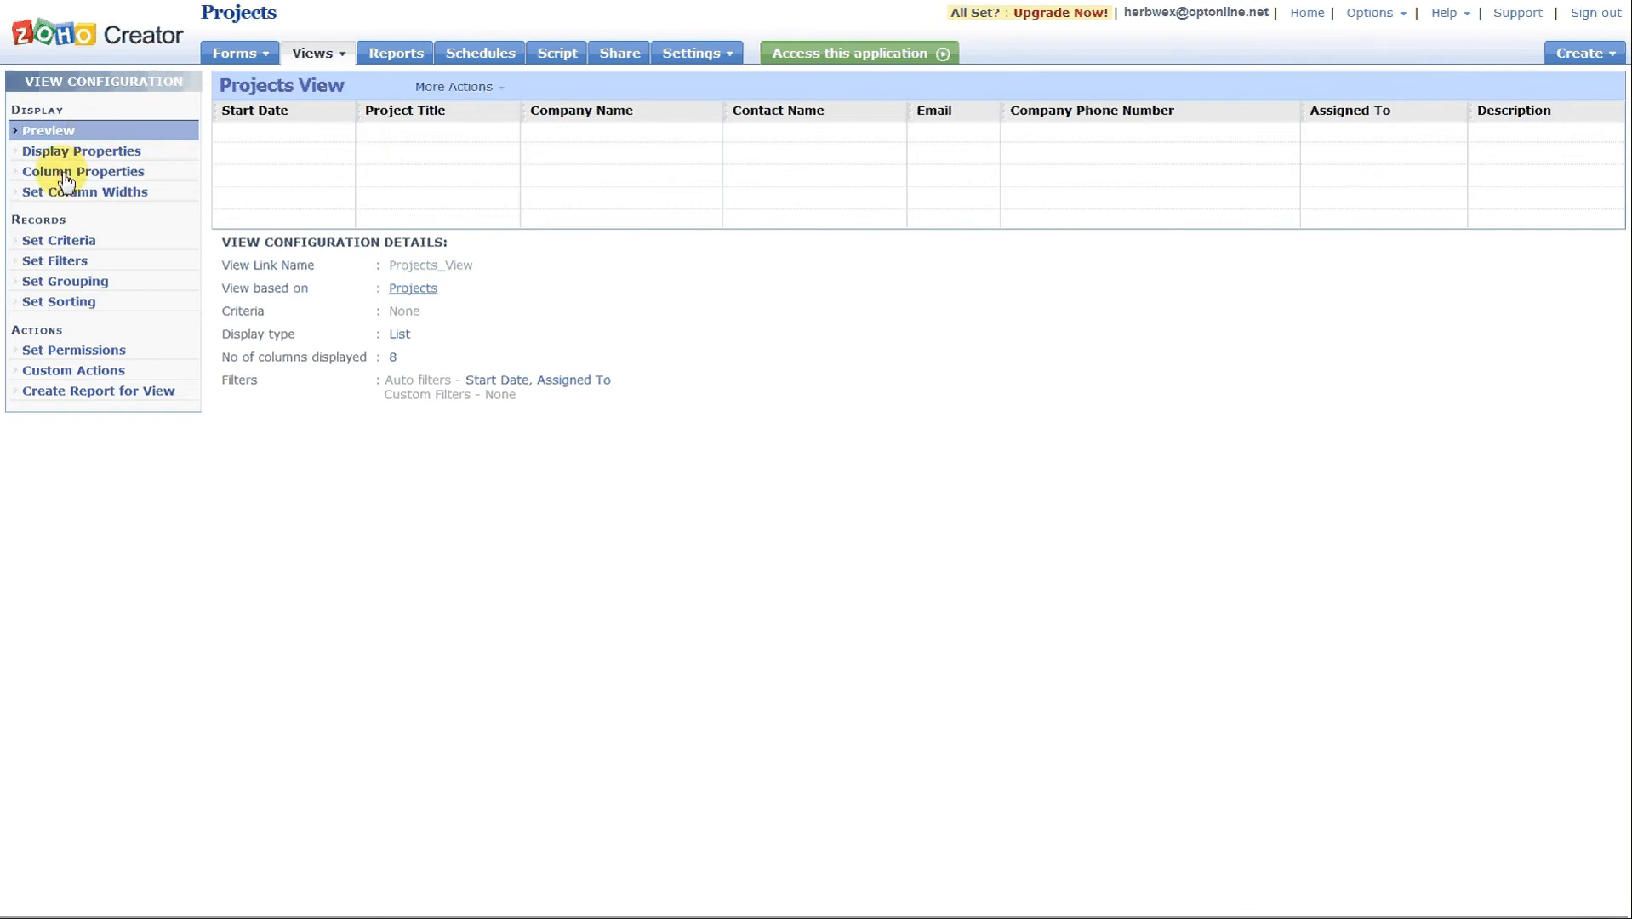
Set the Projects View display type to Grid, save it, and open the live application.
{"action": "left_click", "coordinate": [85, 157]}
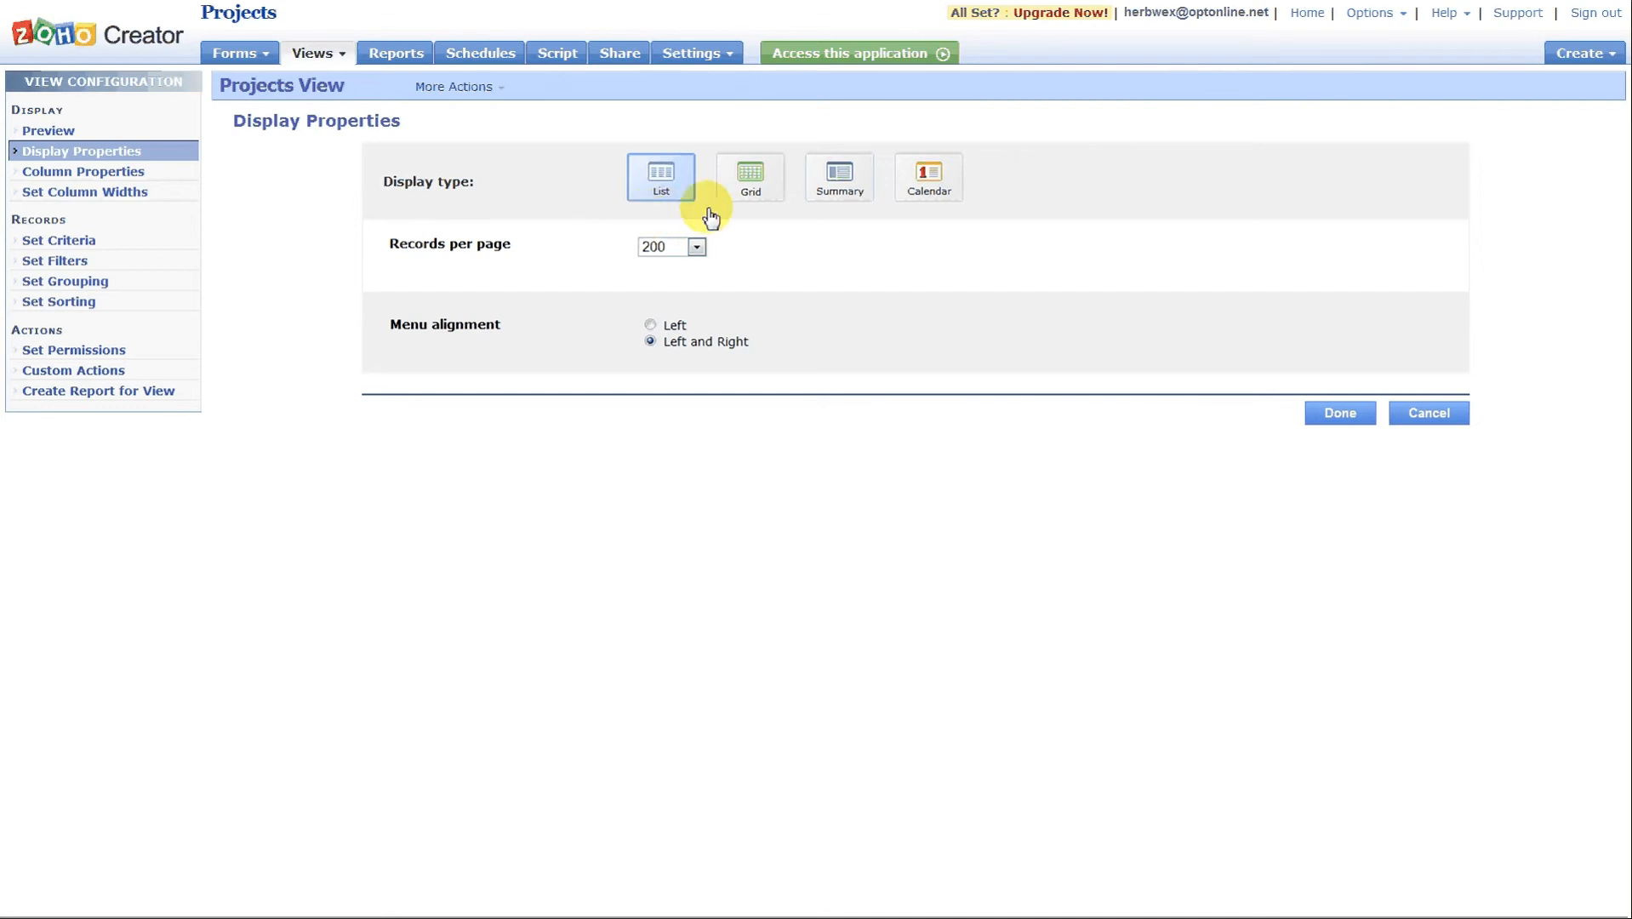
{"action": "left_click", "coordinate": [753, 183]}
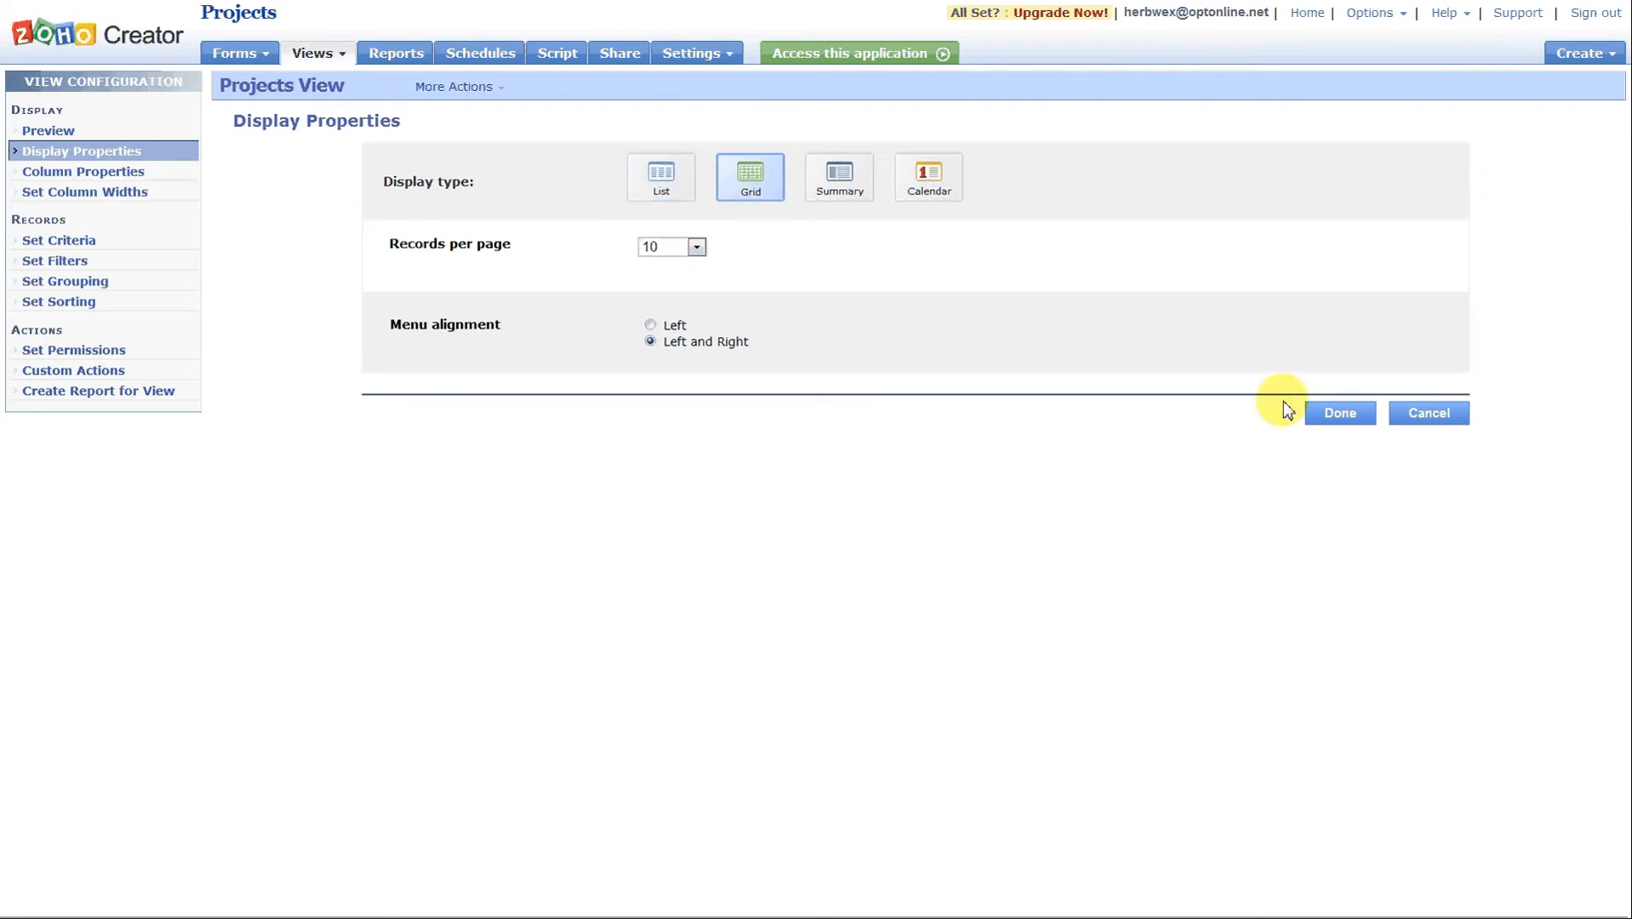
{"action": "left_click", "coordinate": [1340, 415]}
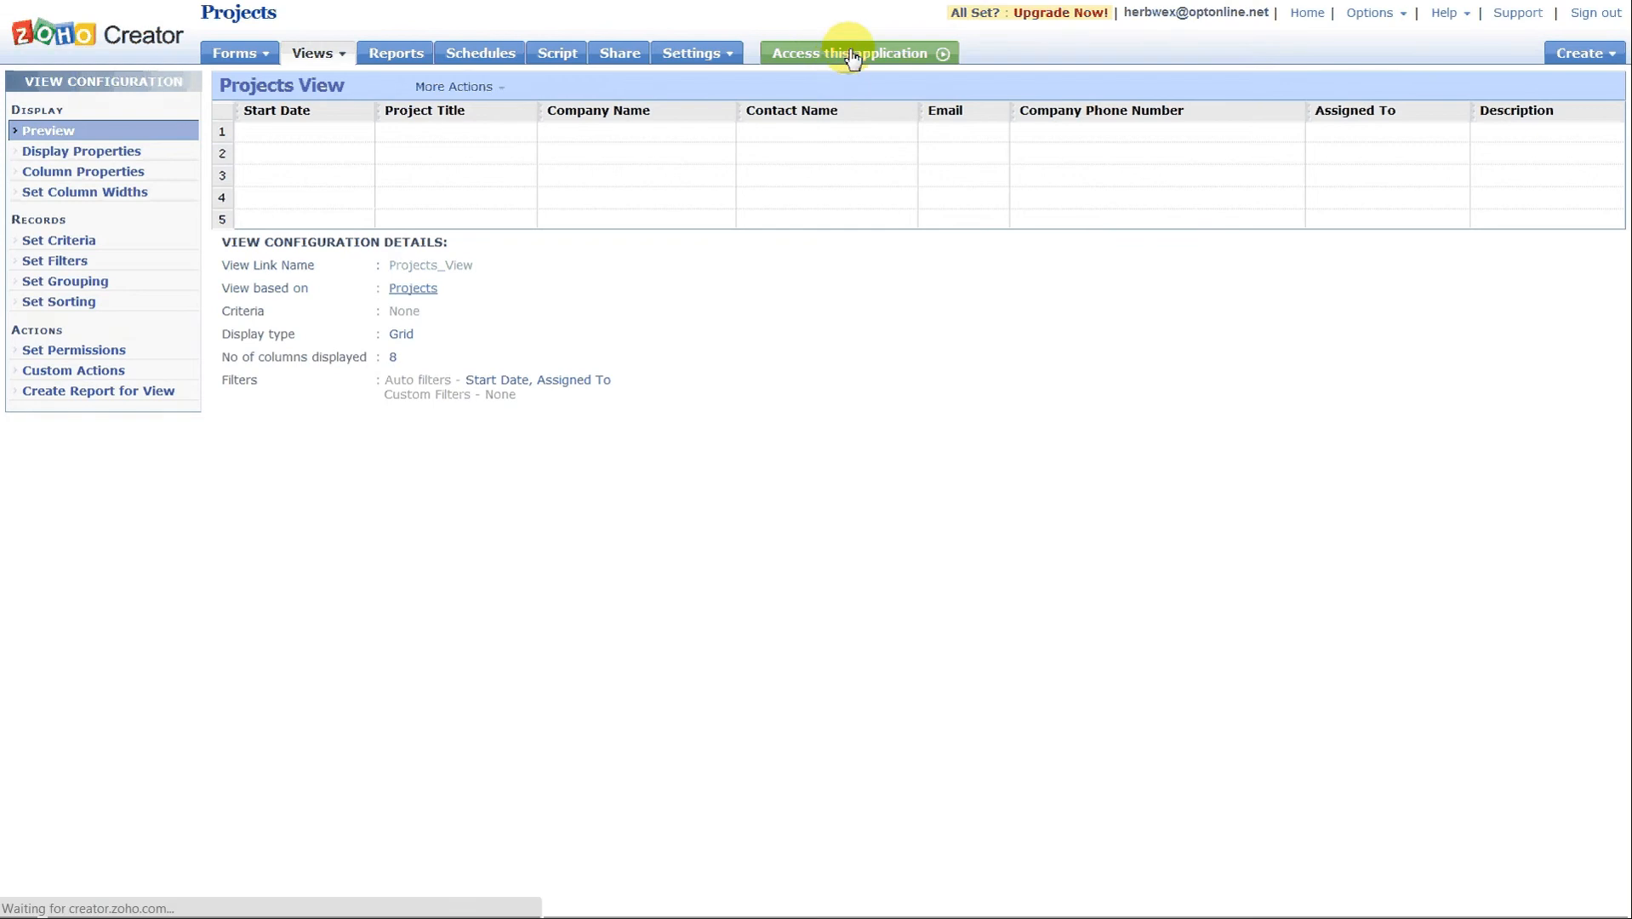
{"action": "left_click", "coordinate": [851, 56]}
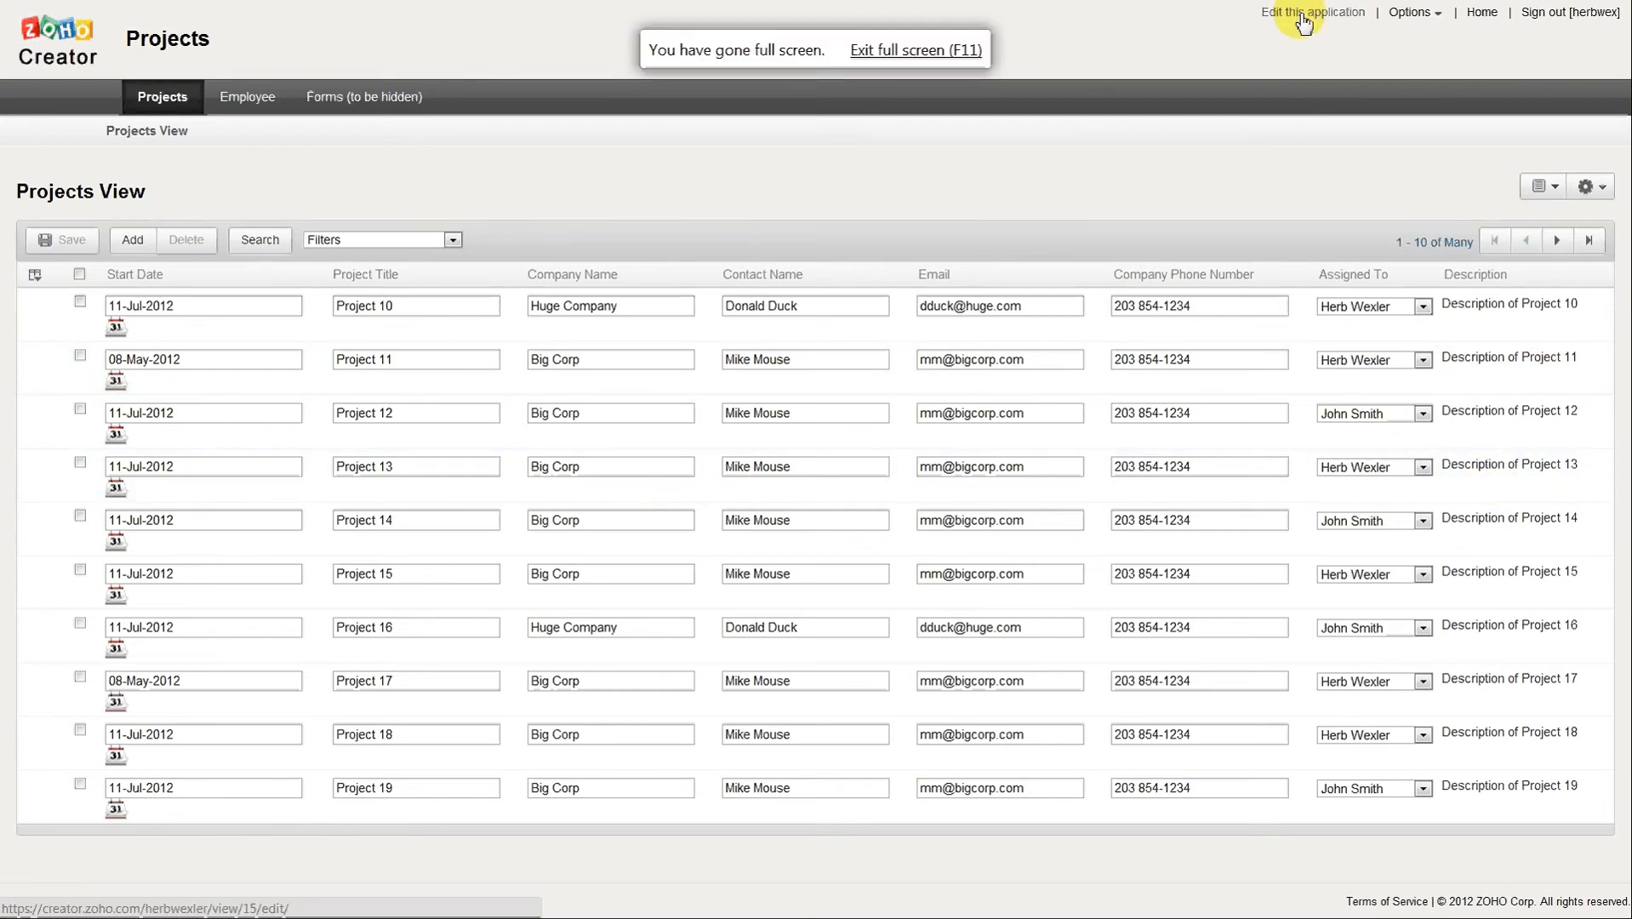
Display the project records as a Summary and look through the record blocks.
{"action": "left_click", "coordinate": [1590, 186]}
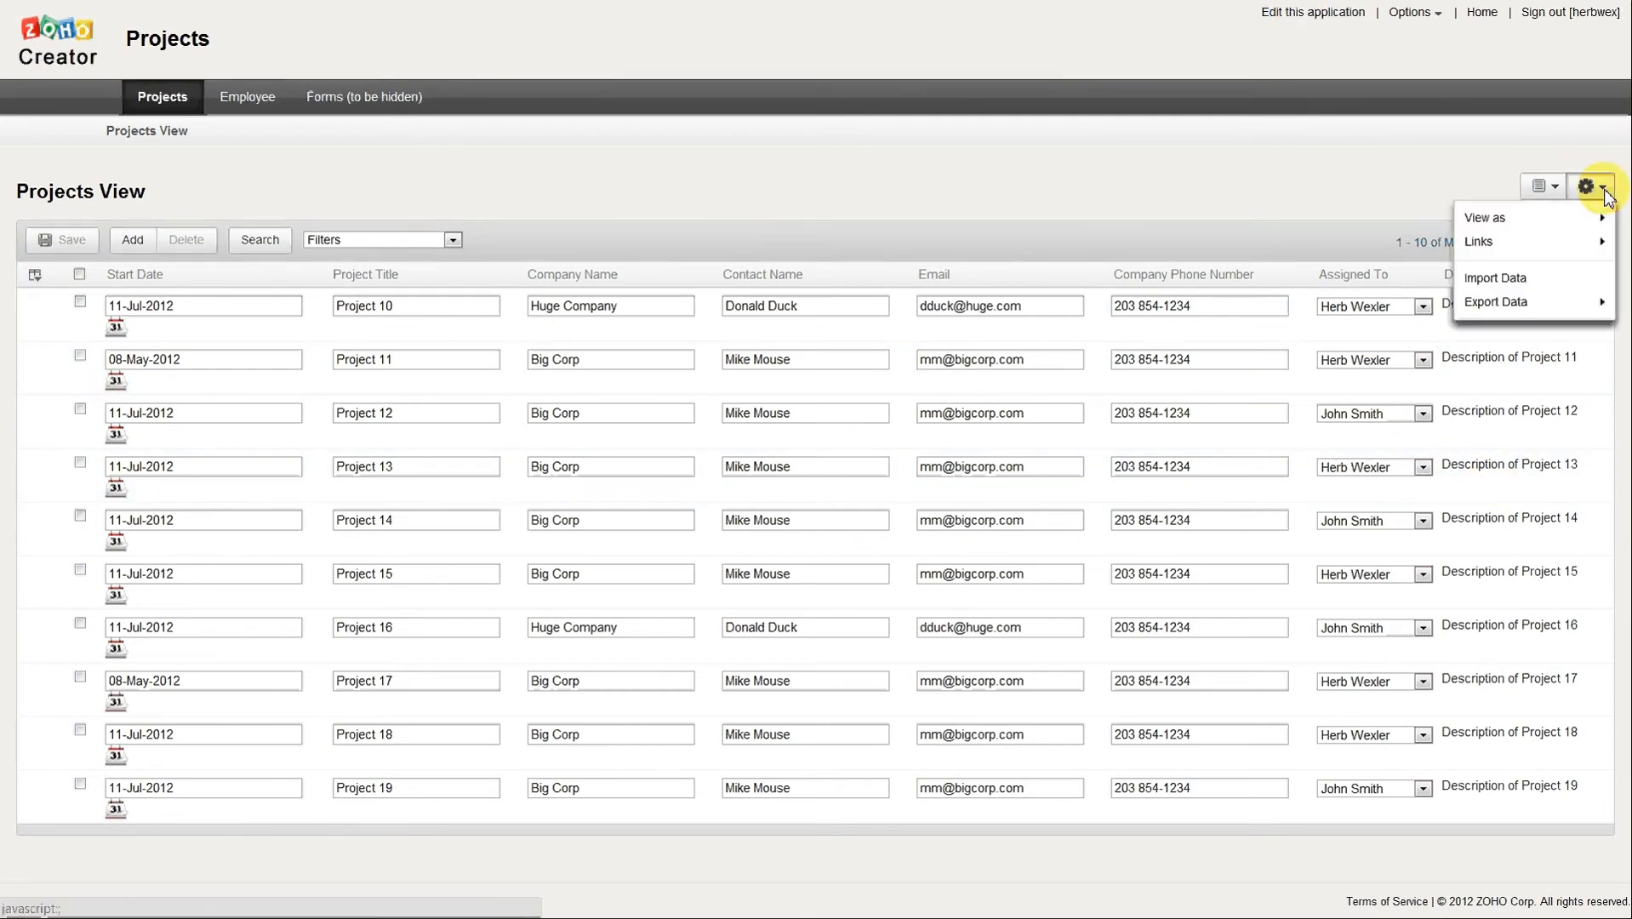
{"action": "mouse_move", "coordinate": [1491, 218]}
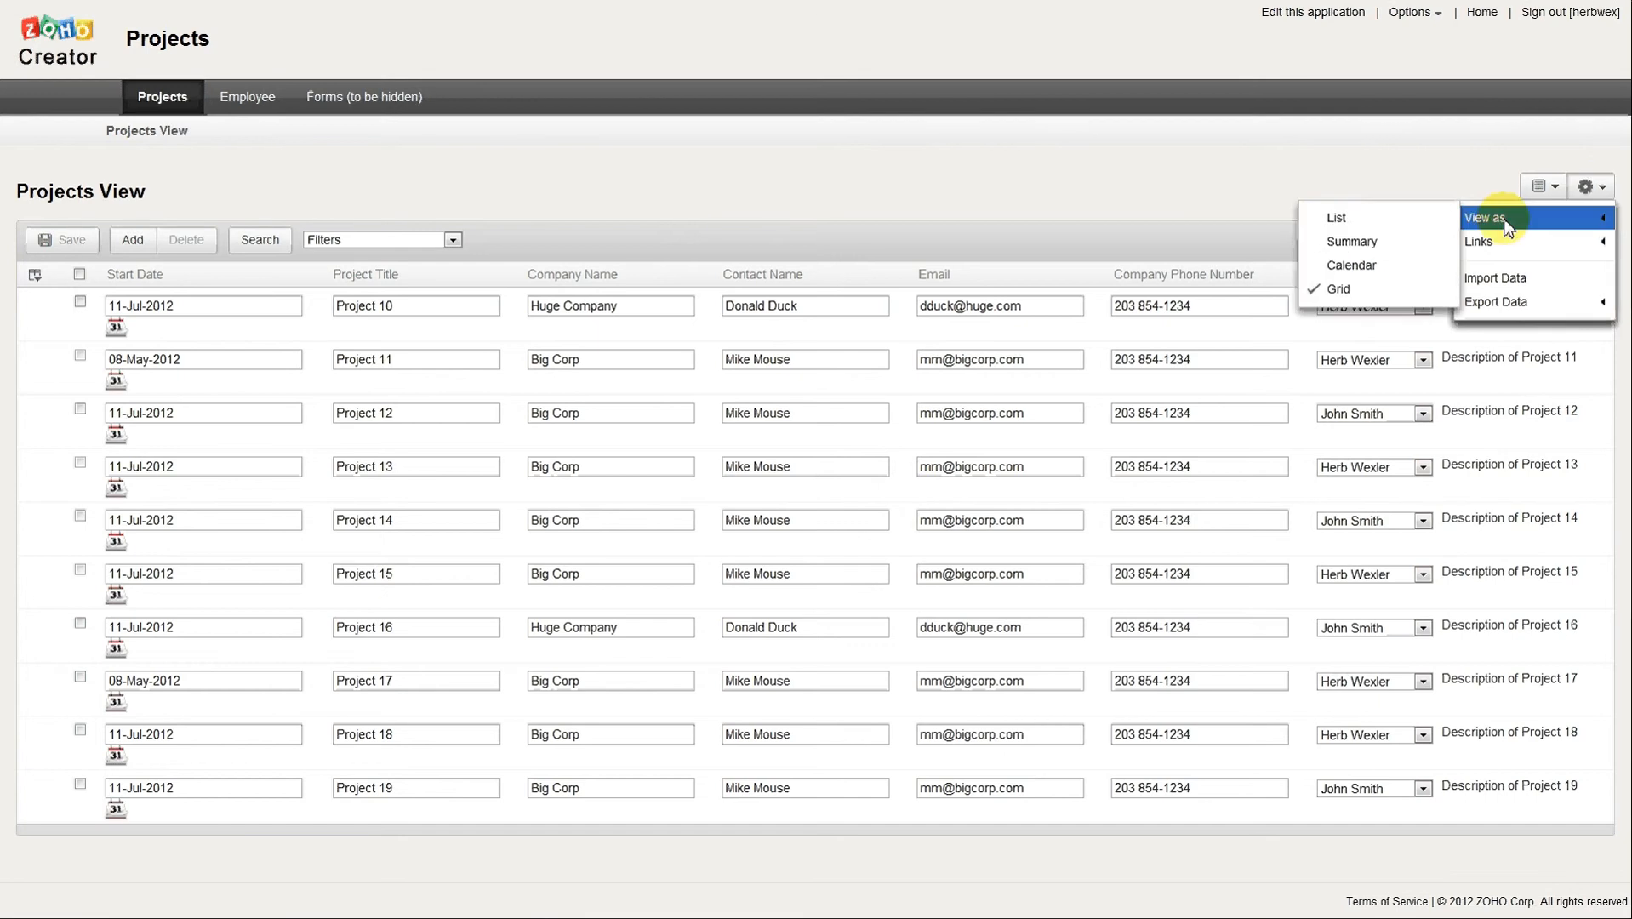
{"action": "left_click", "coordinate": [1389, 245]}
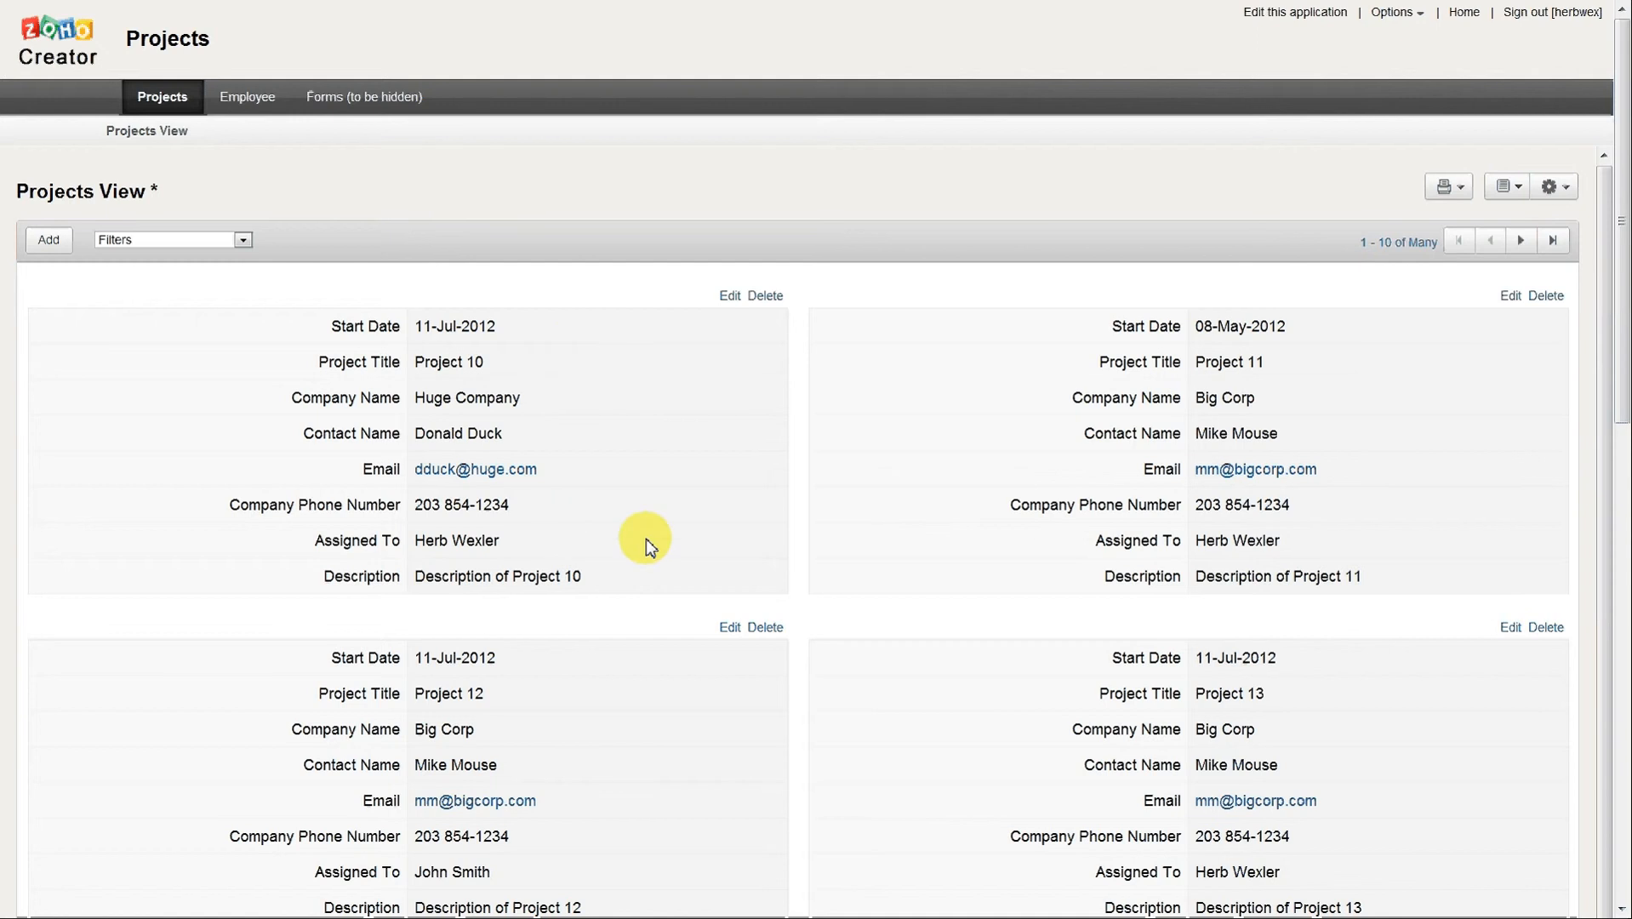
{"action": "scroll", "coordinate": [921, 355], "scroll_direction": "down", "scroll_amount": 10}
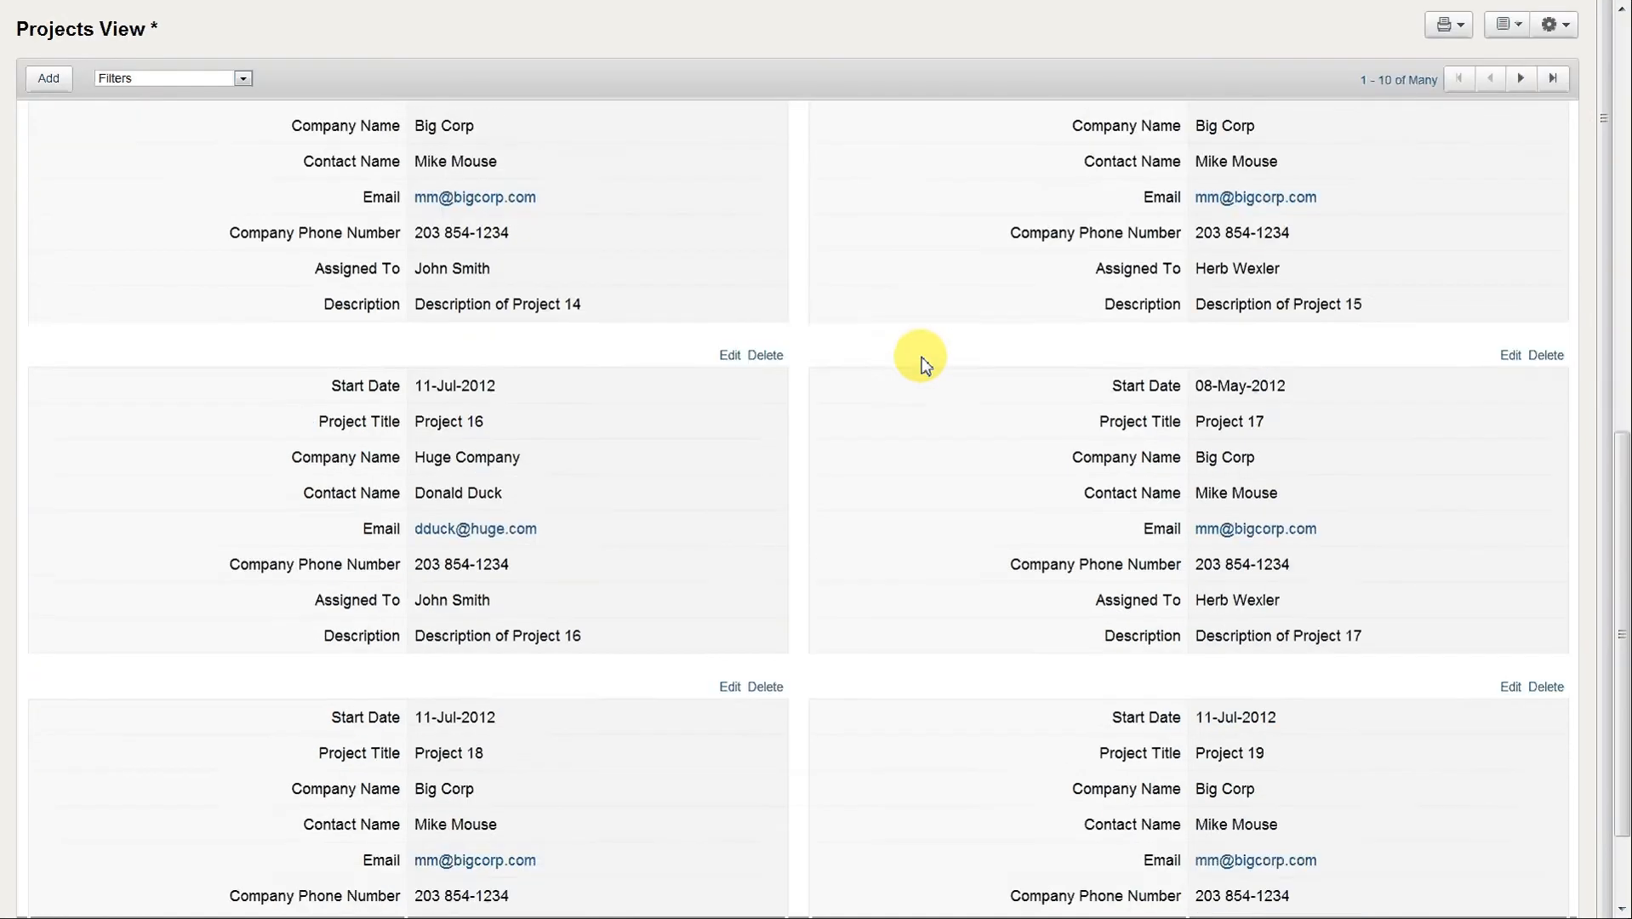
{"action": "scroll", "coordinate": [921, 355], "scroll_direction": "up", "scroll_amount": 3}
{"action": "scroll", "coordinate": [921, 355], "scroll_direction": "up", "scroll_amount": 7}
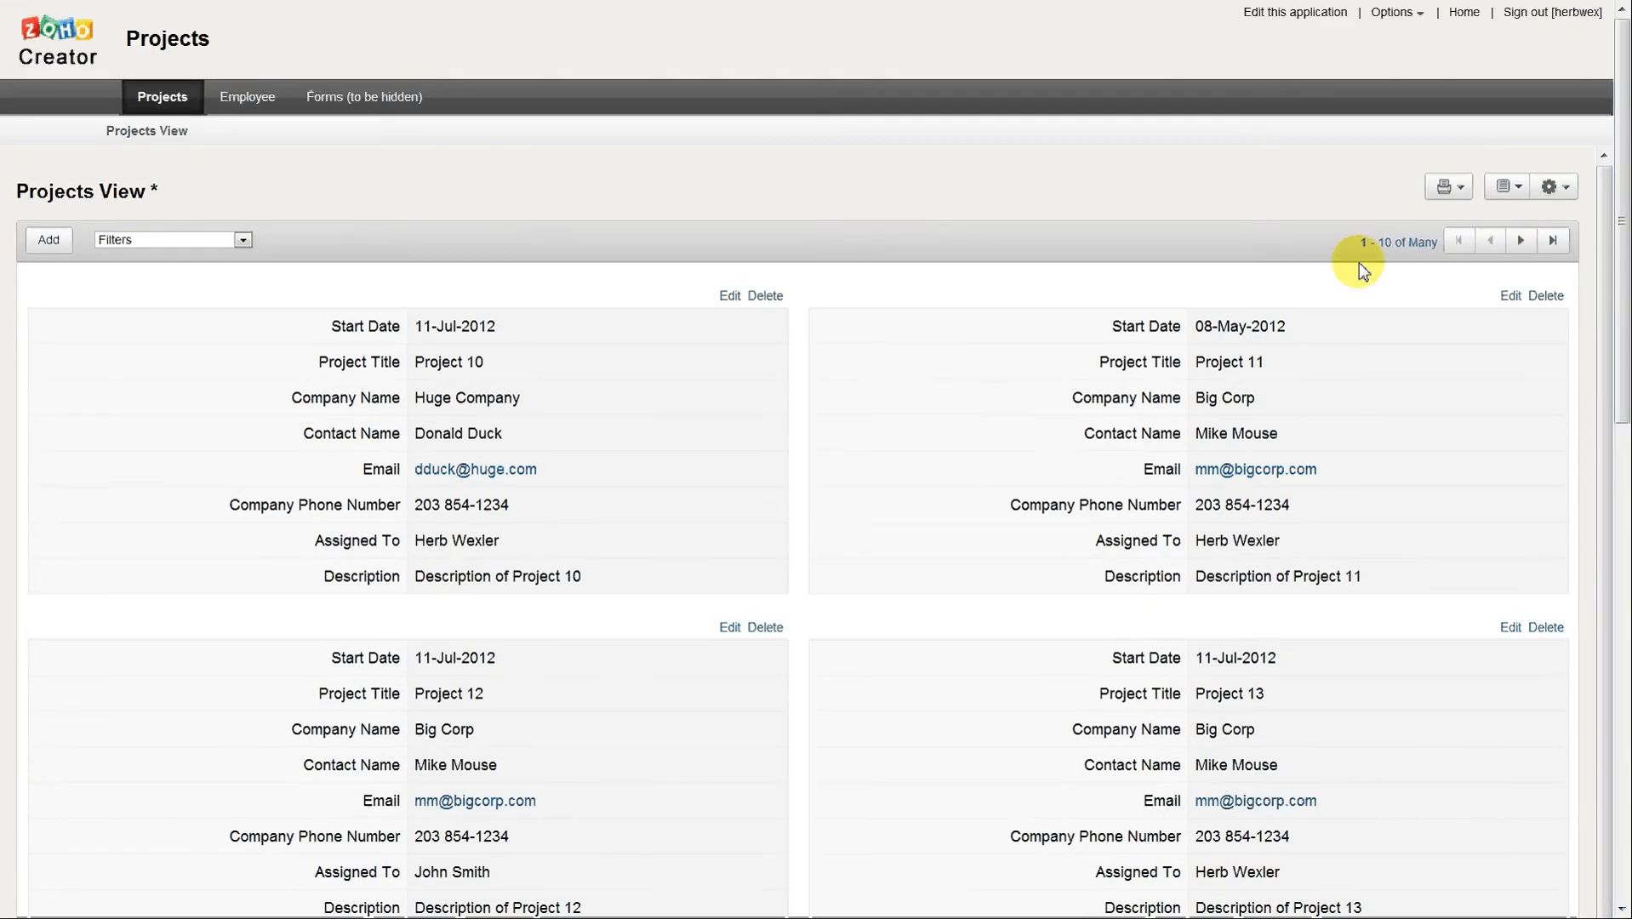
Switch the display of the live project records to List.
{"action": "left_click", "coordinate": [1552, 186]}
{"action": "mouse_move", "coordinate": [1446, 223]}
{"action": "left_click", "coordinate": [1325, 220]}
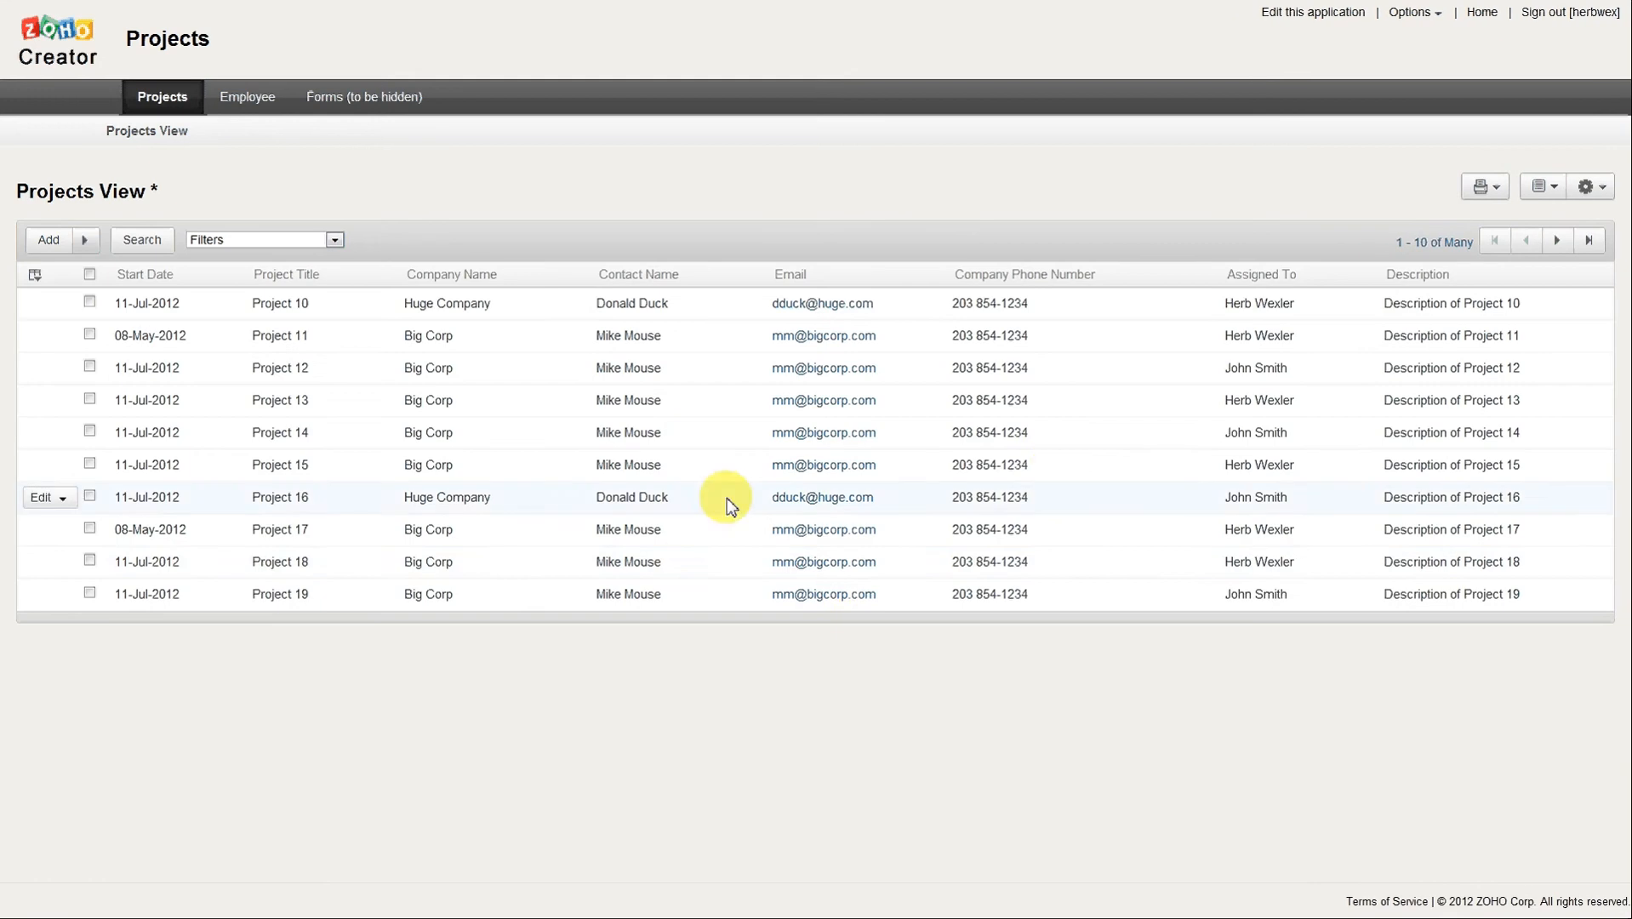
Return to editing the application and save the Projects View's display properties as List with 200 records per page.
{"action": "left_click", "coordinate": [1311, 22]}
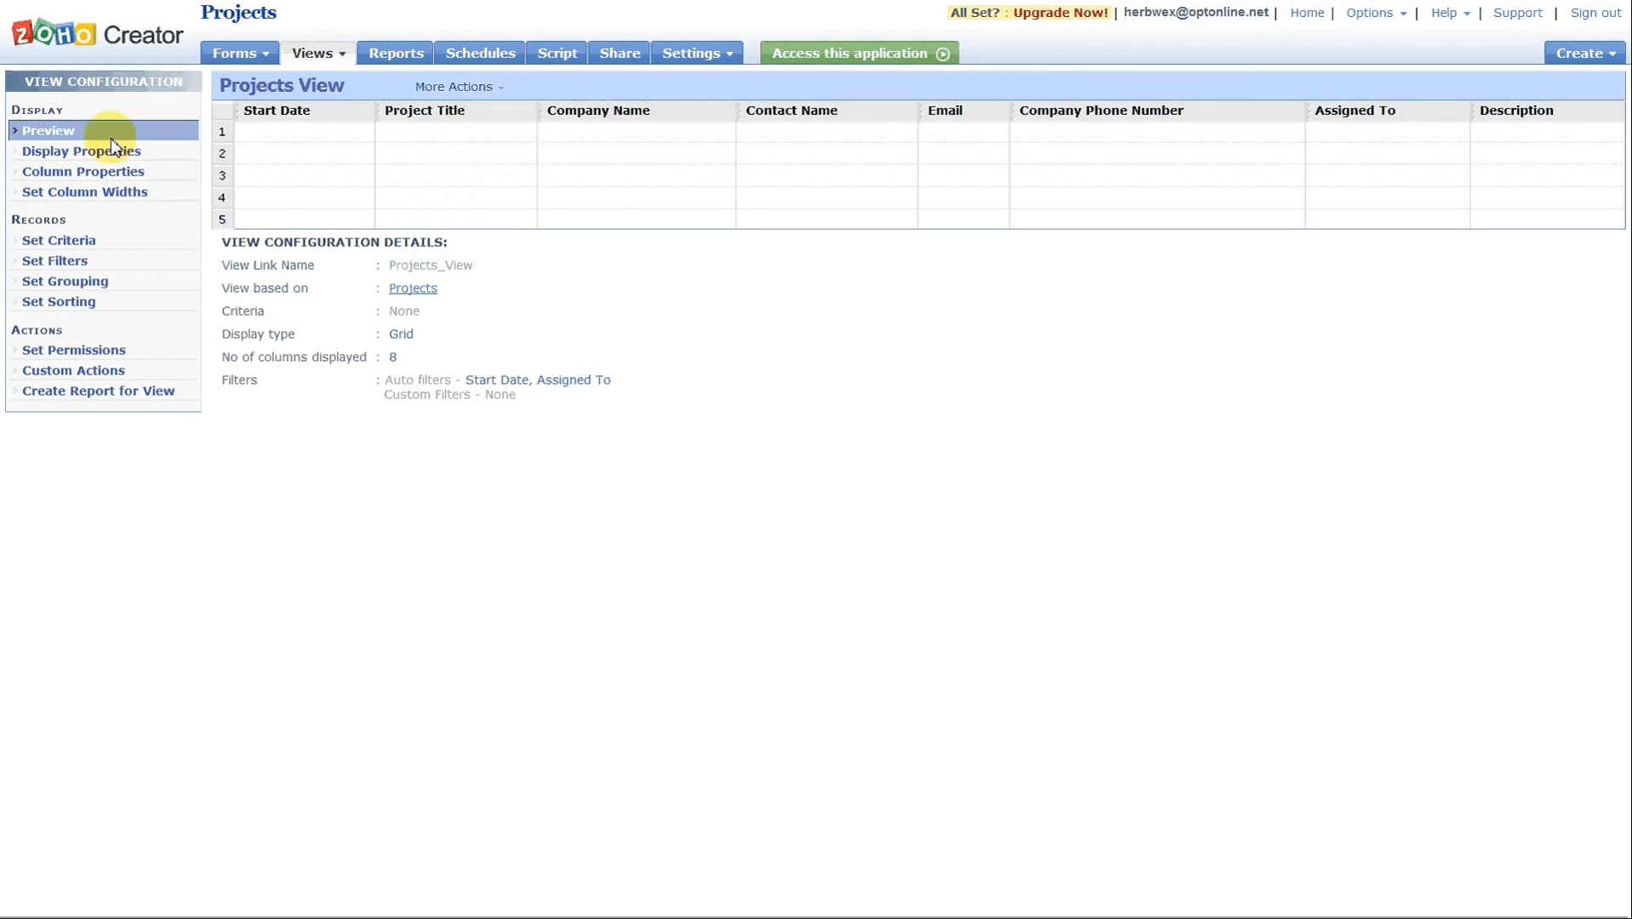
{"action": "left_click", "coordinate": [110, 145]}
{"action": "left_click", "coordinate": [670, 186]}
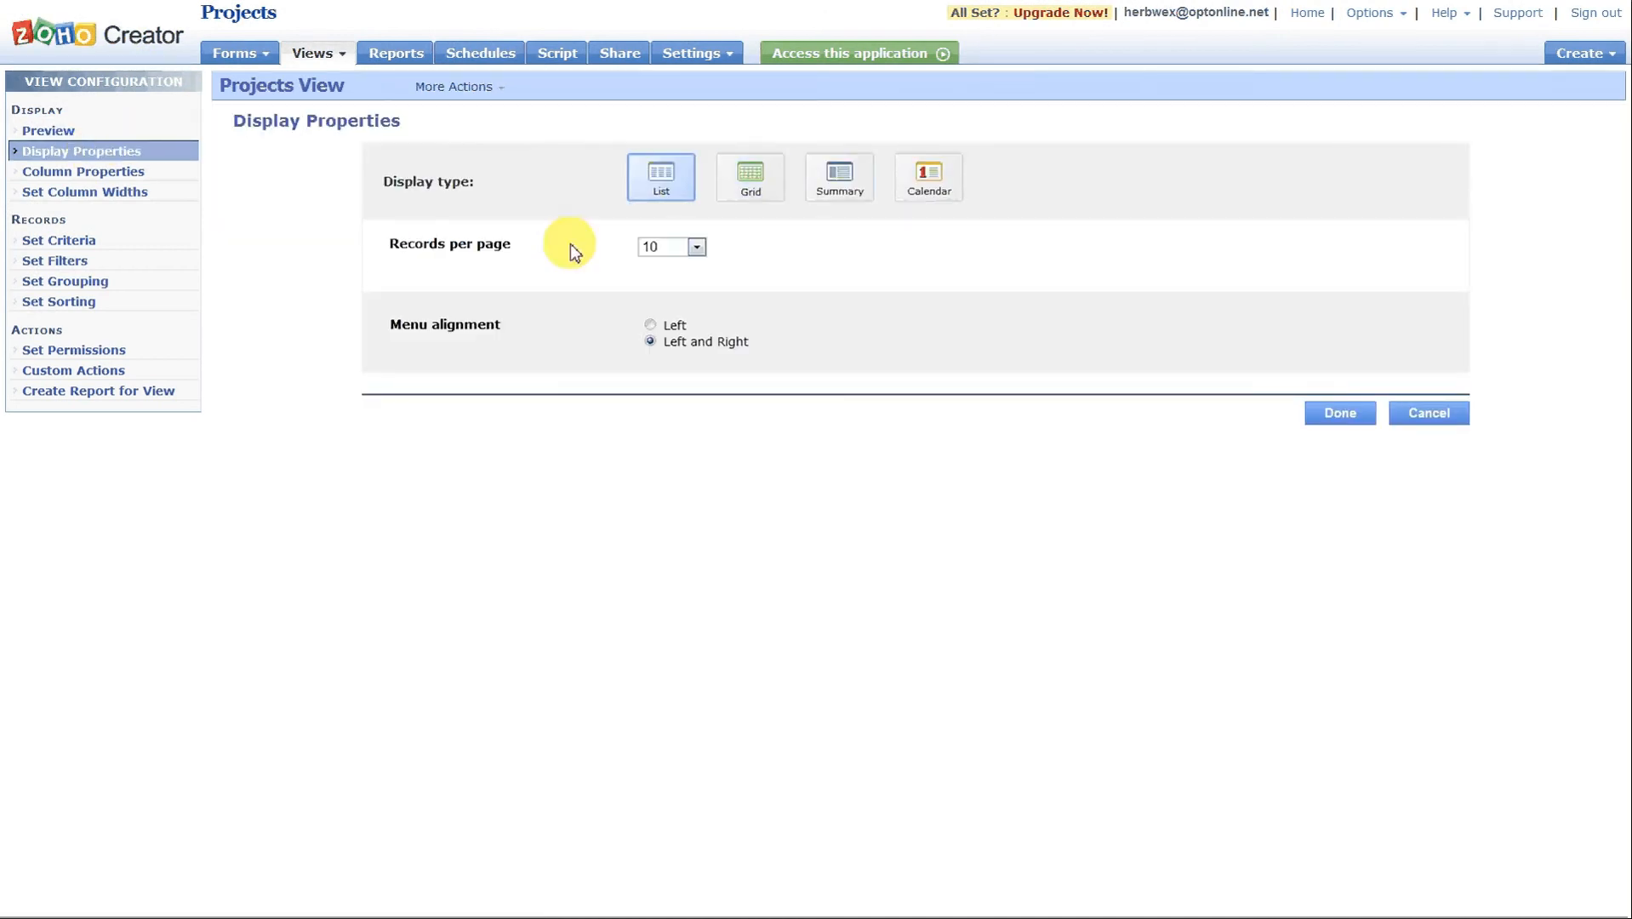
{"action": "left_click", "coordinate": [697, 248]}
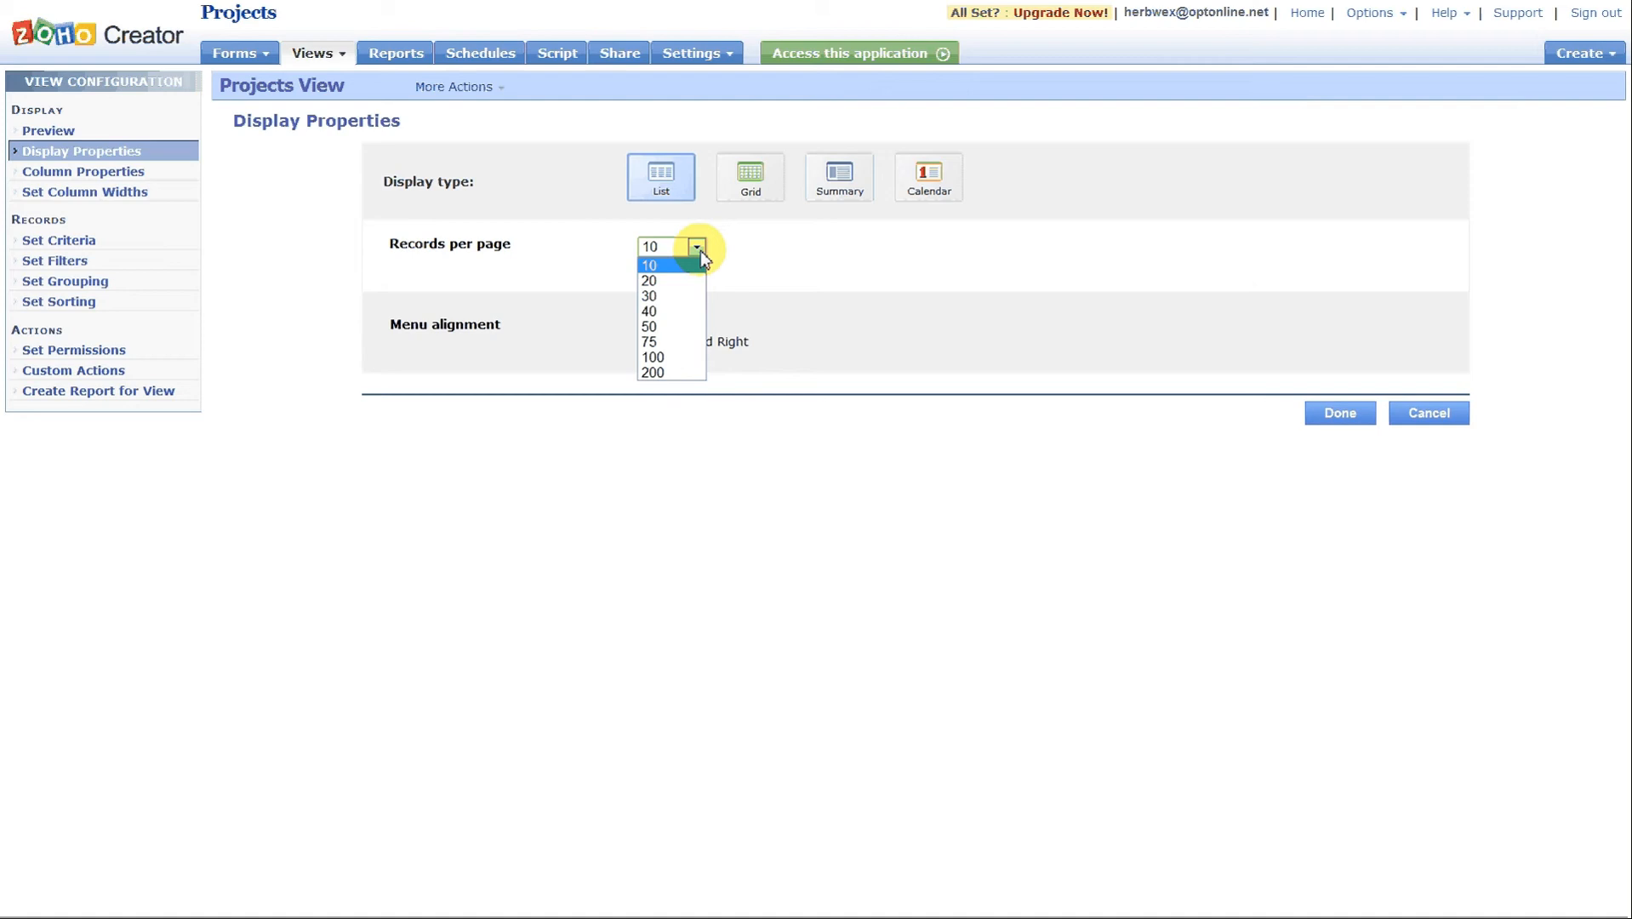
{"action": "left_click", "coordinate": [671, 374]}
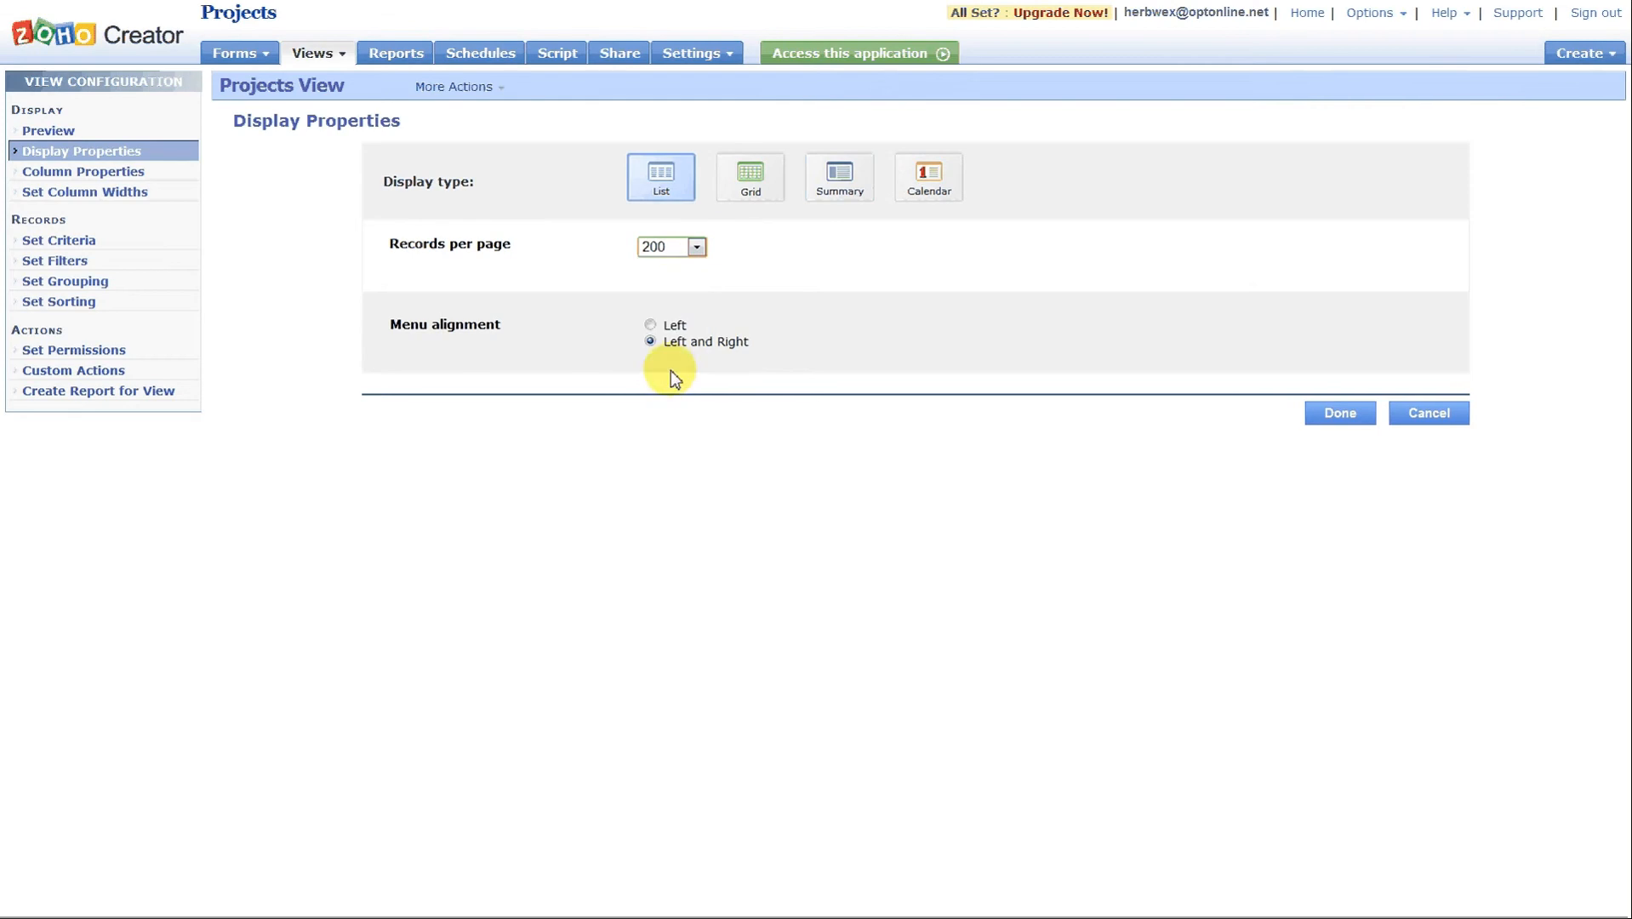
{"action": "left_click", "coordinate": [1335, 413]}
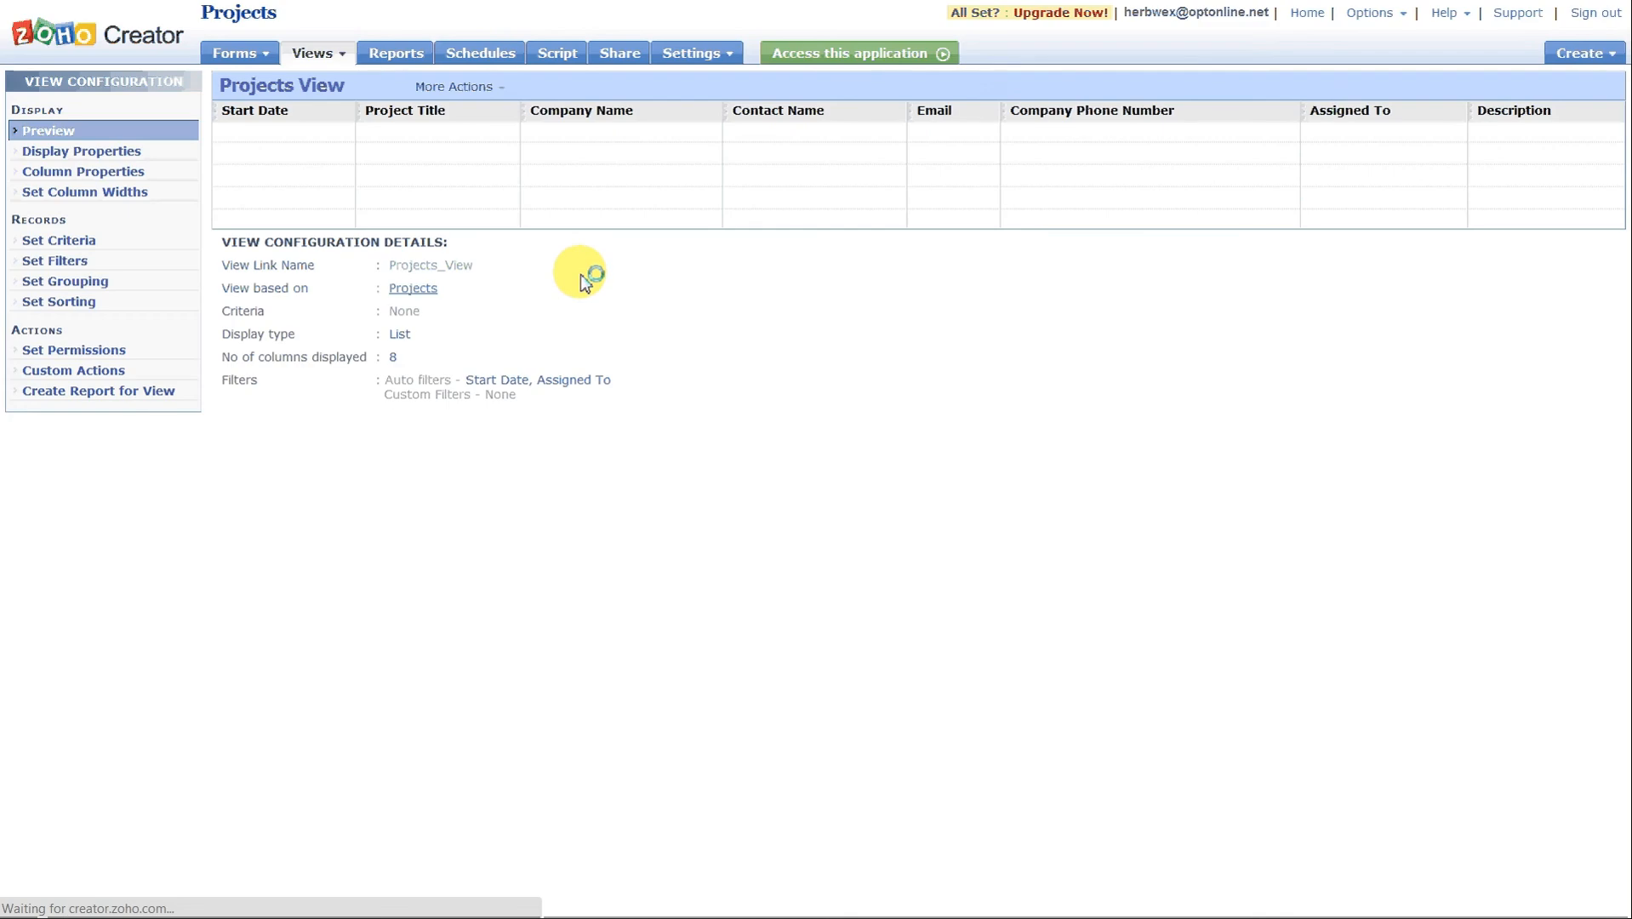
Shorten the display name of the Company Phone Number column to Company Phone in the column properties.
{"action": "left_click", "coordinate": [90, 174]}
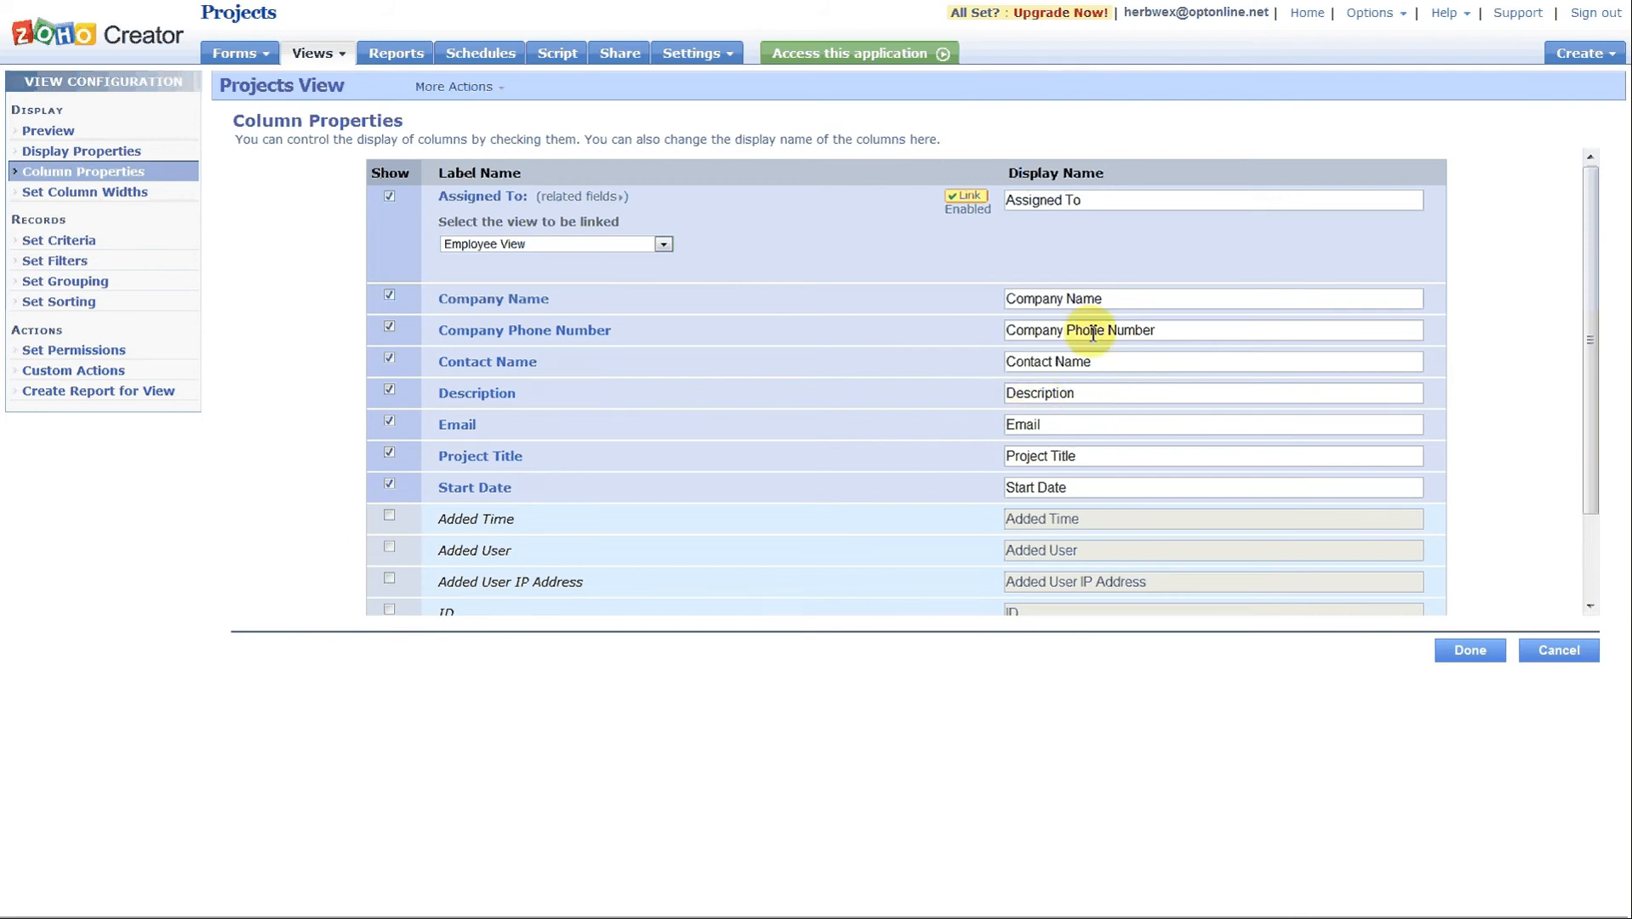
{"action": "double_click", "coordinate": [1123, 332]}
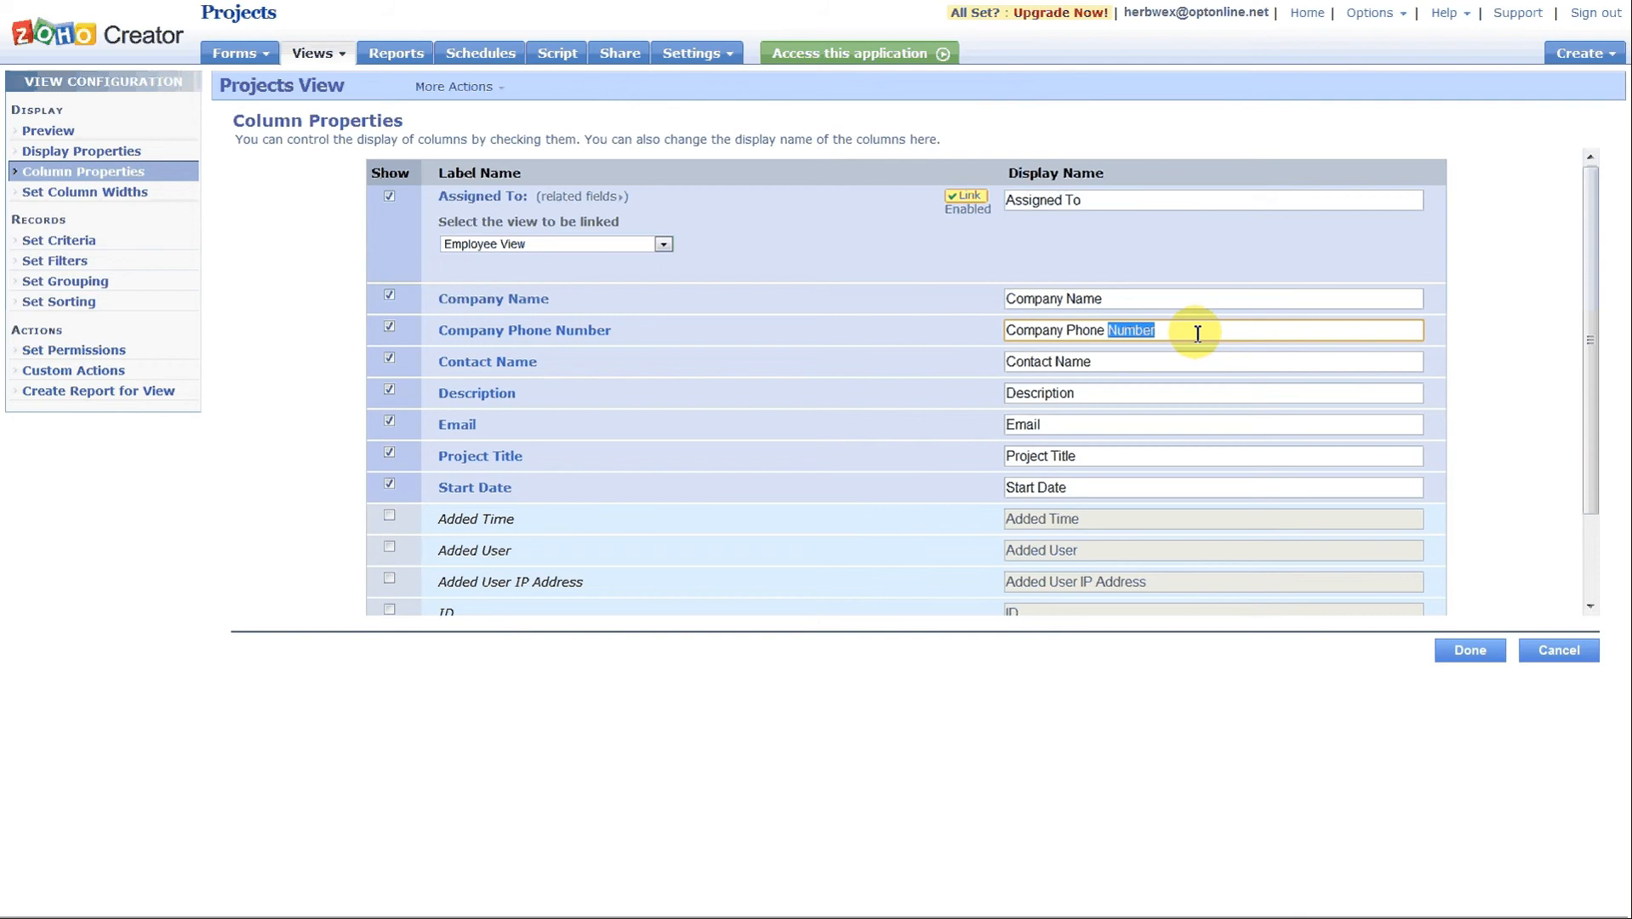
{"action": "key", "text": "BackSpace"}
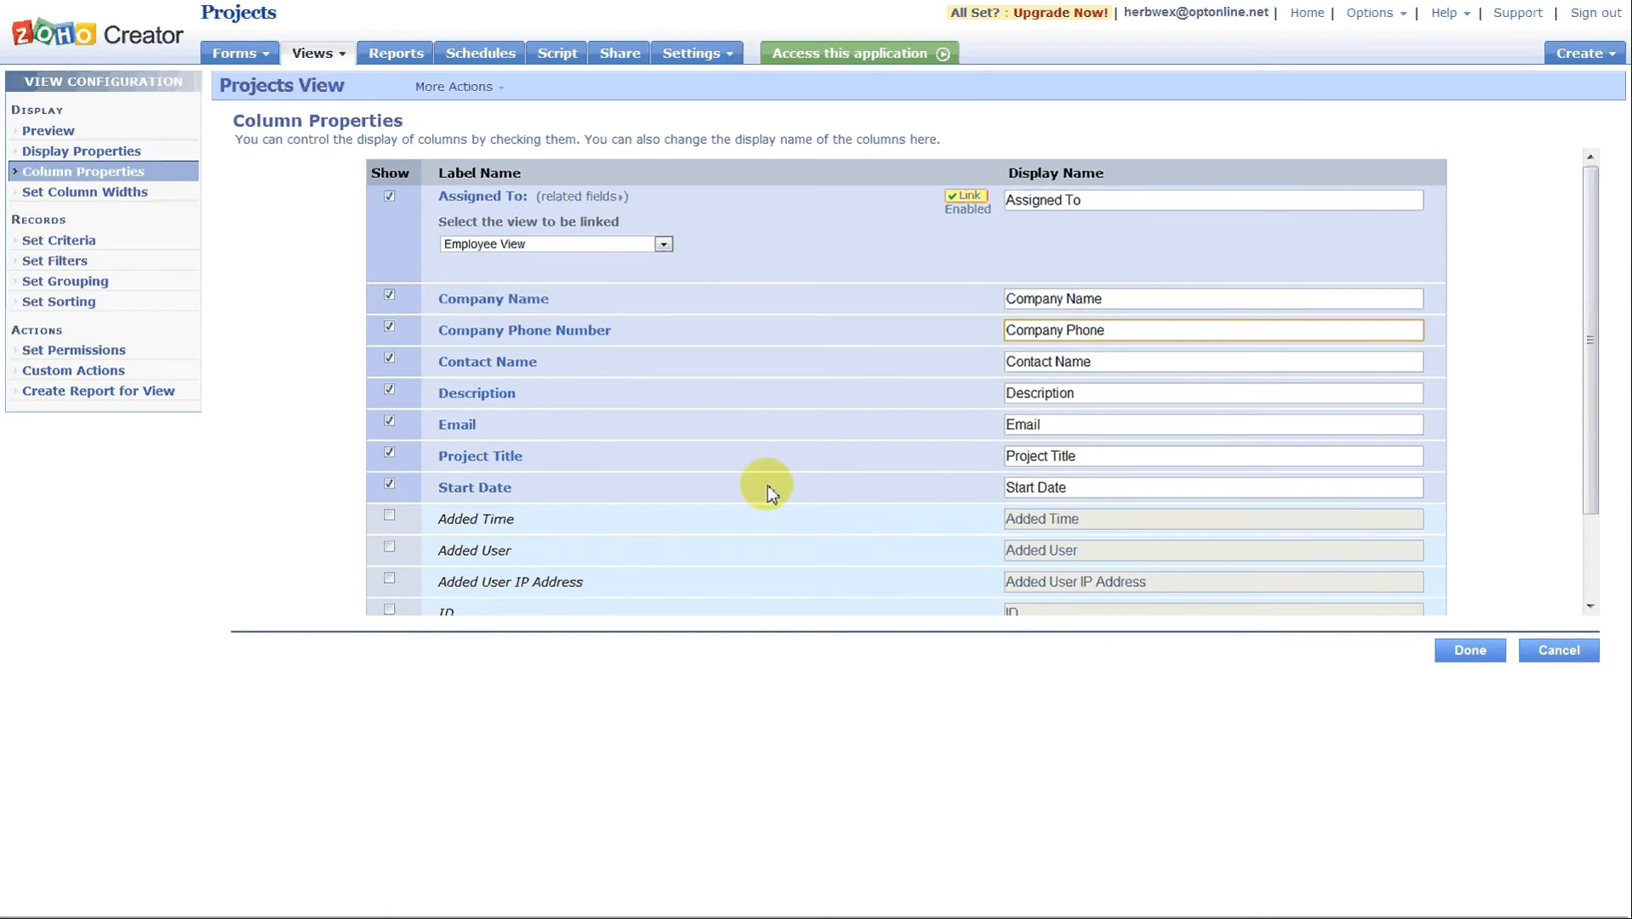
Hide the Email column, disable the link on Assigned To, and save the column properties.
{"action": "left_click", "coordinate": [389, 390]}
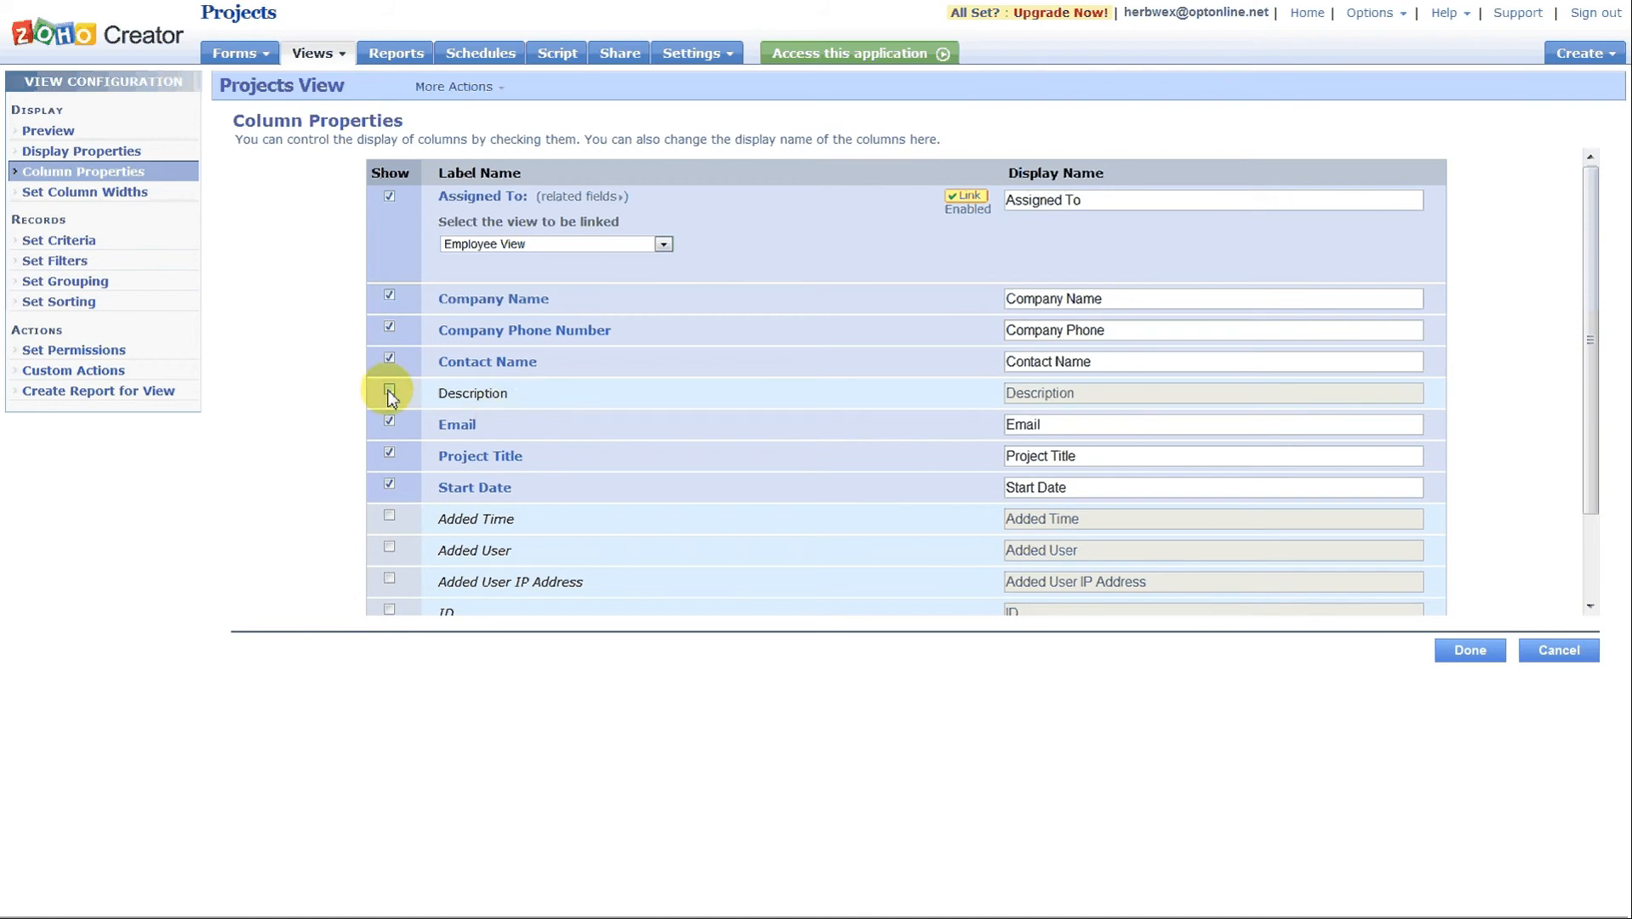
{"action": "left_click", "coordinate": [388, 391]}
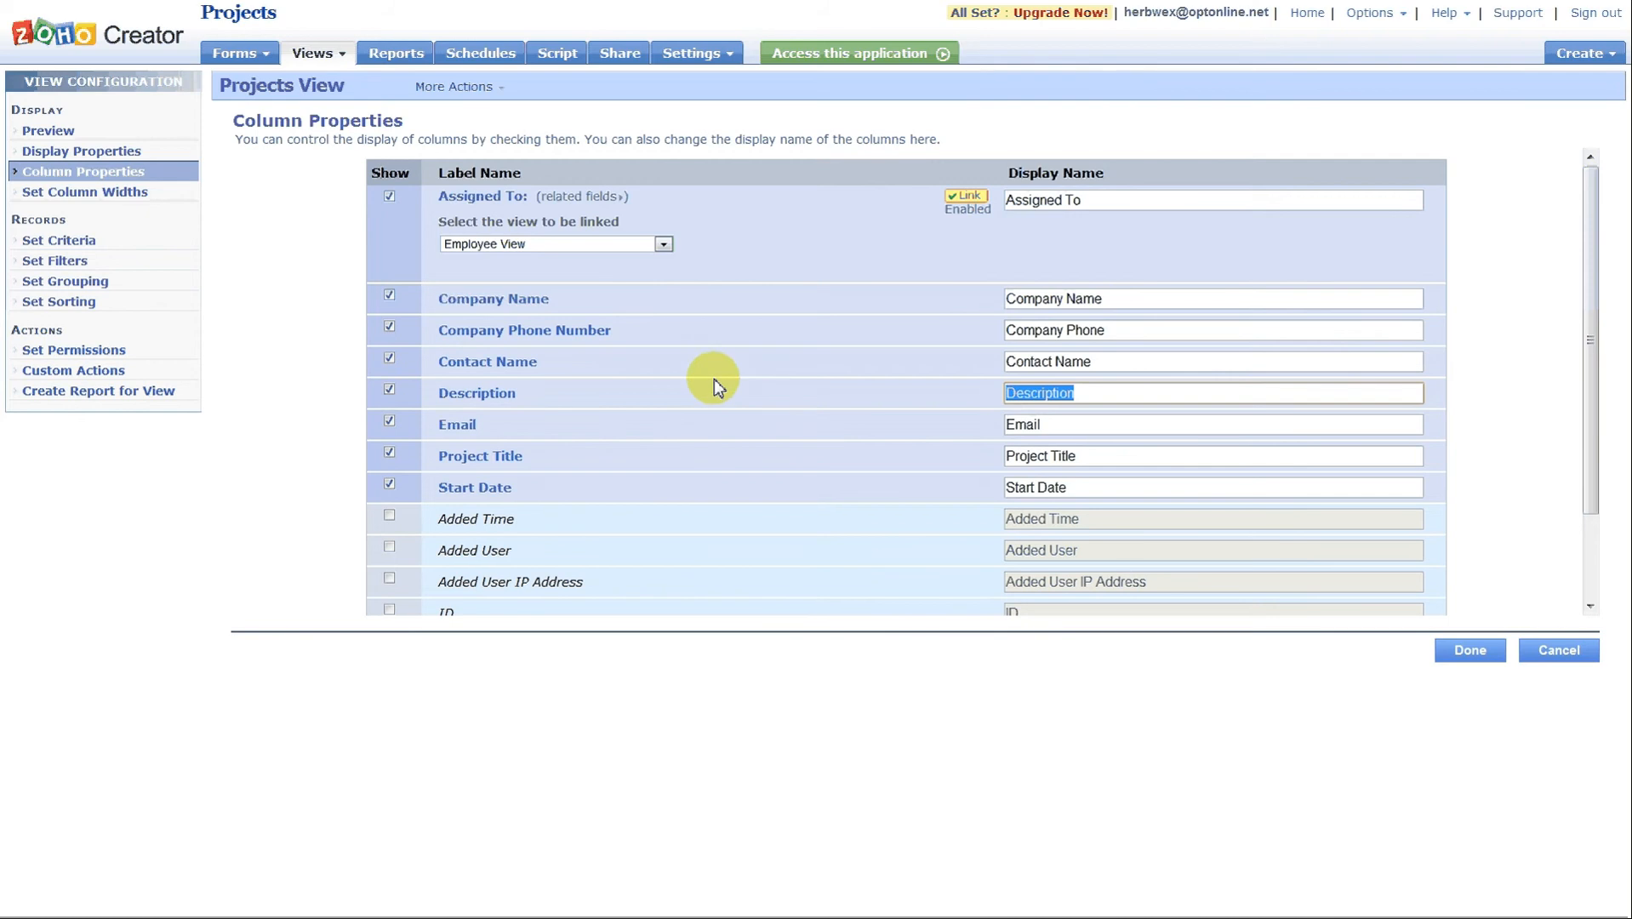
{"action": "left_click", "coordinate": [389, 421]}
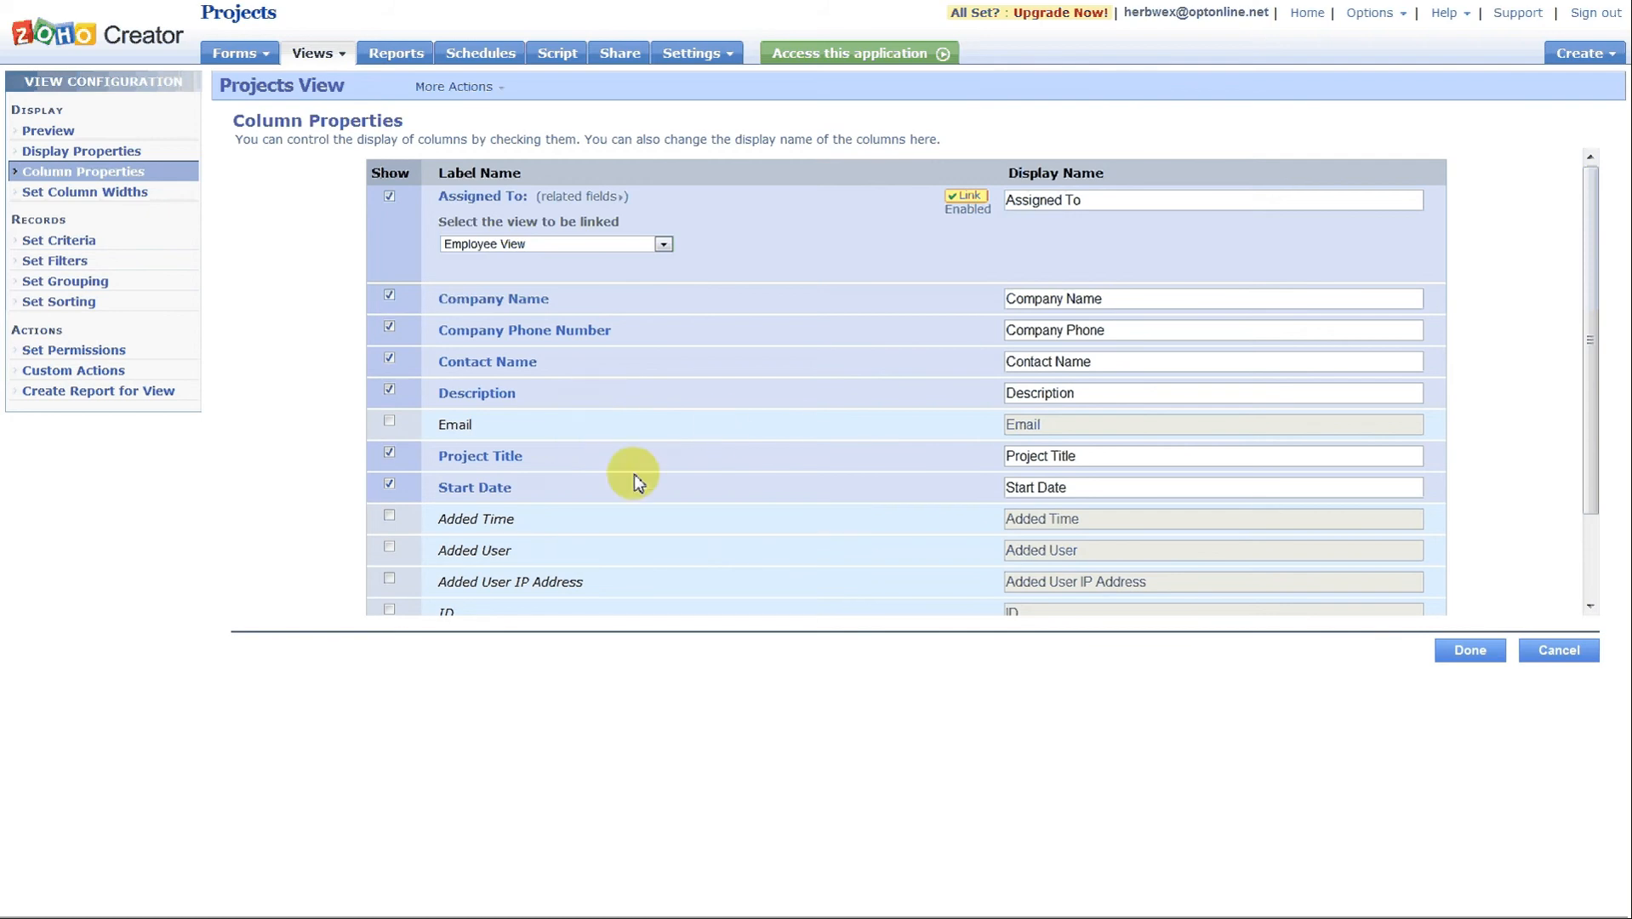
{"action": "left_click", "coordinate": [967, 201]}
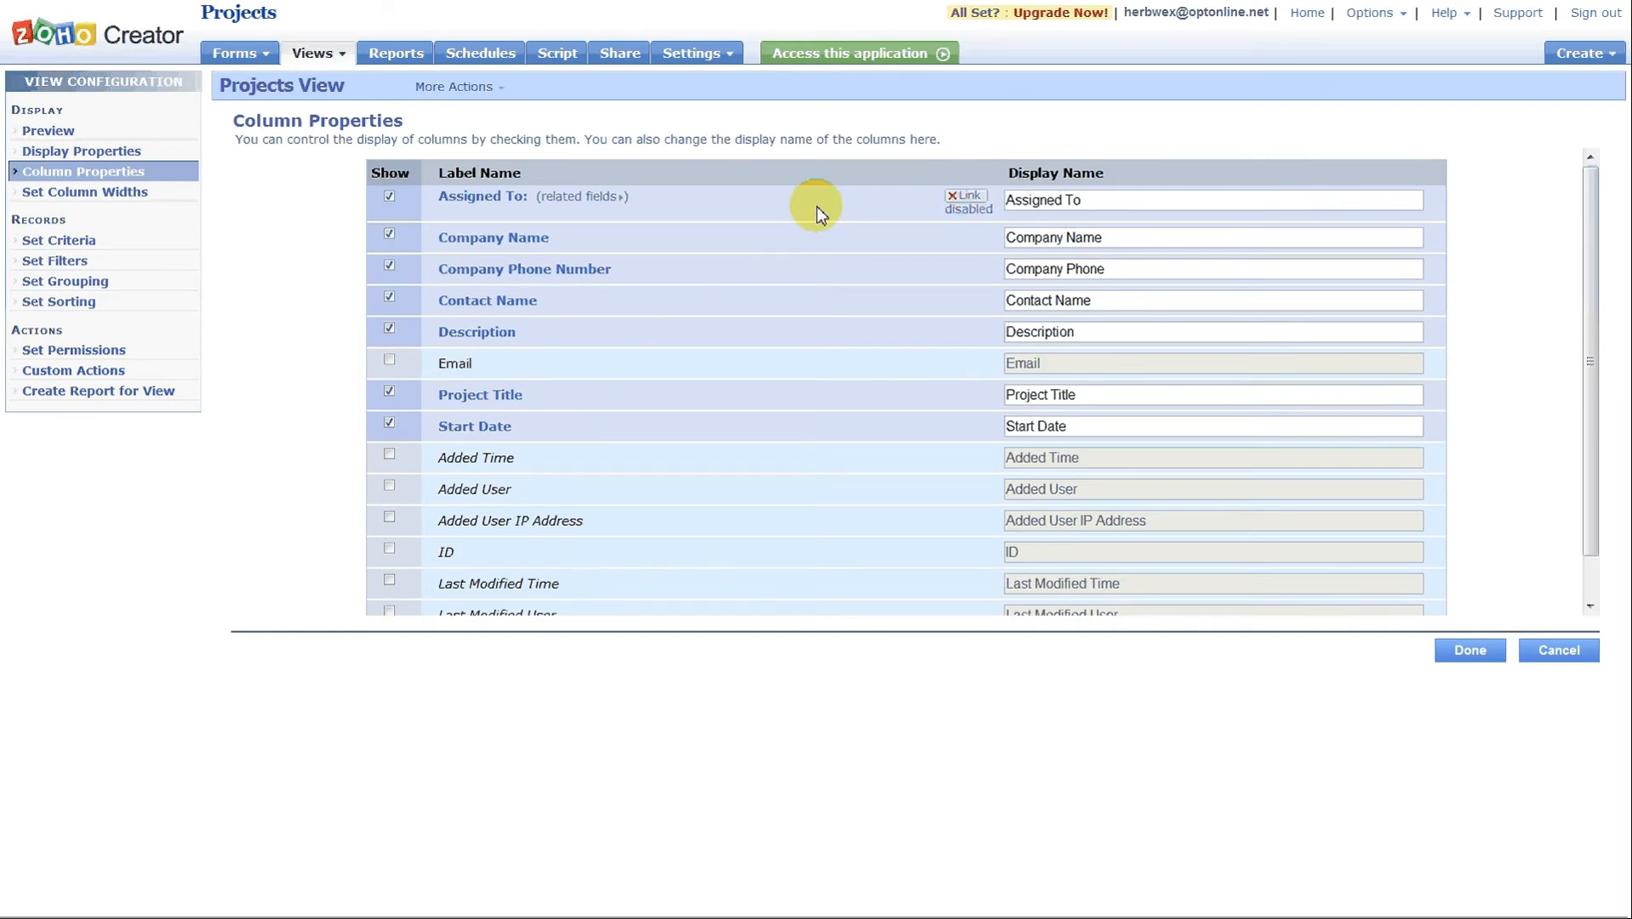
{"action": "left_click", "coordinate": [1477, 651]}
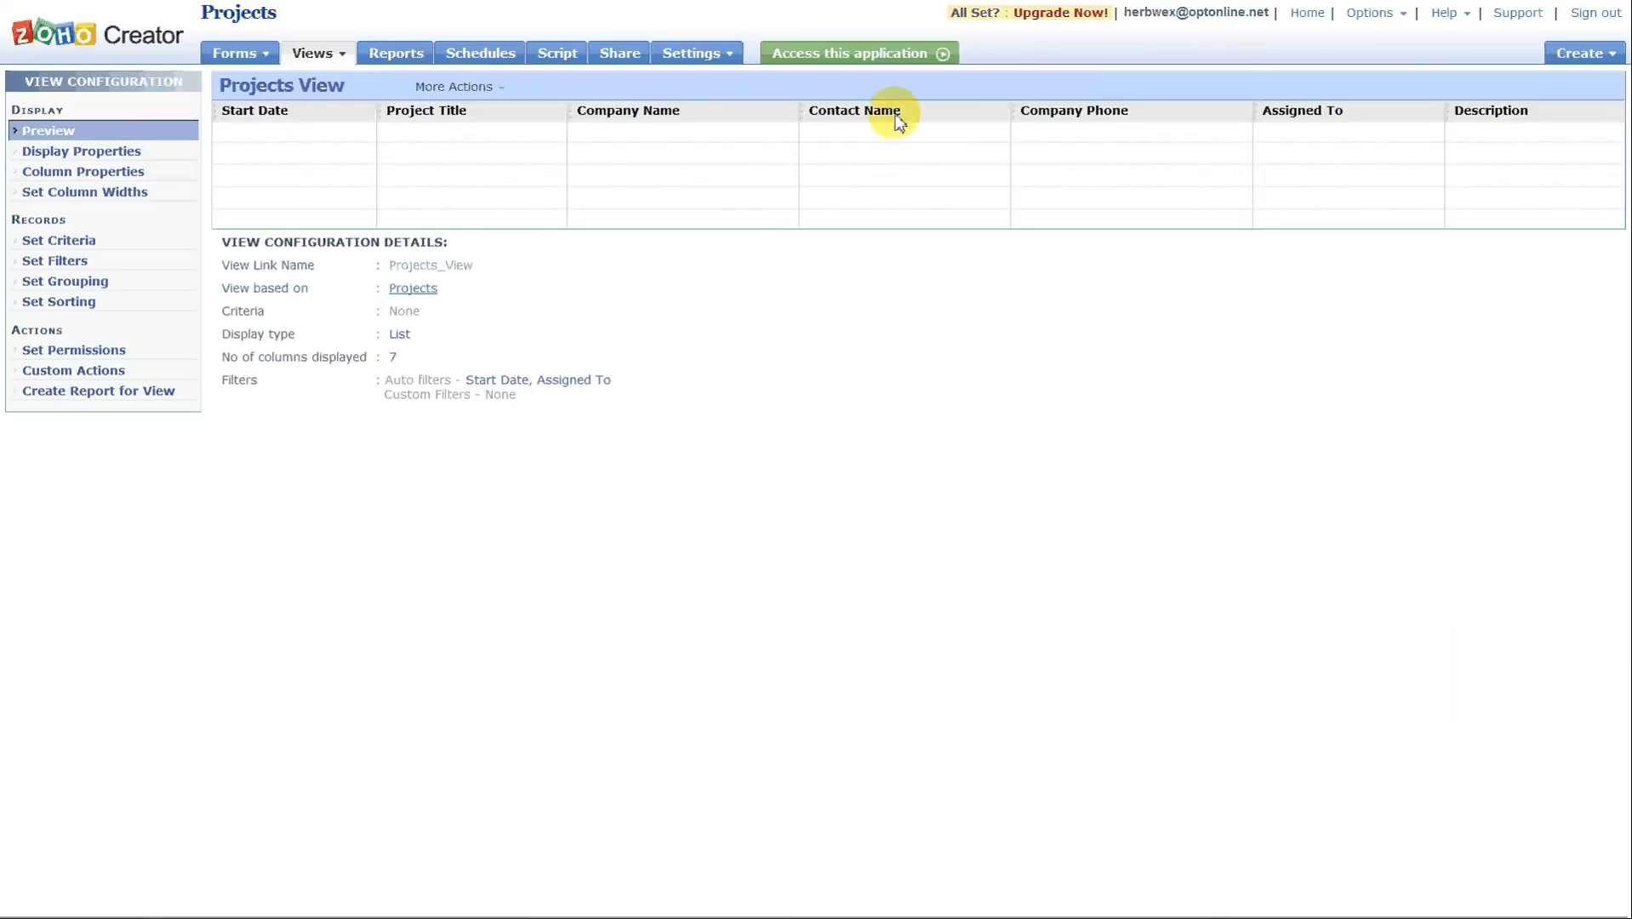
Open the live application and temporarily hide the Description column in the Projects View.
{"action": "left_click", "coordinate": [855, 56]}
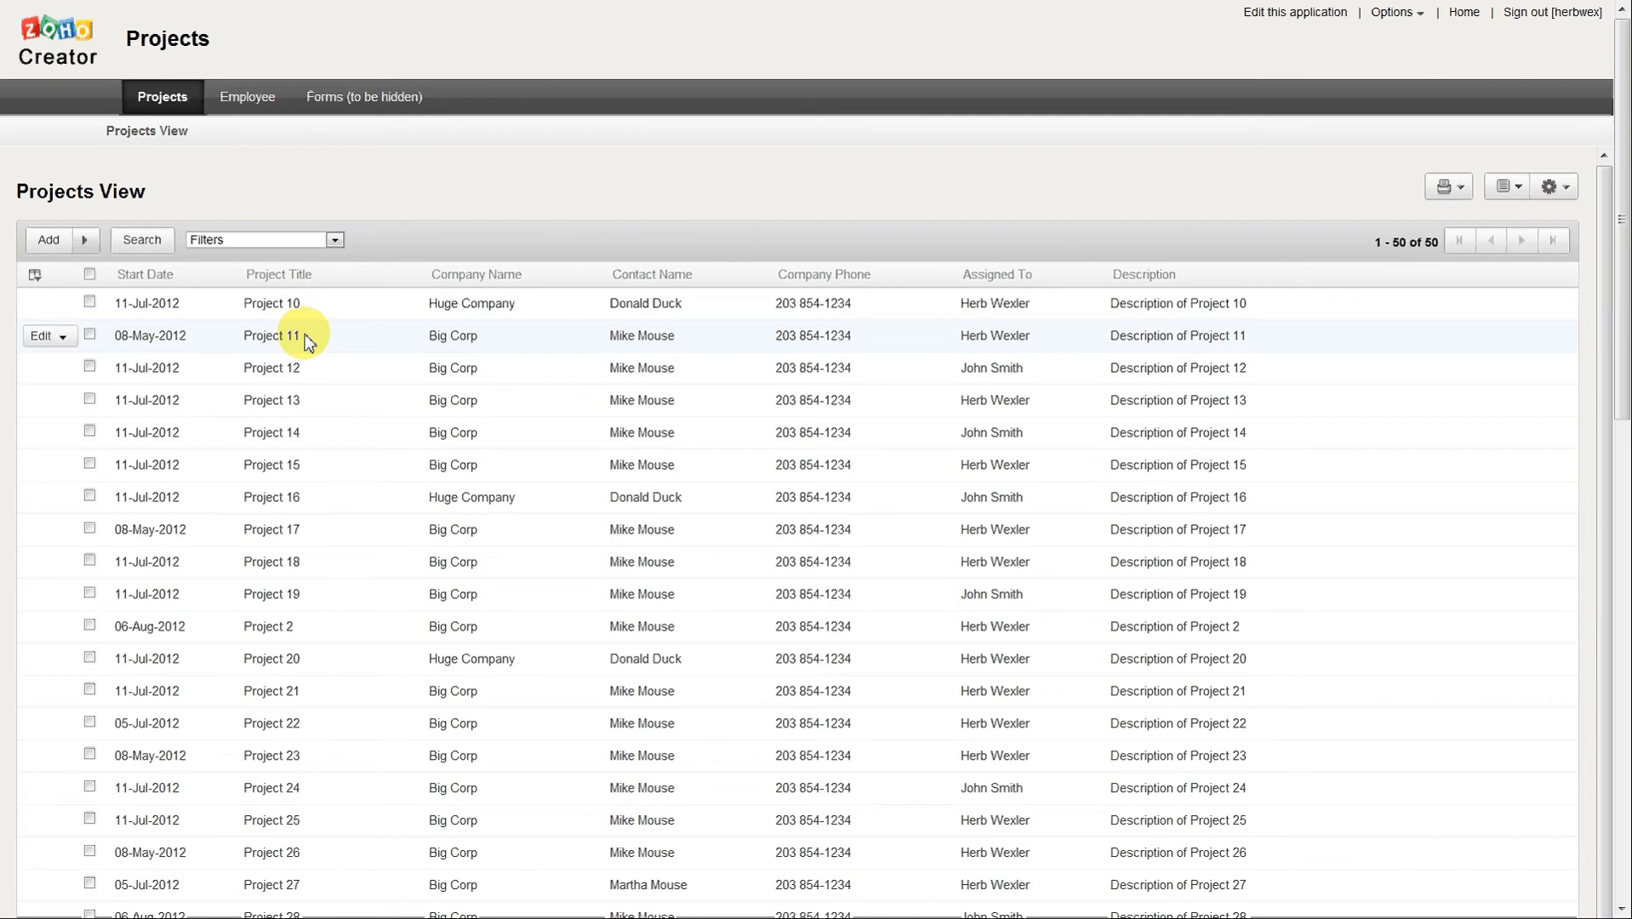
{"action": "left_click", "coordinate": [35, 275]}
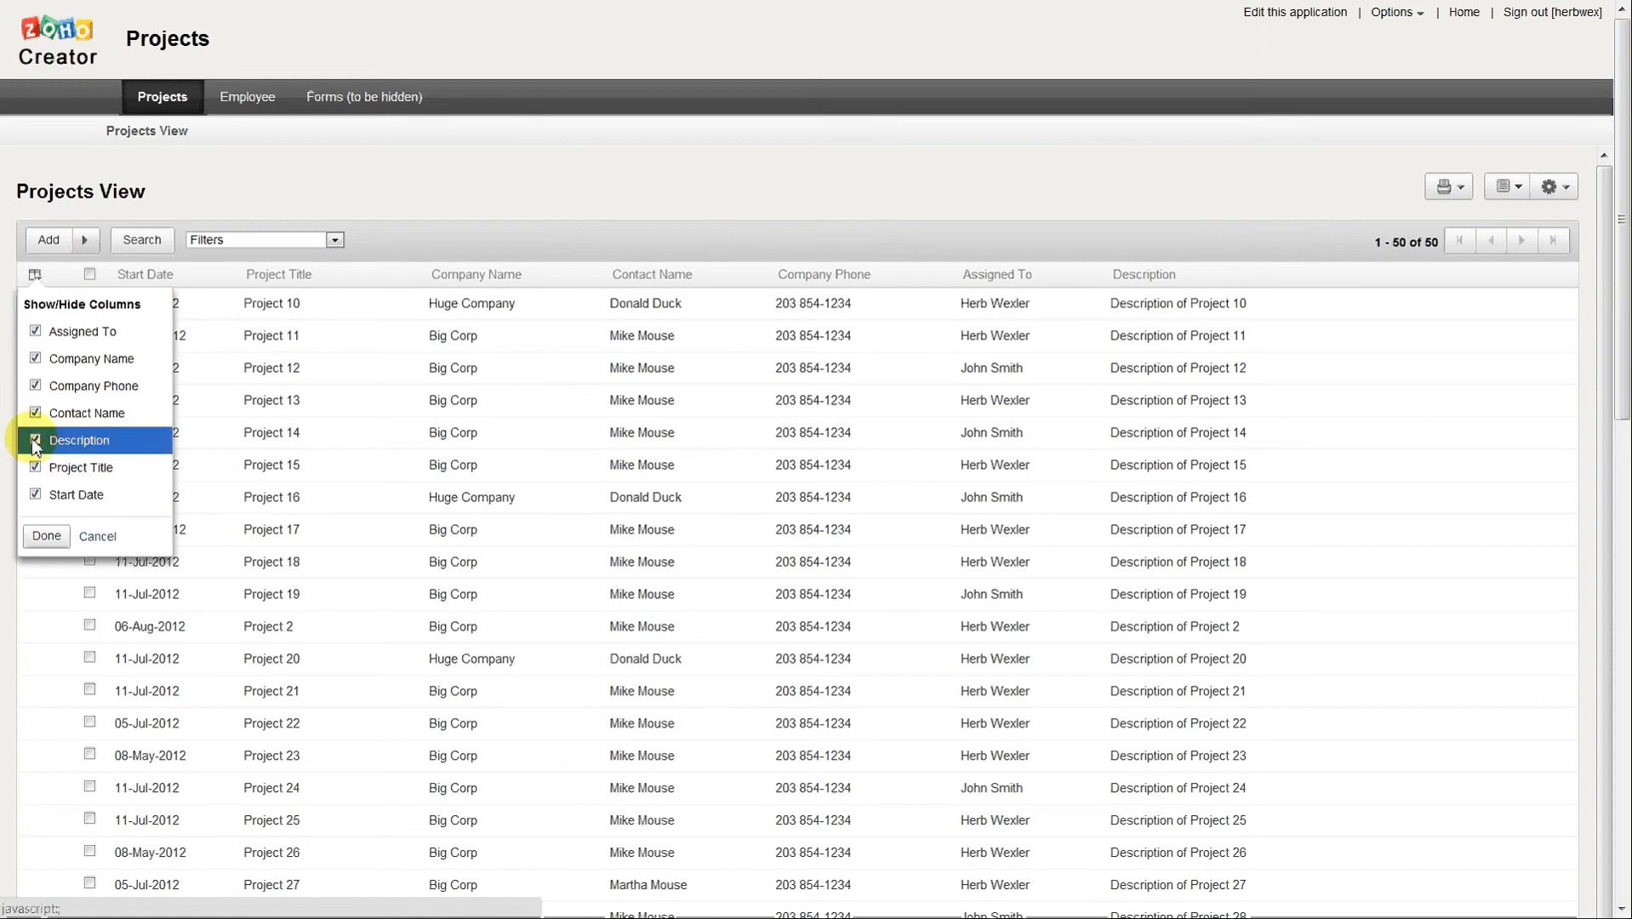
{"action": "left_click", "coordinate": [48, 536]}
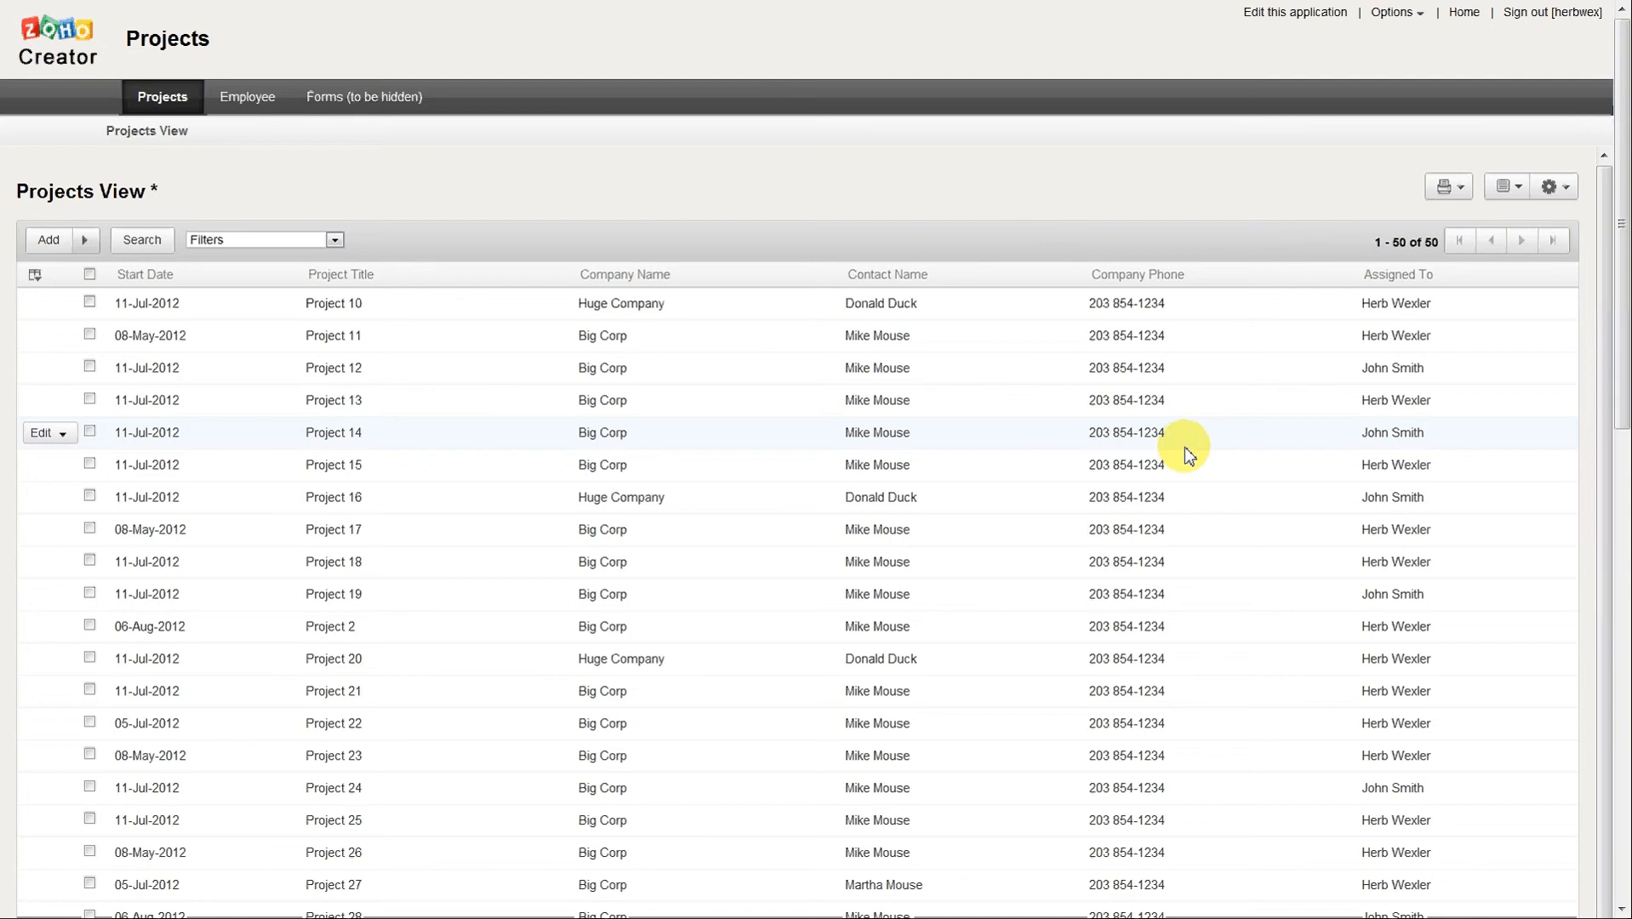
Check the actions available for the Project 10 record and reload the Projects View with its saved columns.
{"action": "left_click", "coordinate": [44, 304]}
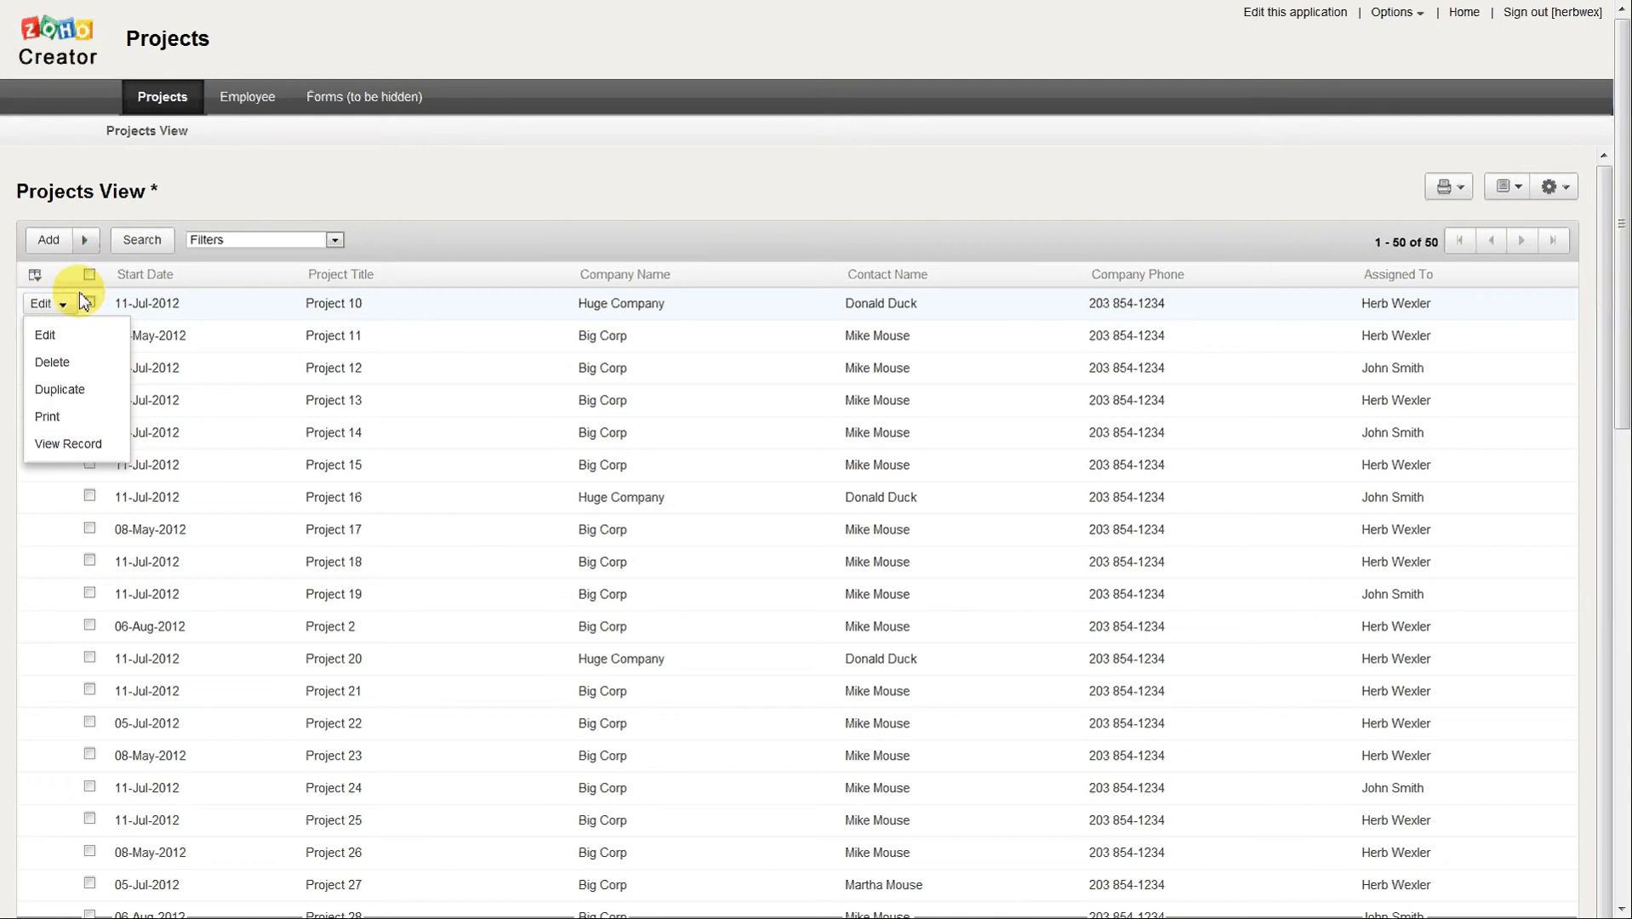
{"action": "mouse_move", "coordinate": [161, 186]}
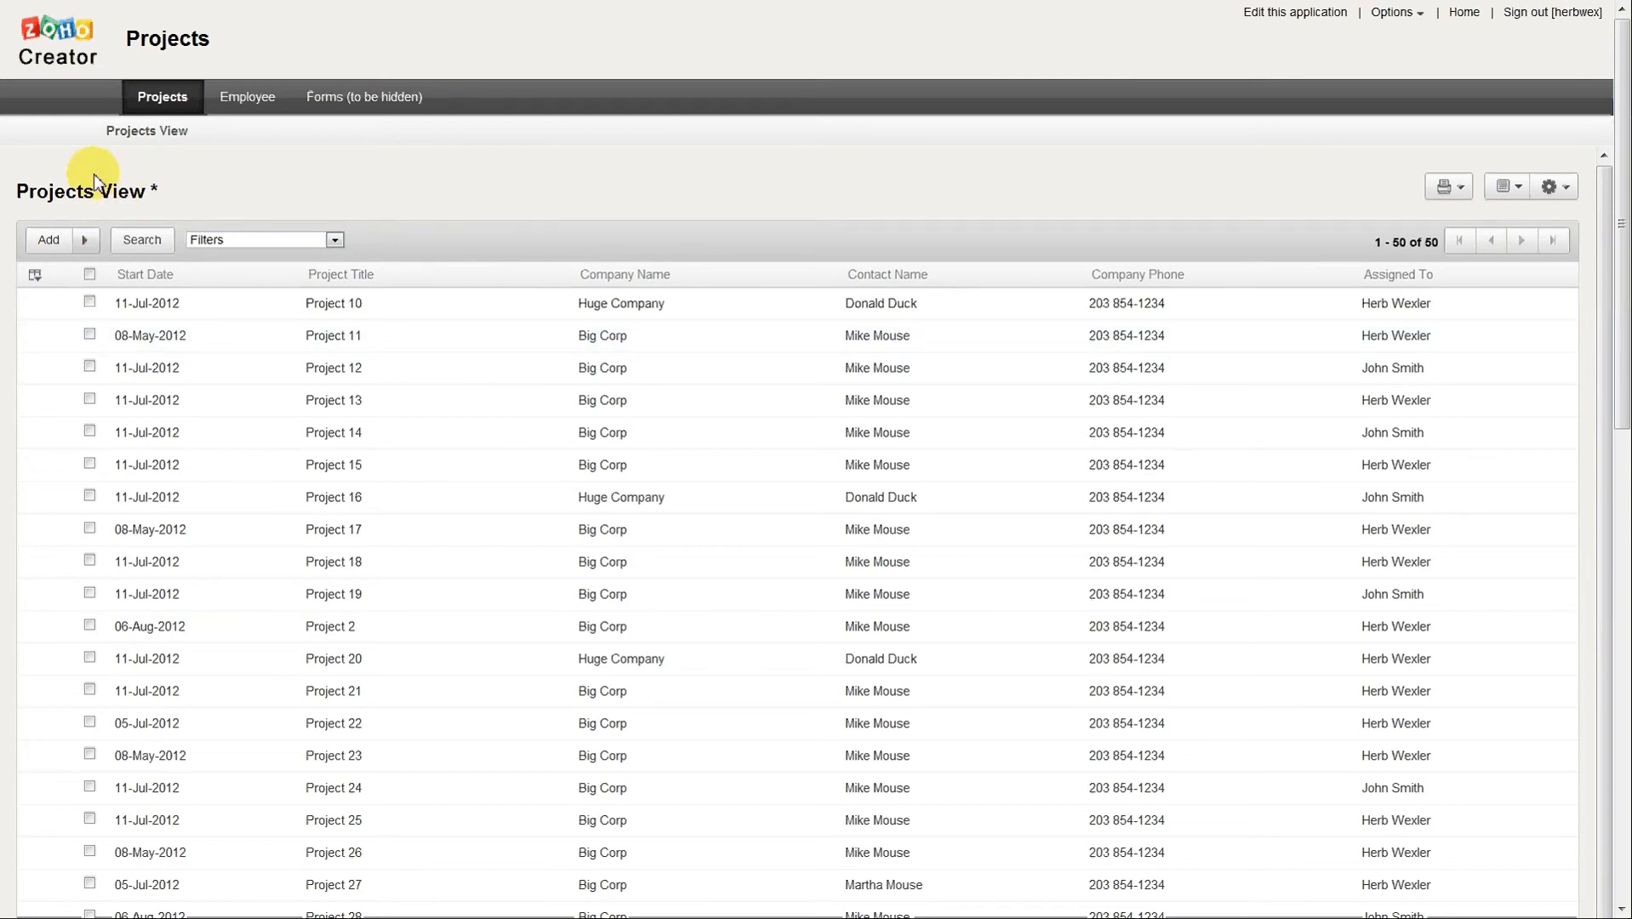
{"action": "mouse_move", "coordinate": [95, 183]}
{"action": "left_click", "coordinate": [304, 193]}
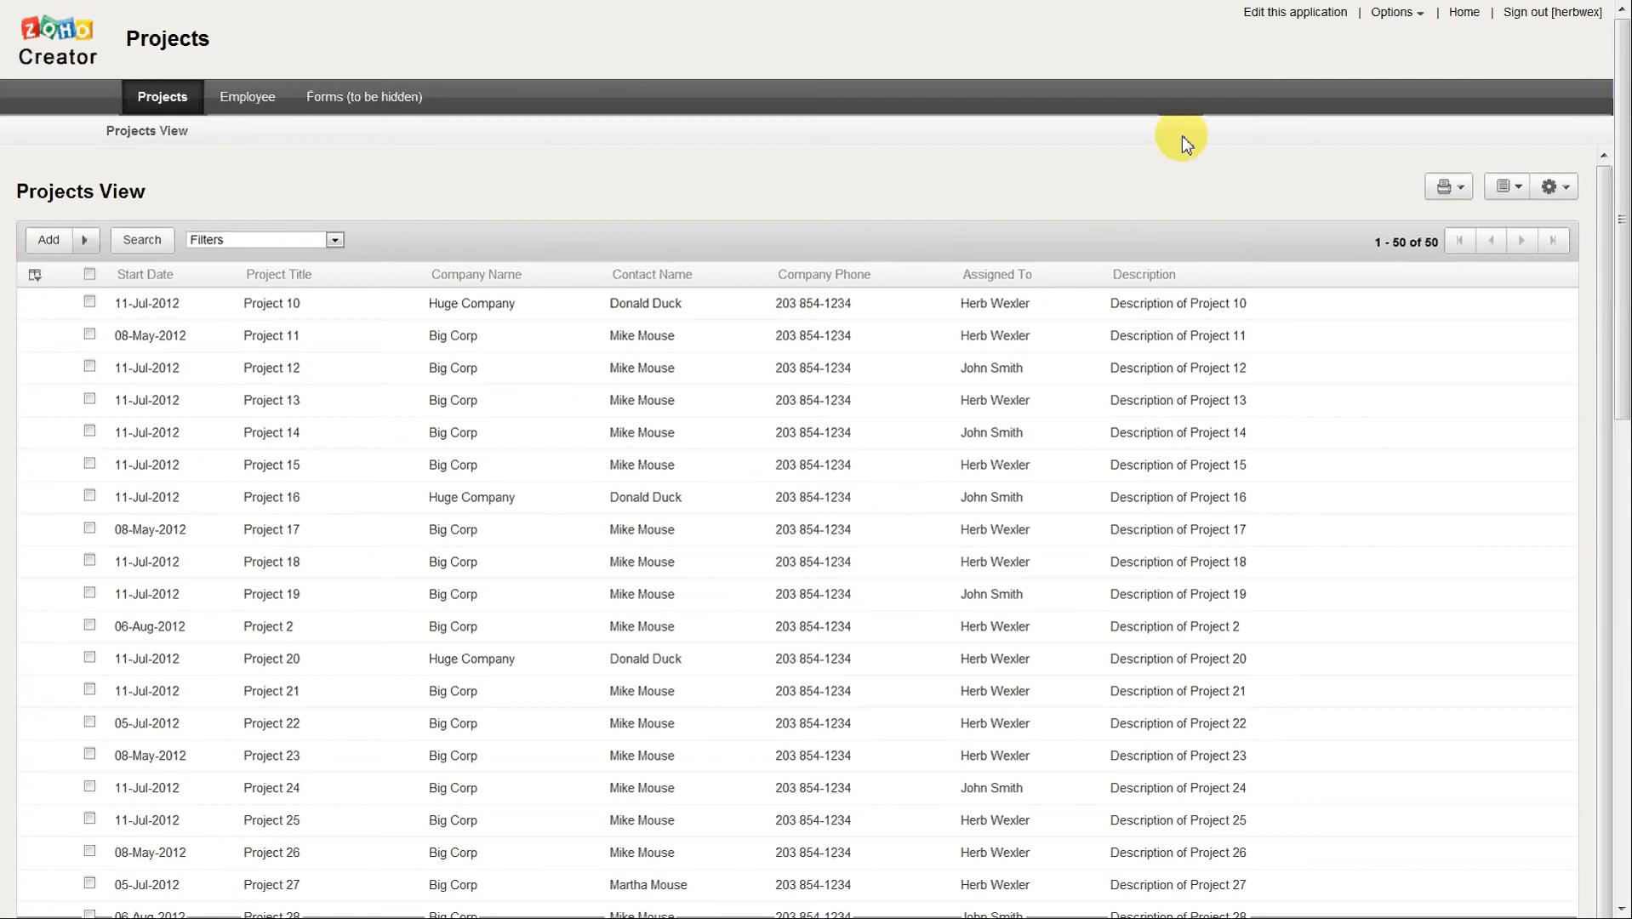
Return to editing the application, enable the Assigned To link to Employee View in the column properties, and save.
{"action": "left_click", "coordinate": [1310, 21]}
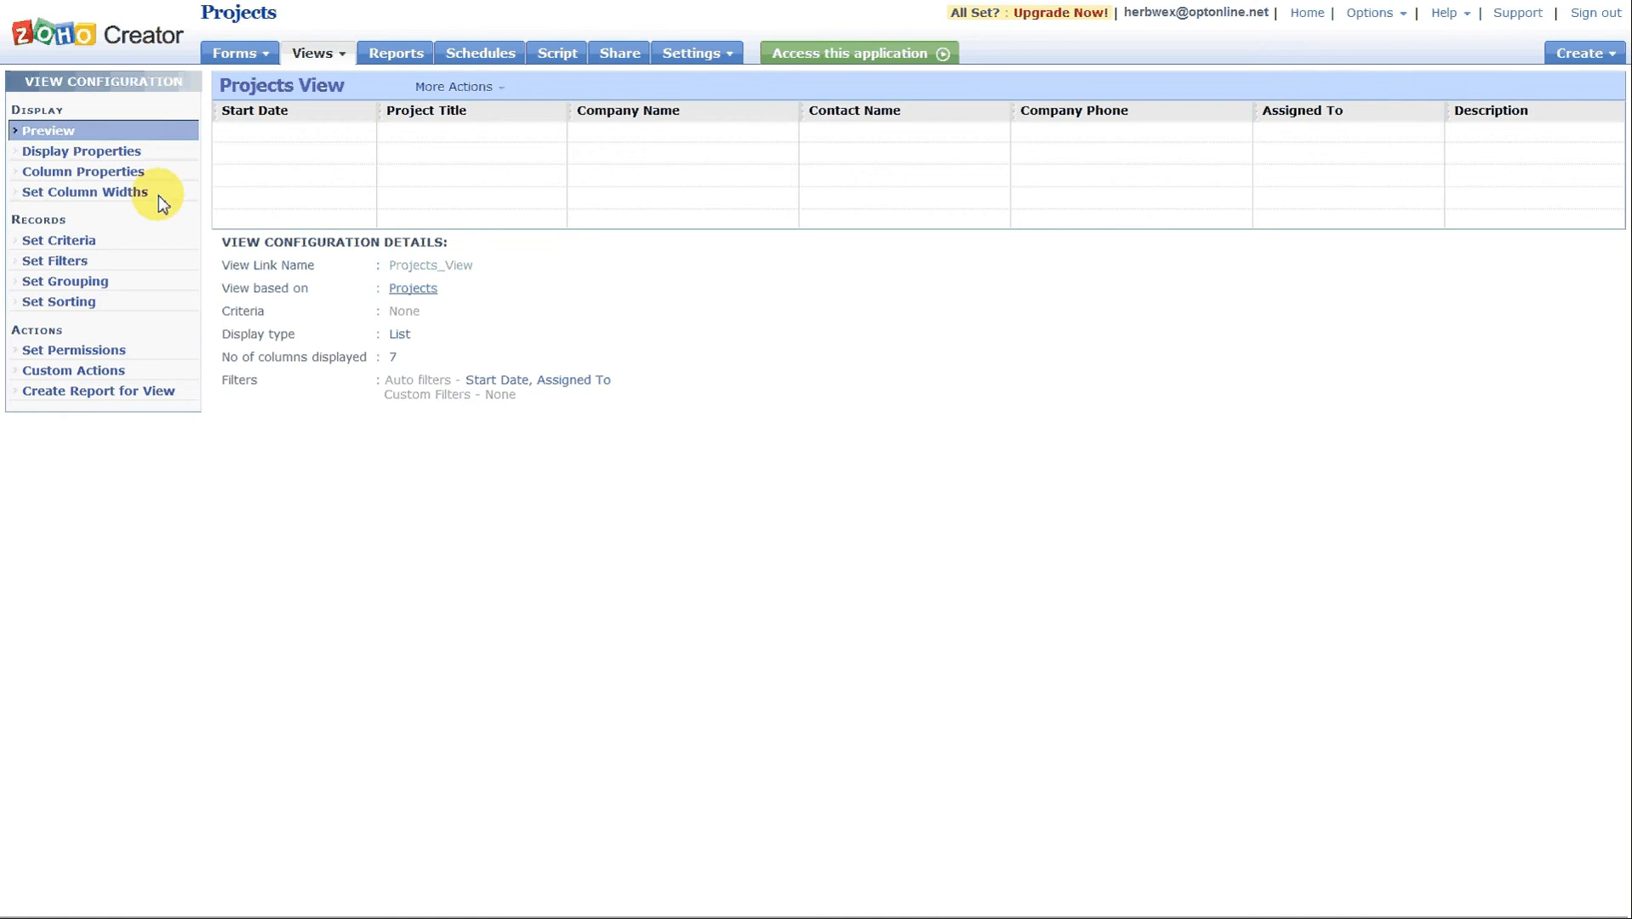
{"action": "left_click", "coordinate": [105, 171]}
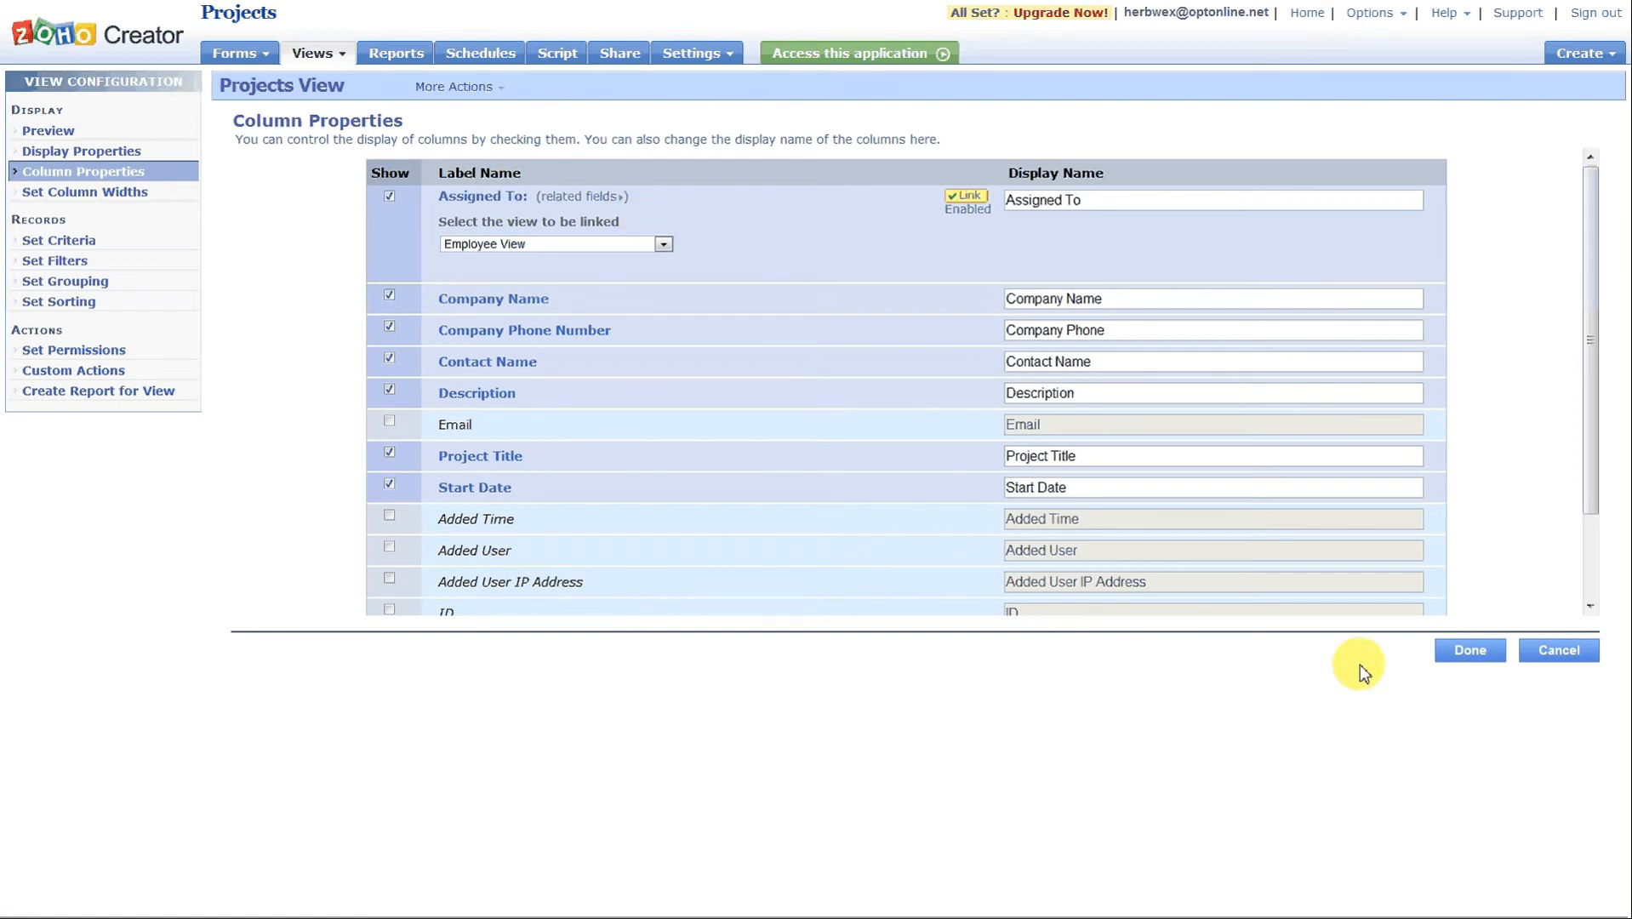
{"action": "left_click", "coordinate": [1459, 654]}
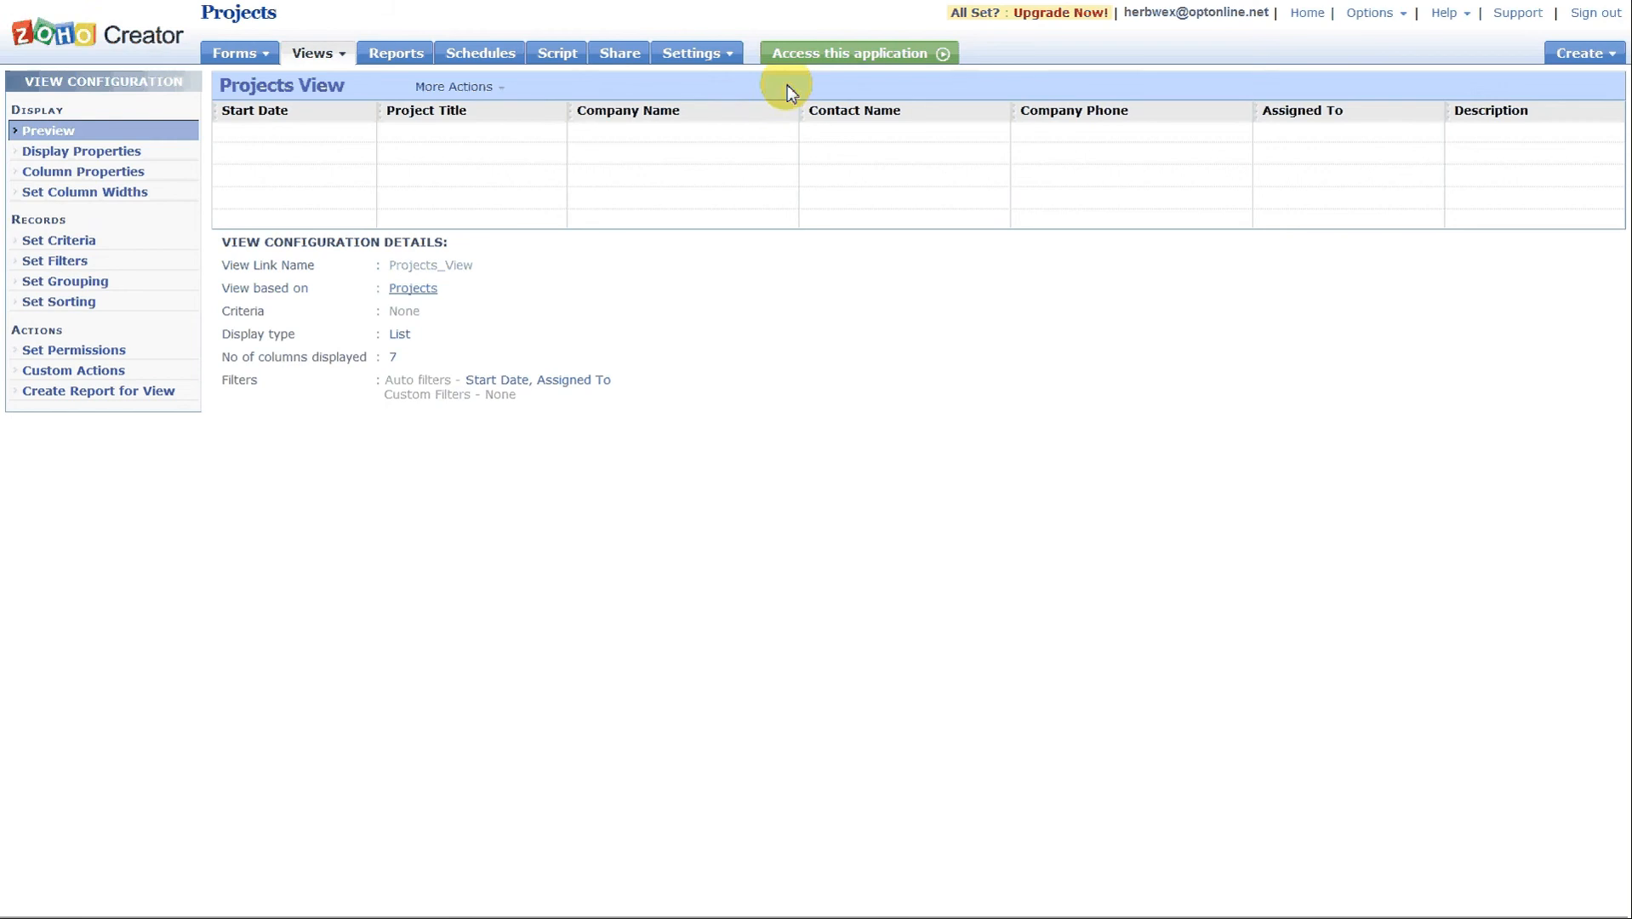
Open the live application and view the linked employee details from the Assigned To entry of Project 10.
{"action": "left_click", "coordinate": [832, 55]}
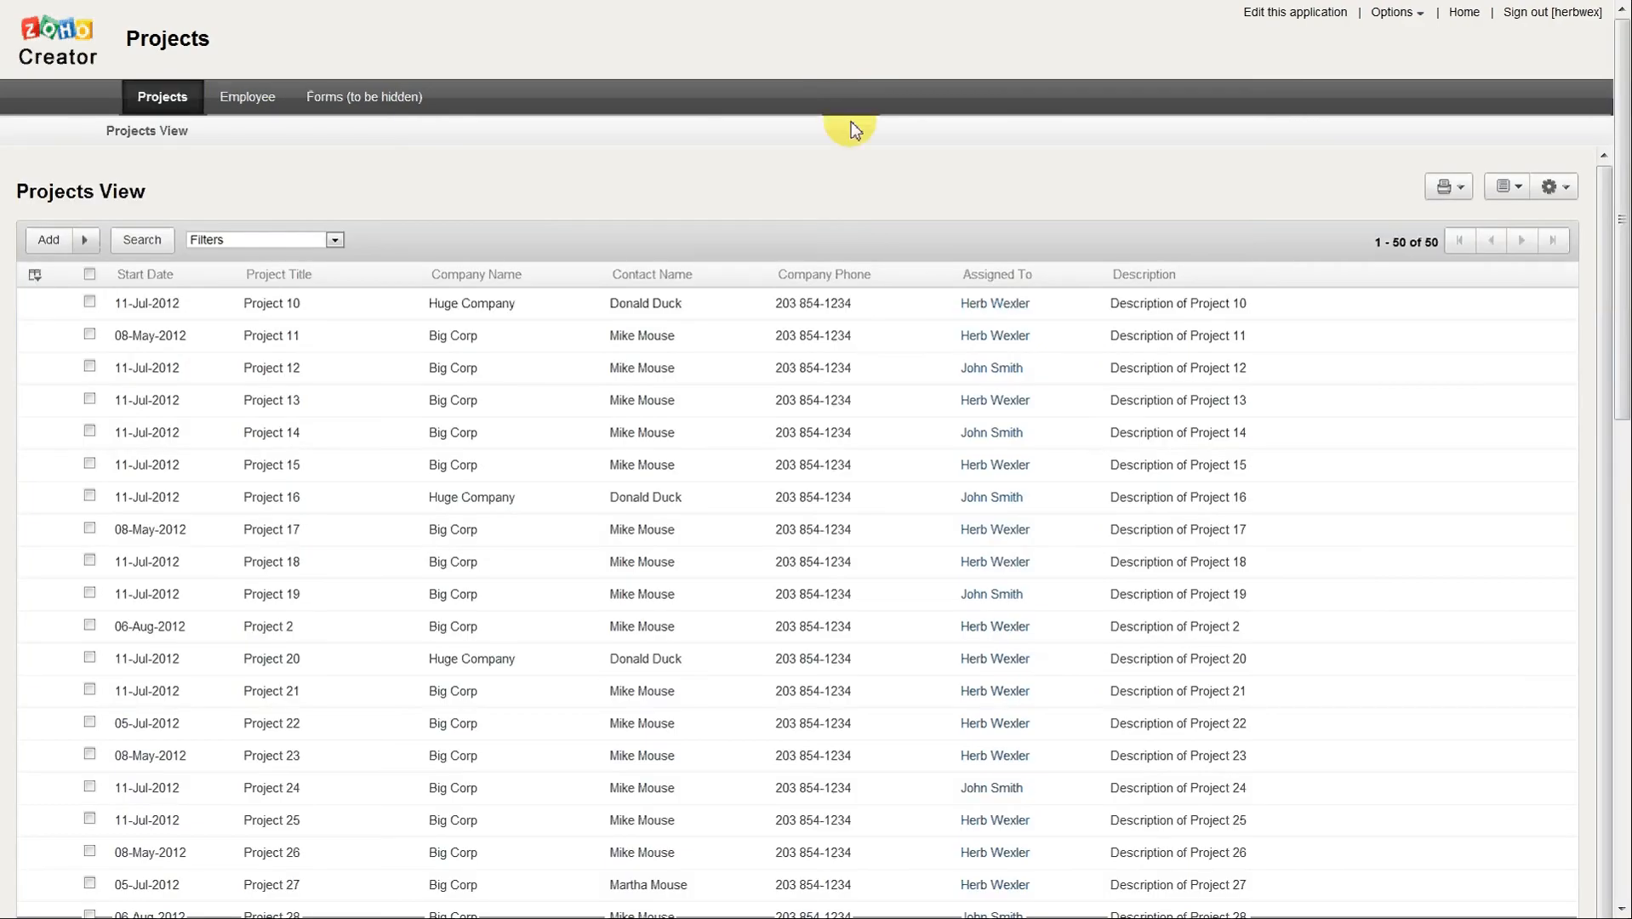
{"action": "left_click", "coordinate": [1007, 314]}
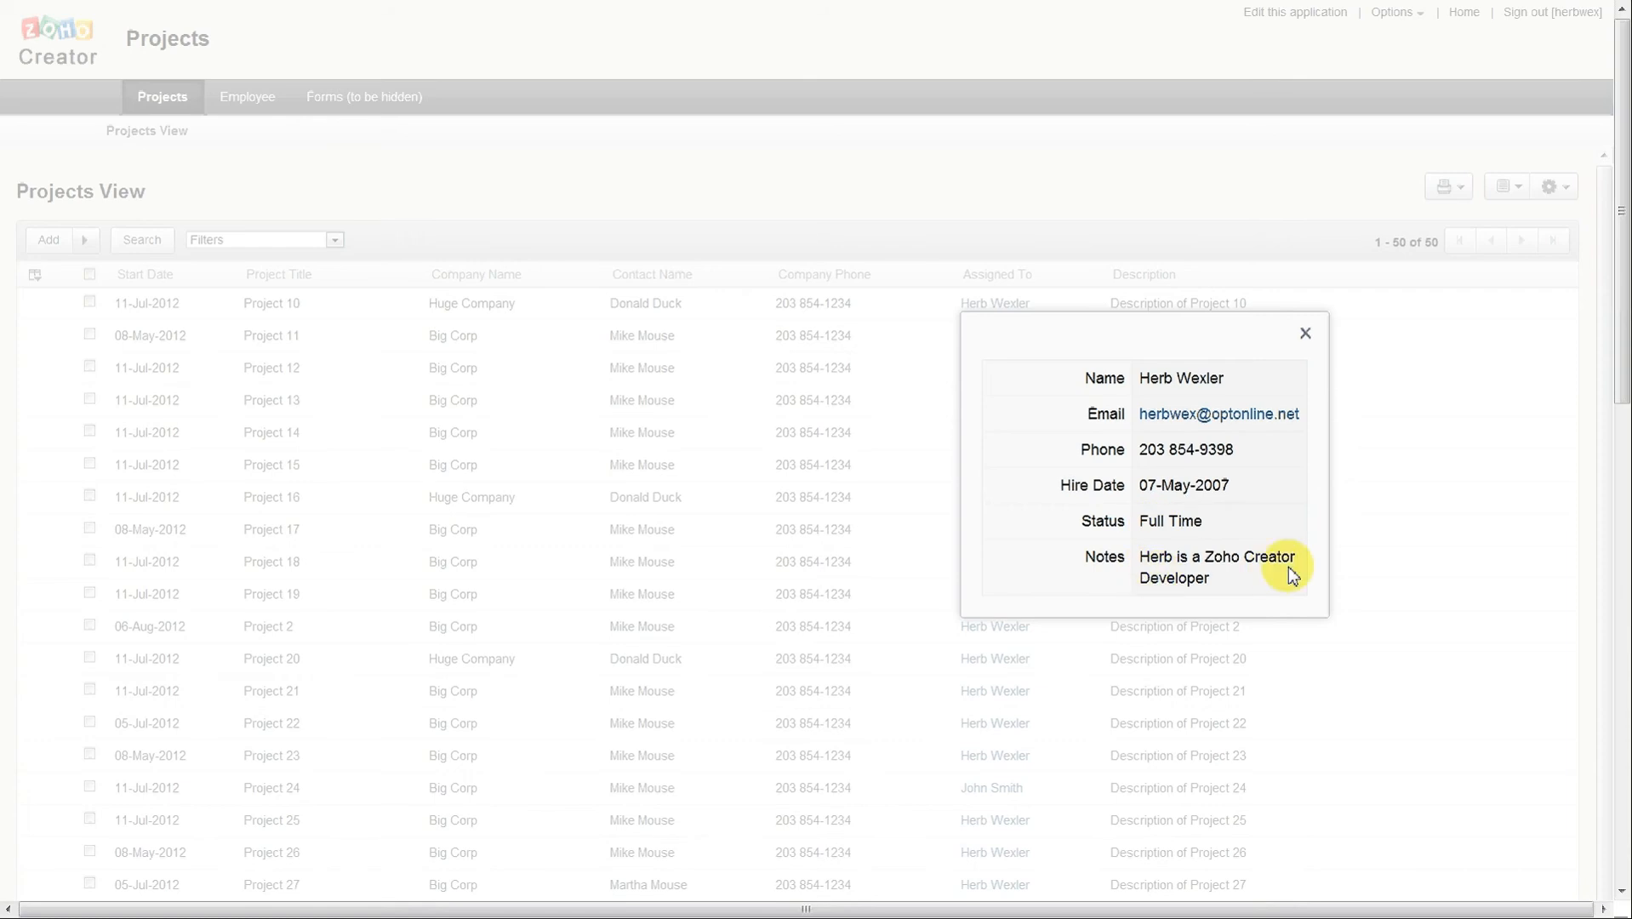
{"action": "left_click", "coordinate": [1307, 331]}
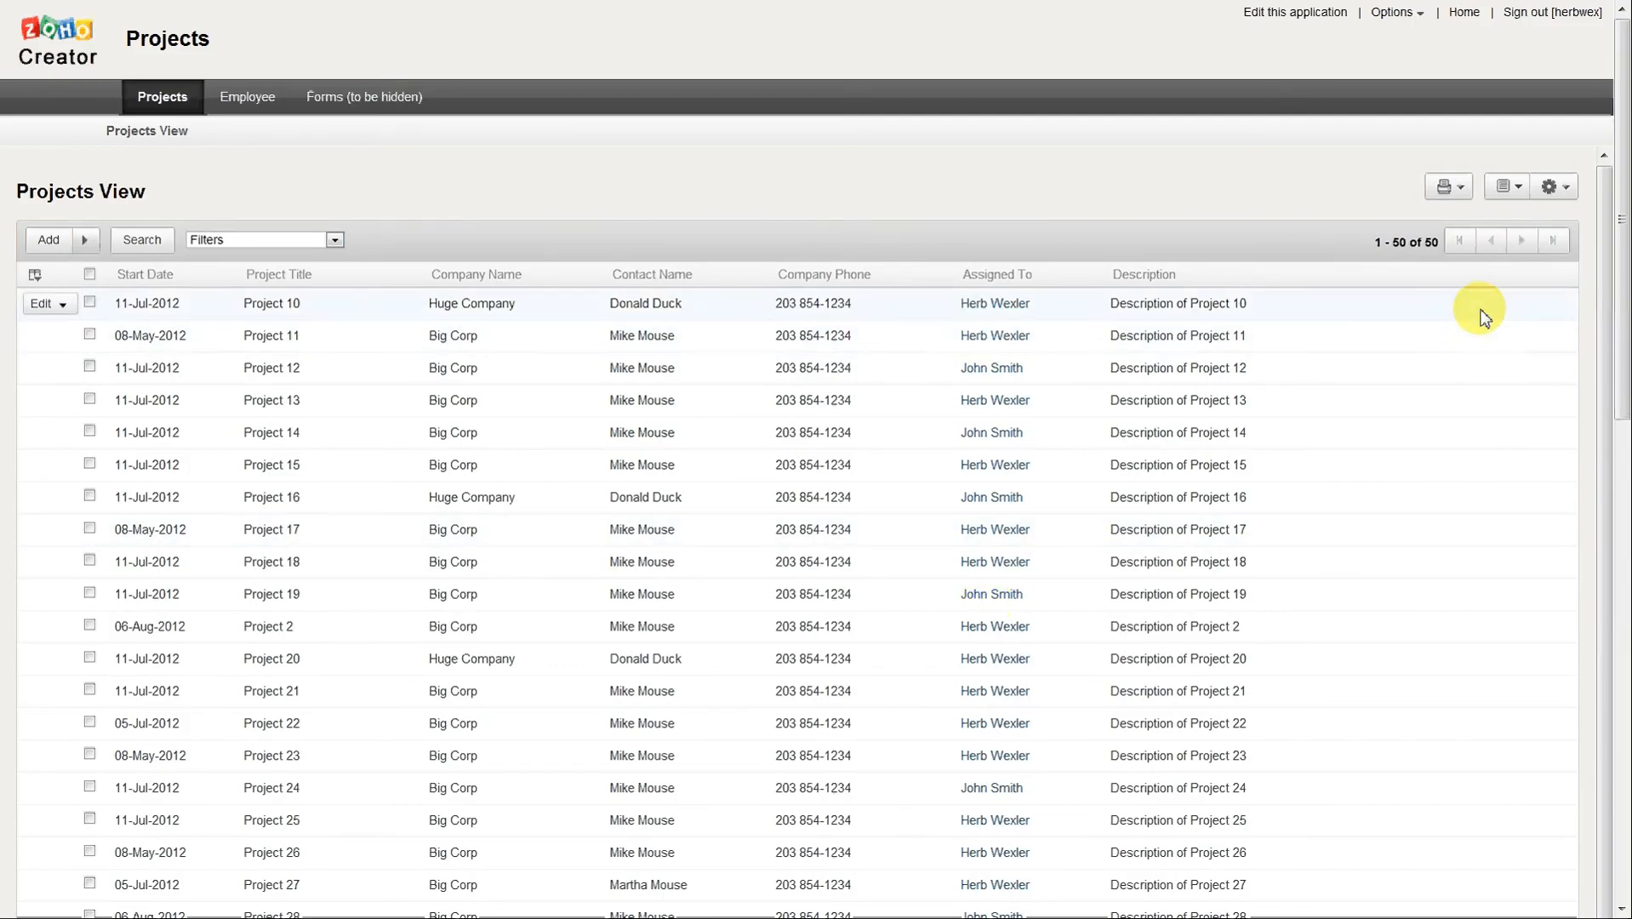
{"action": "left_click", "coordinate": [987, 308]}
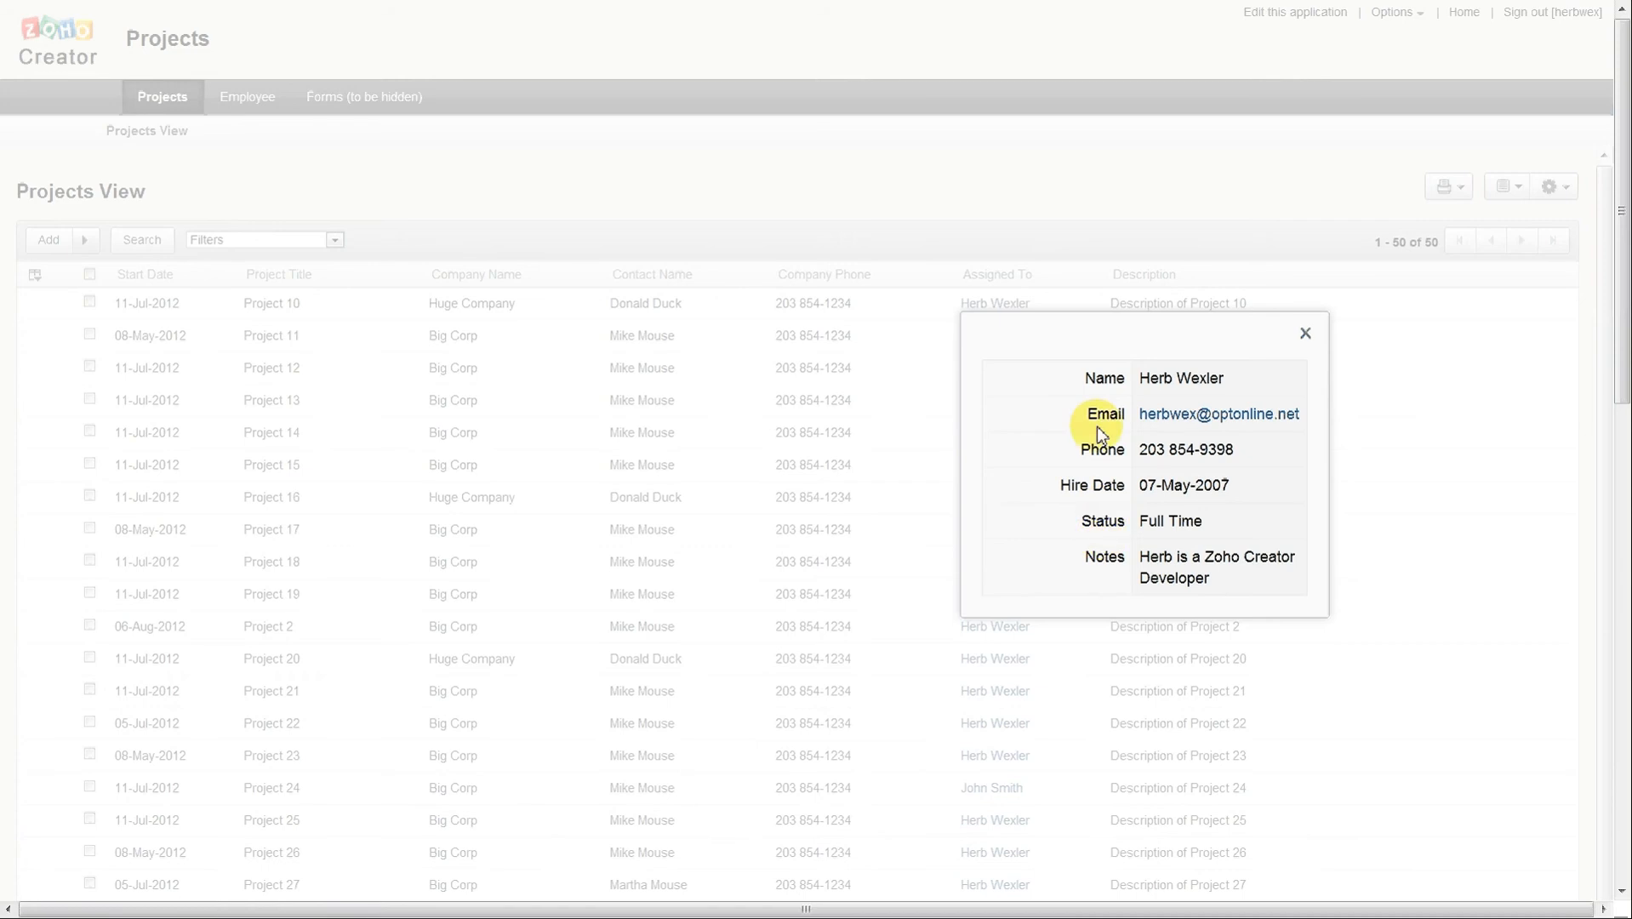
{"action": "left_click", "coordinate": [1305, 333]}
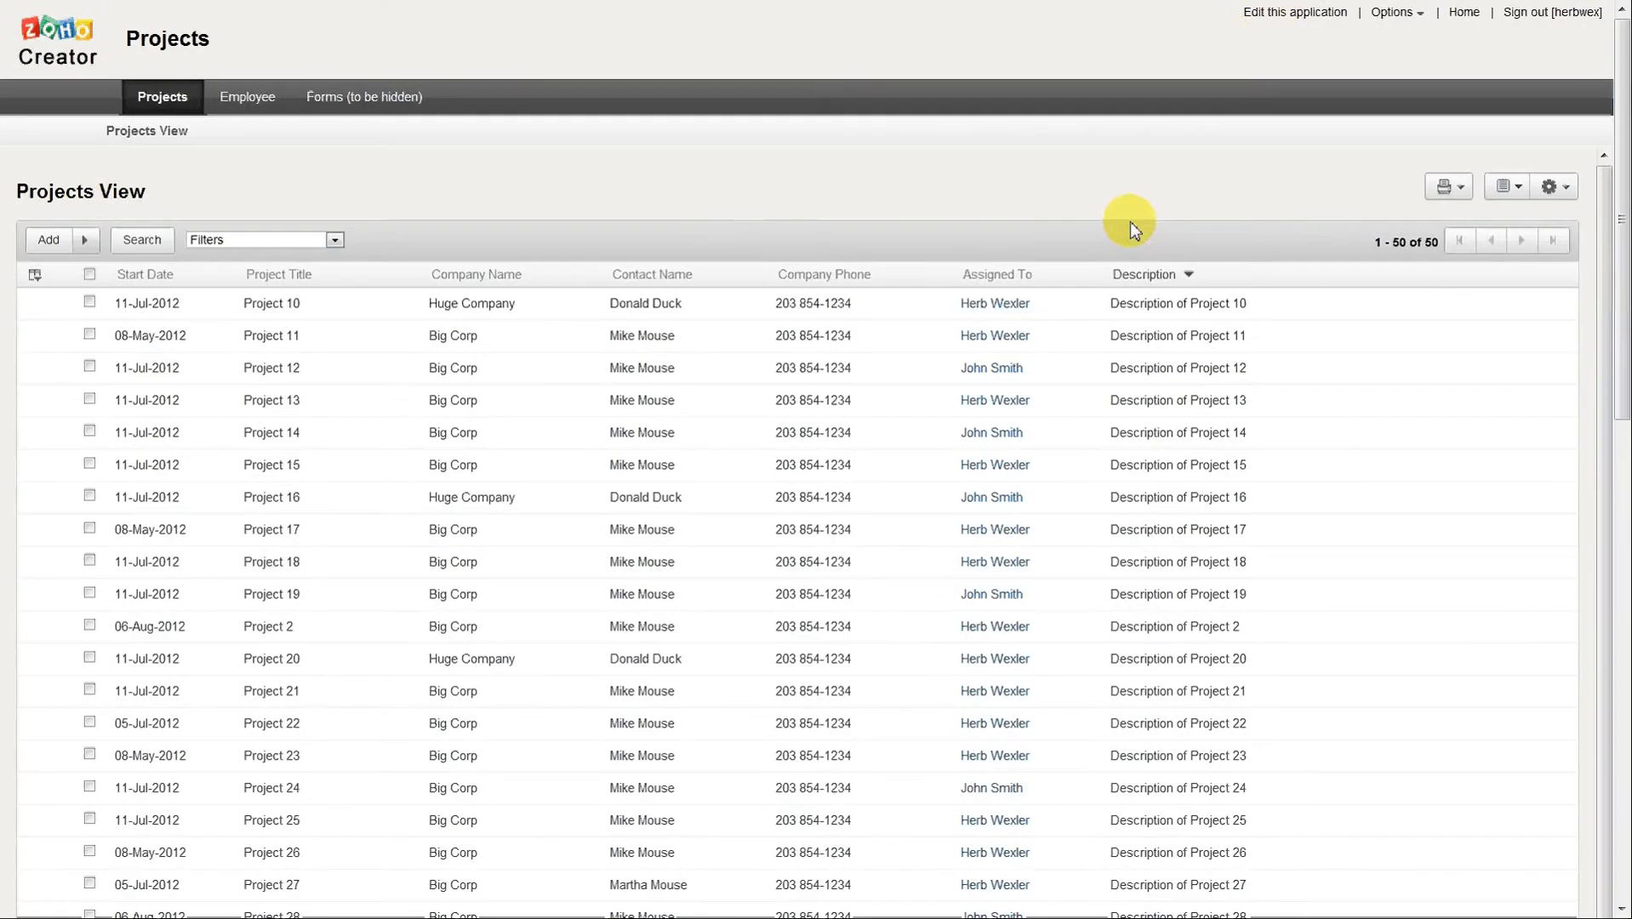
Change the view linked to the Assigned To column to Employee View limited and save the column properties.
{"action": "left_click", "coordinate": [1277, 17]}
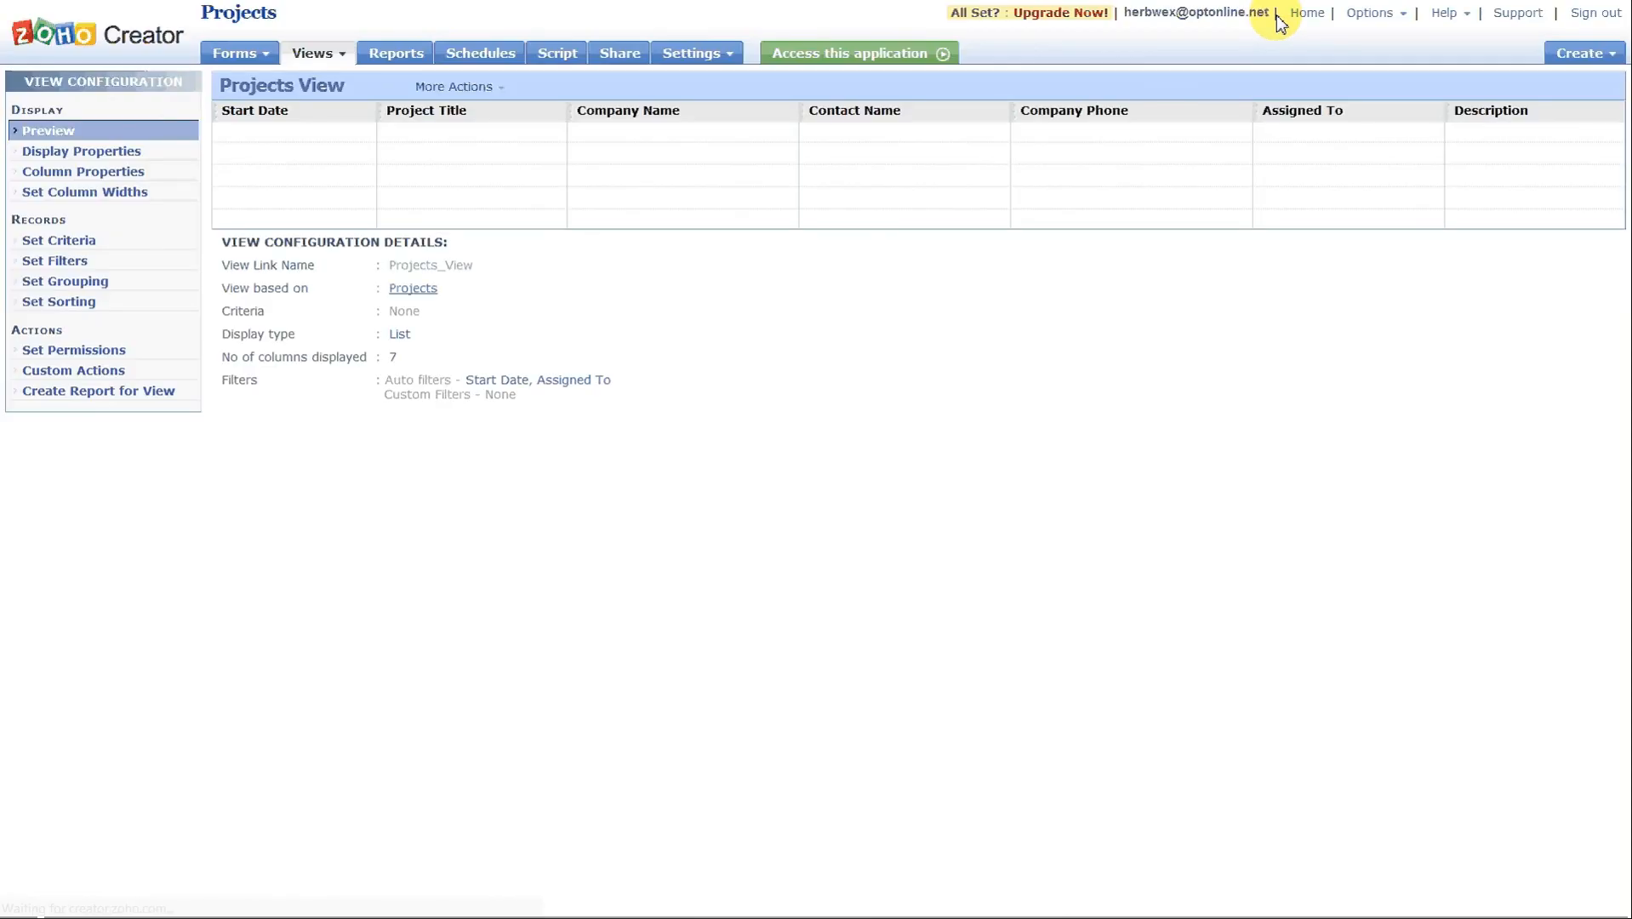
{"action": "left_click", "coordinate": [114, 172]}
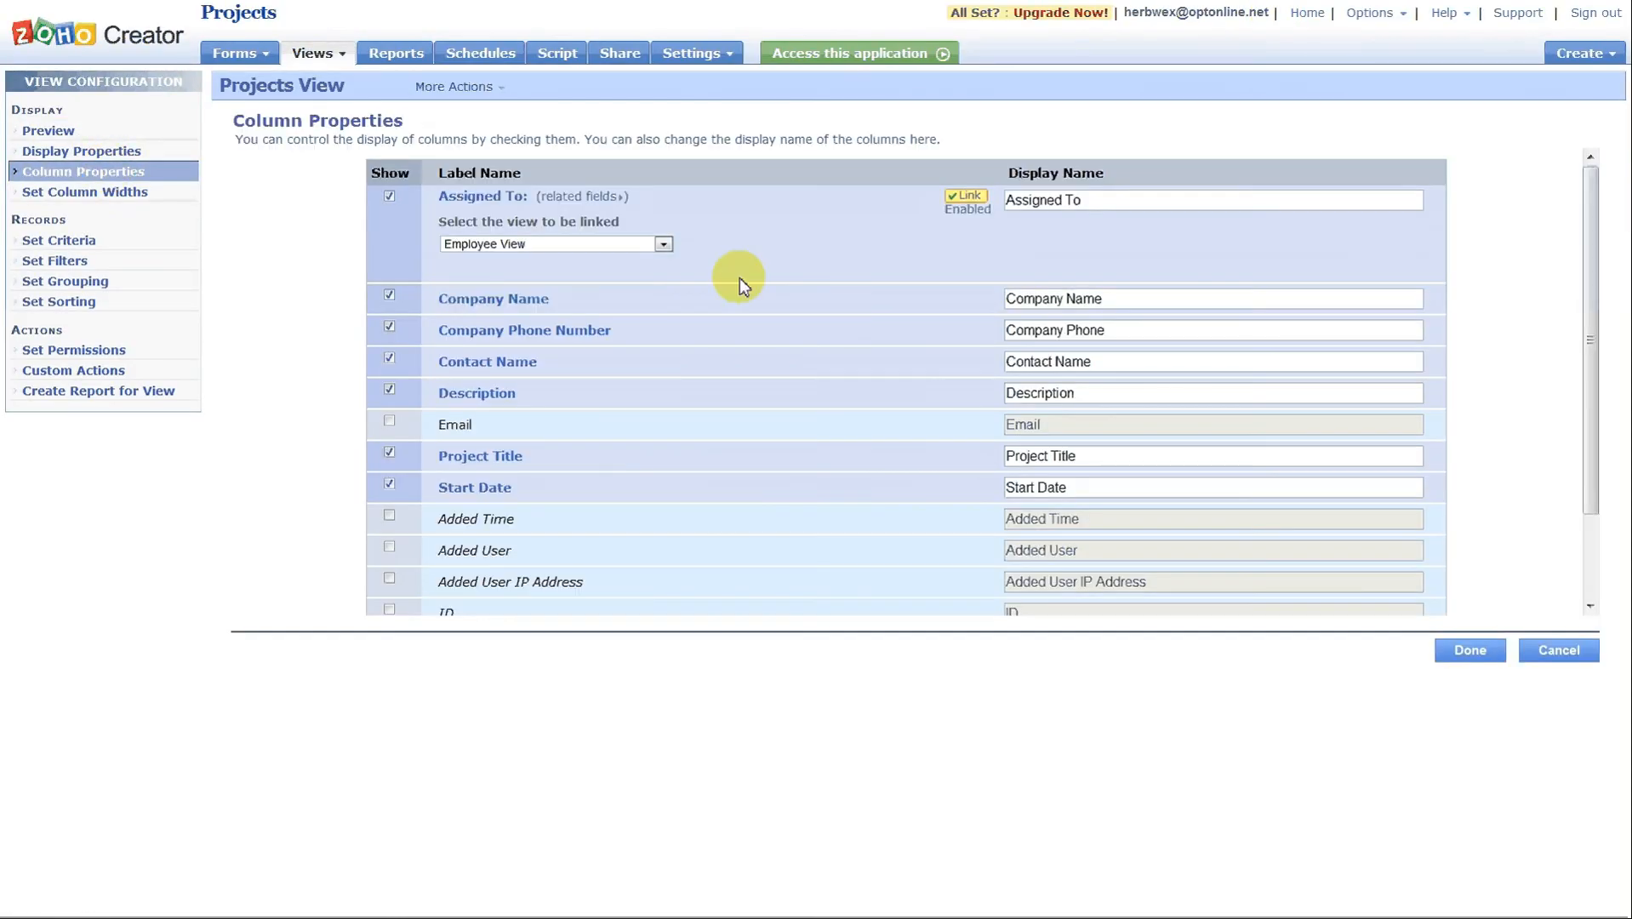
{"action": "left_click", "coordinate": [664, 244]}
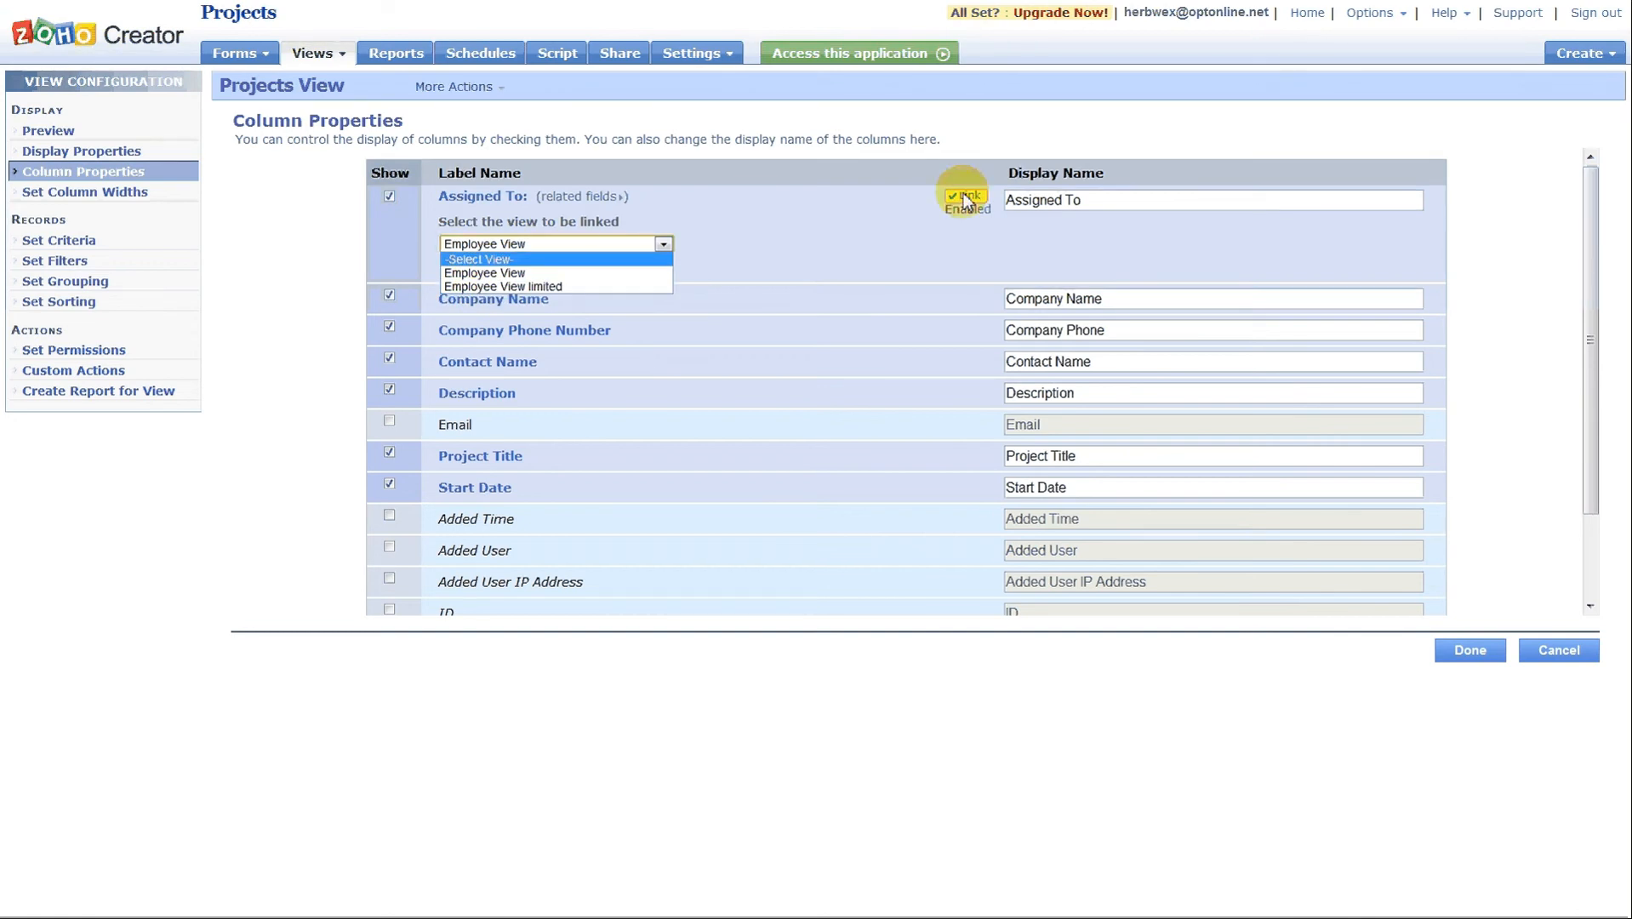
{"action": "left_click", "coordinate": [605, 289]}
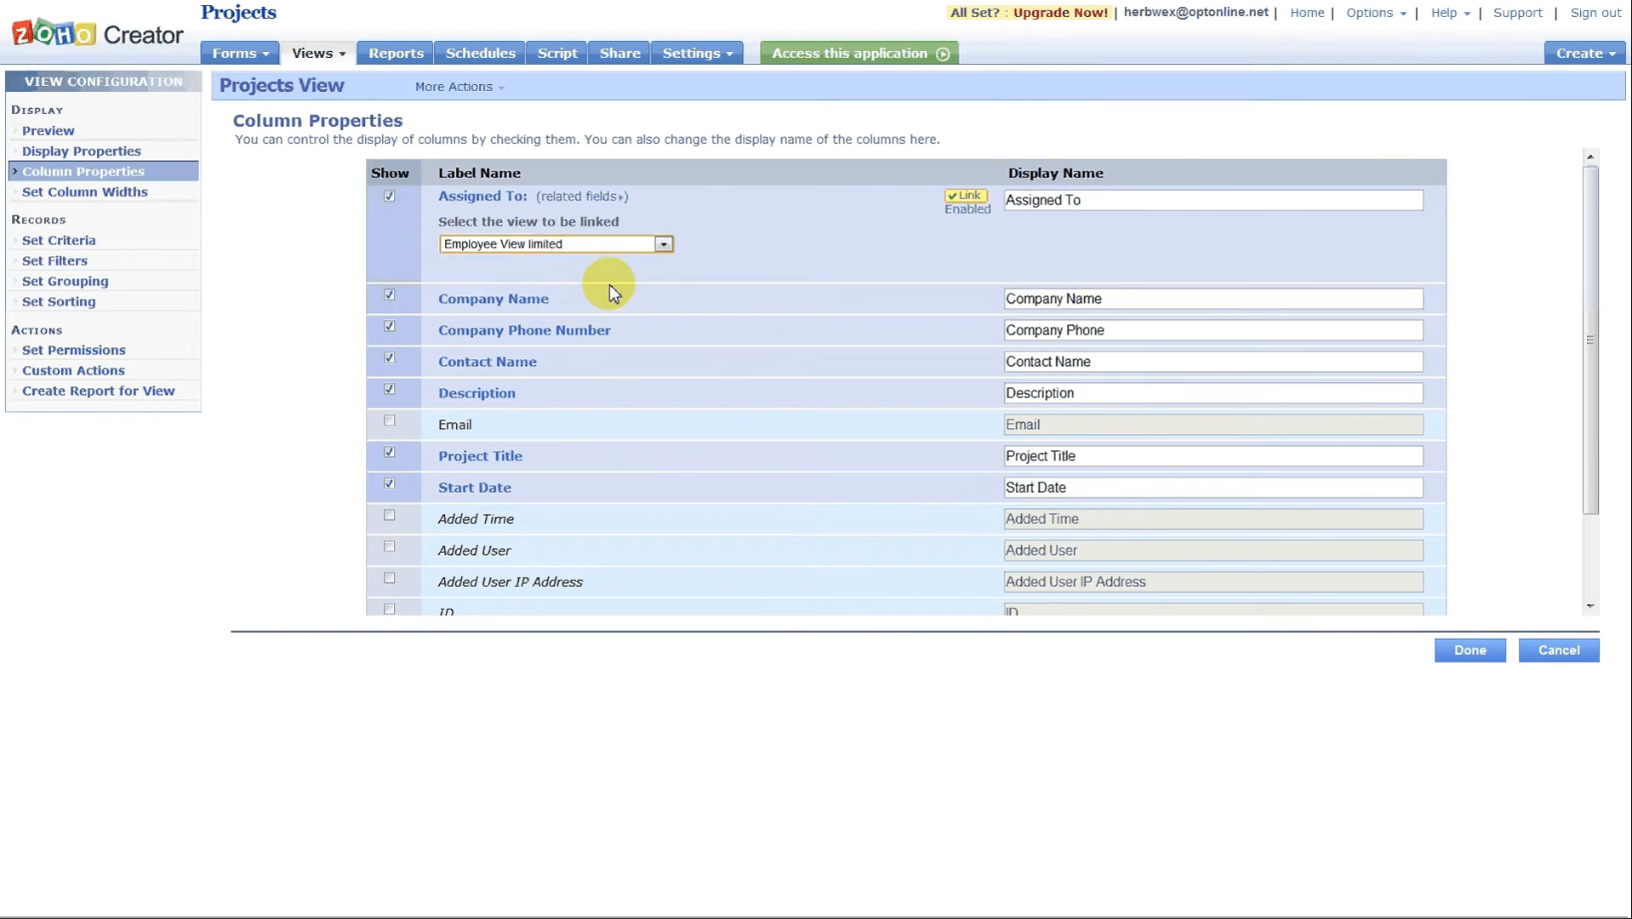
{"action": "left_click", "coordinate": [1465, 651]}
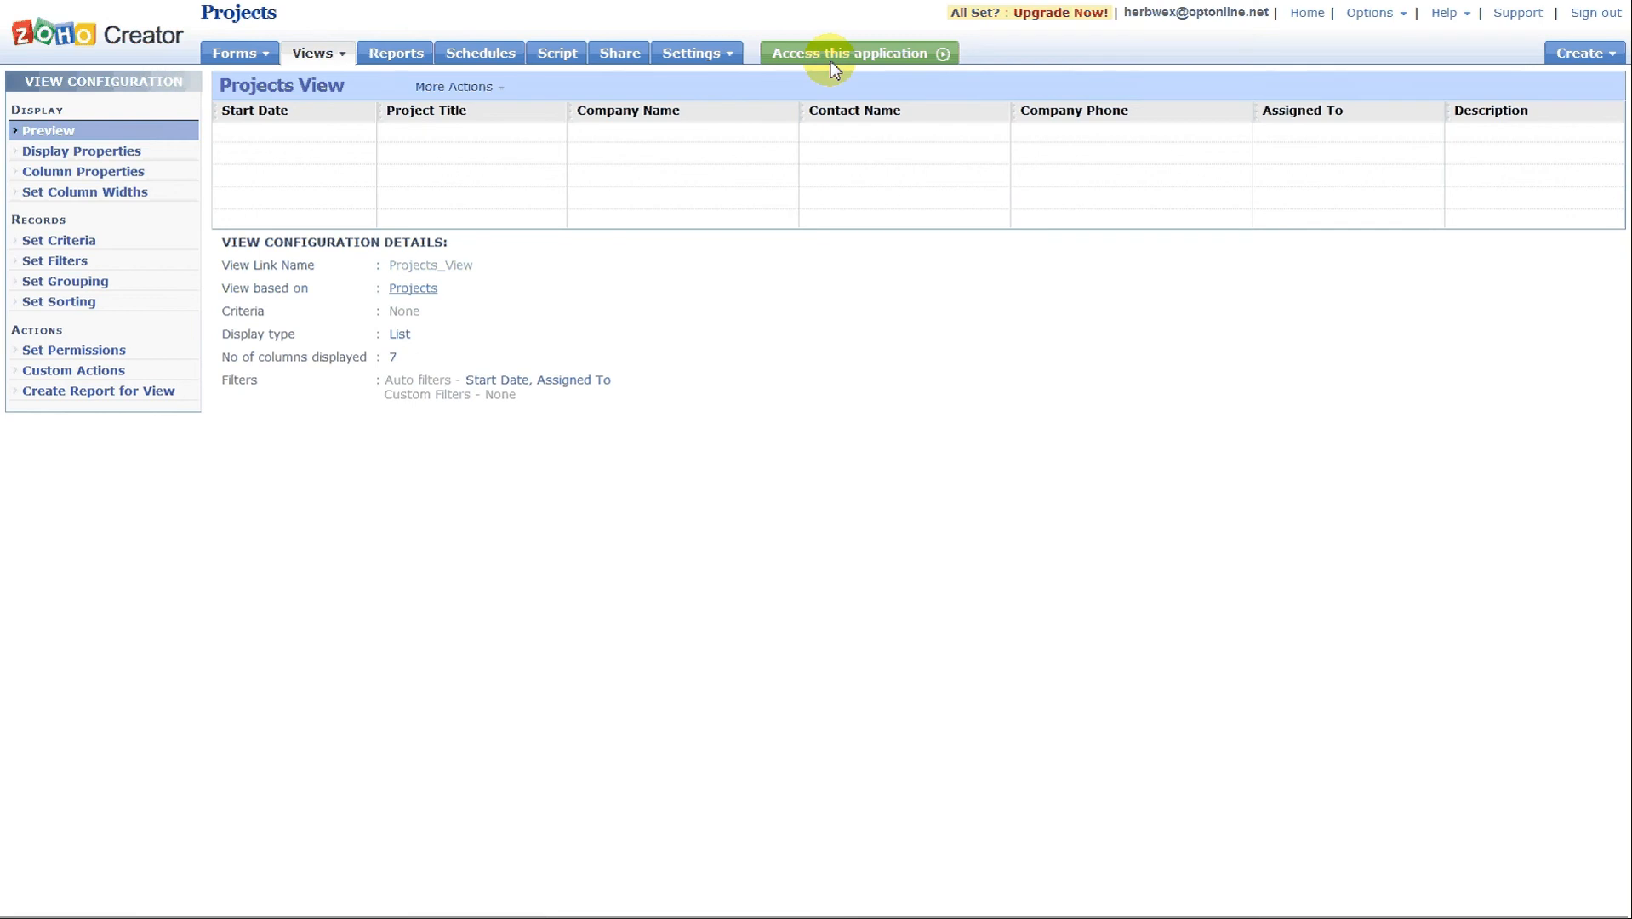
Check in the live application which employee details the Assigned To link of Project 10 shows.
{"action": "left_click", "coordinate": [832, 69]}
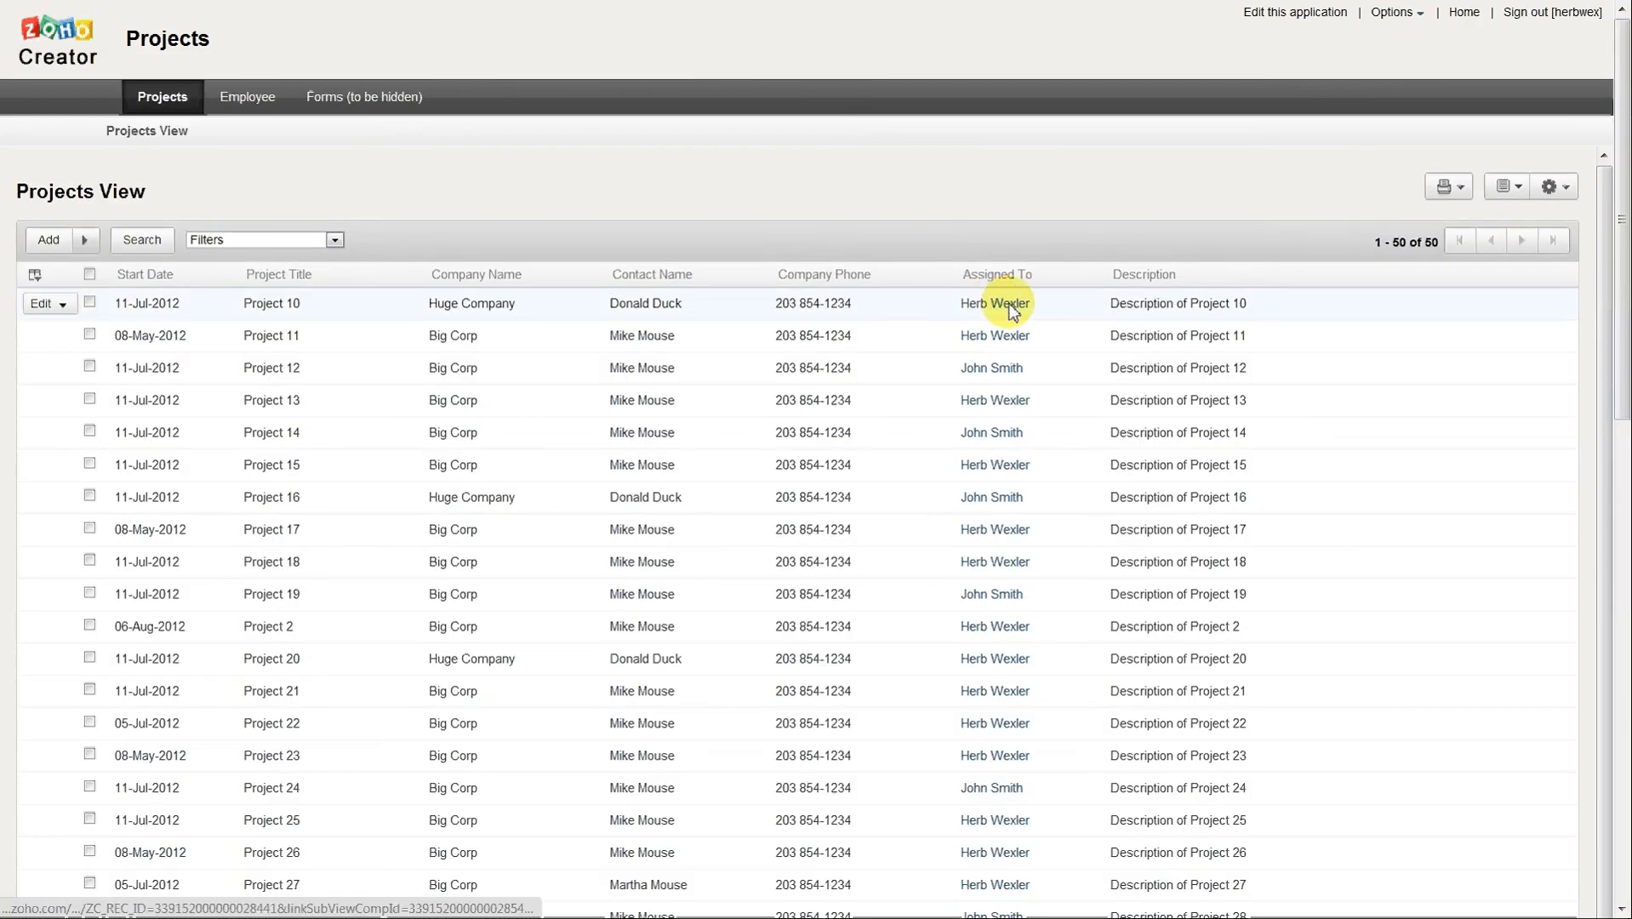
{"action": "left_click", "coordinate": [1008, 306]}
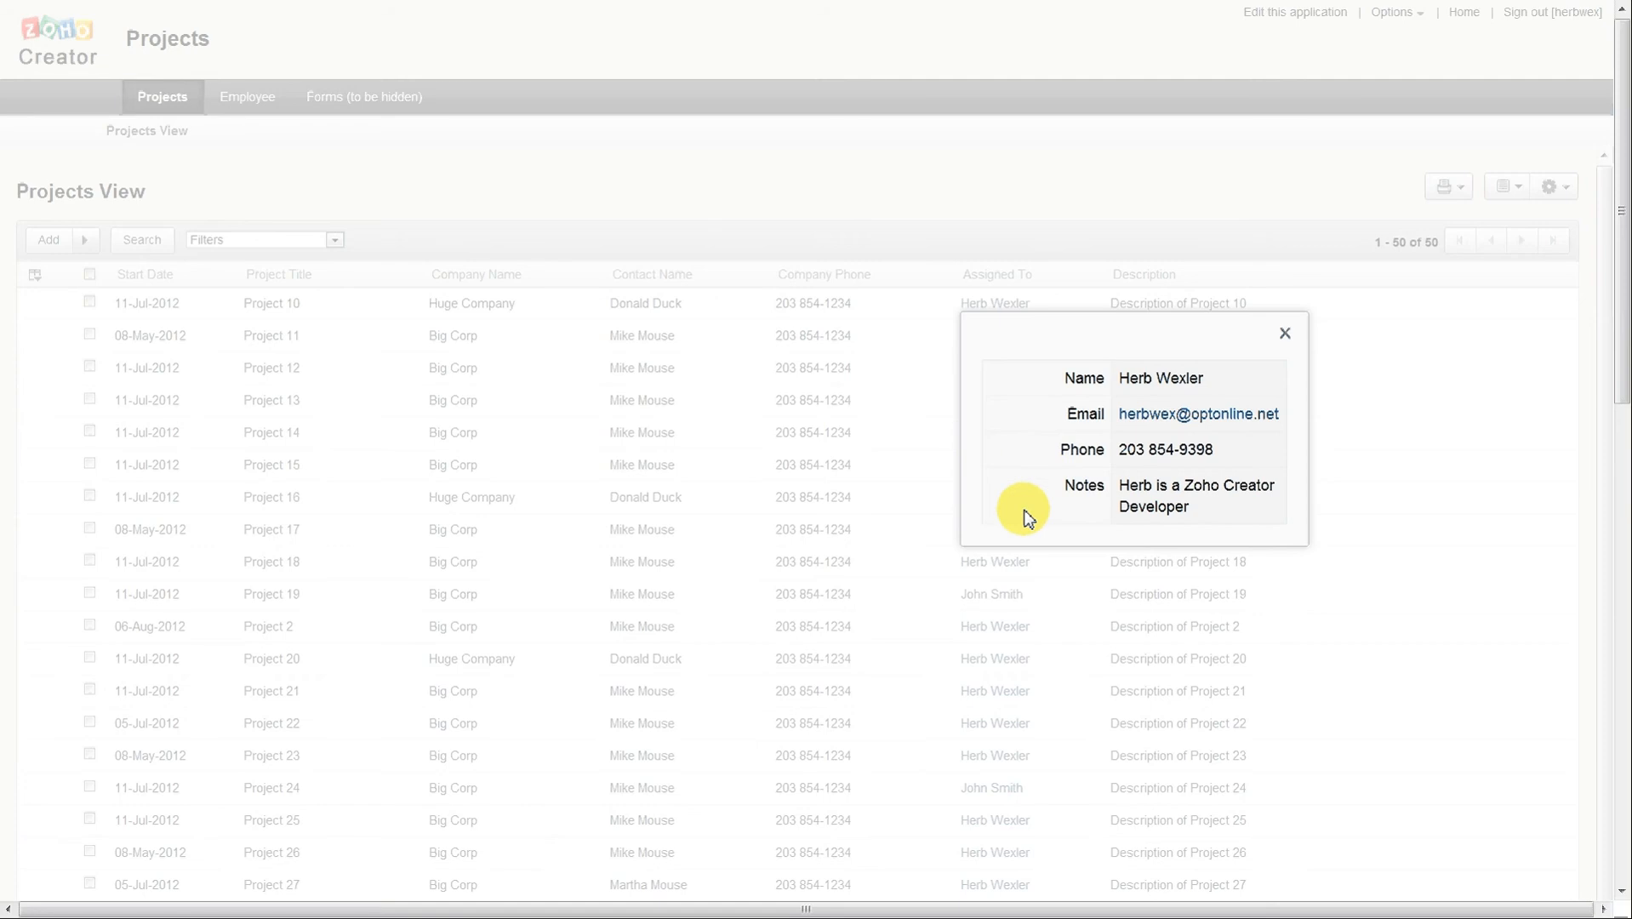
{"action": "left_click", "coordinate": [1284, 333]}
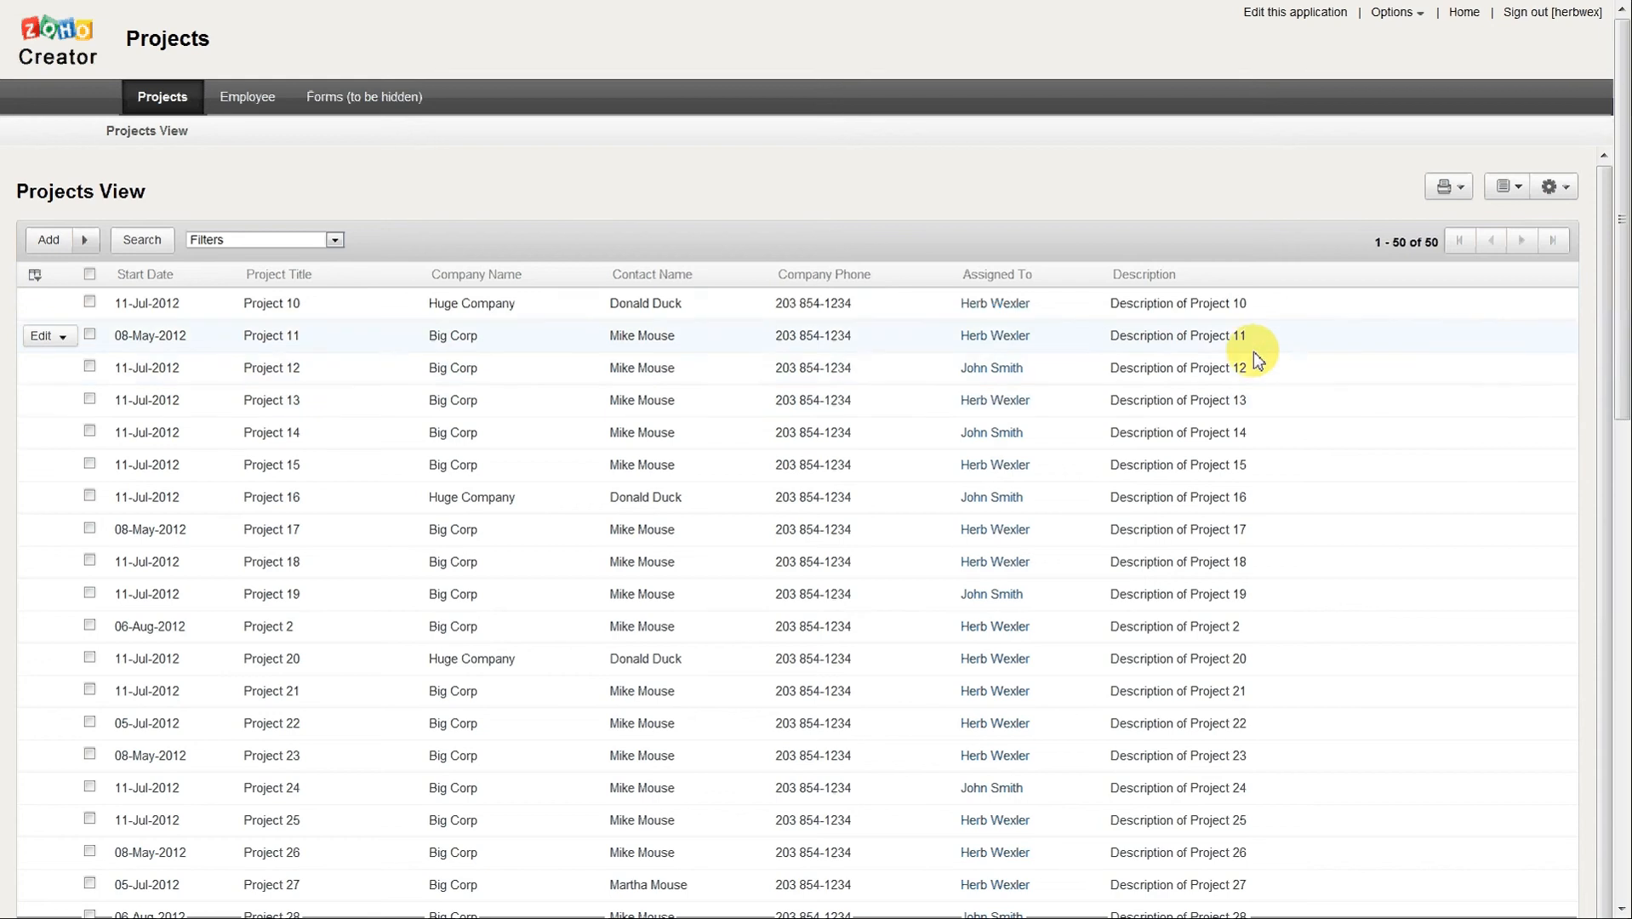
Include the related fields Phone and Email of Assigned To as columns in the Projects View.
{"action": "left_click", "coordinate": [1282, 15]}
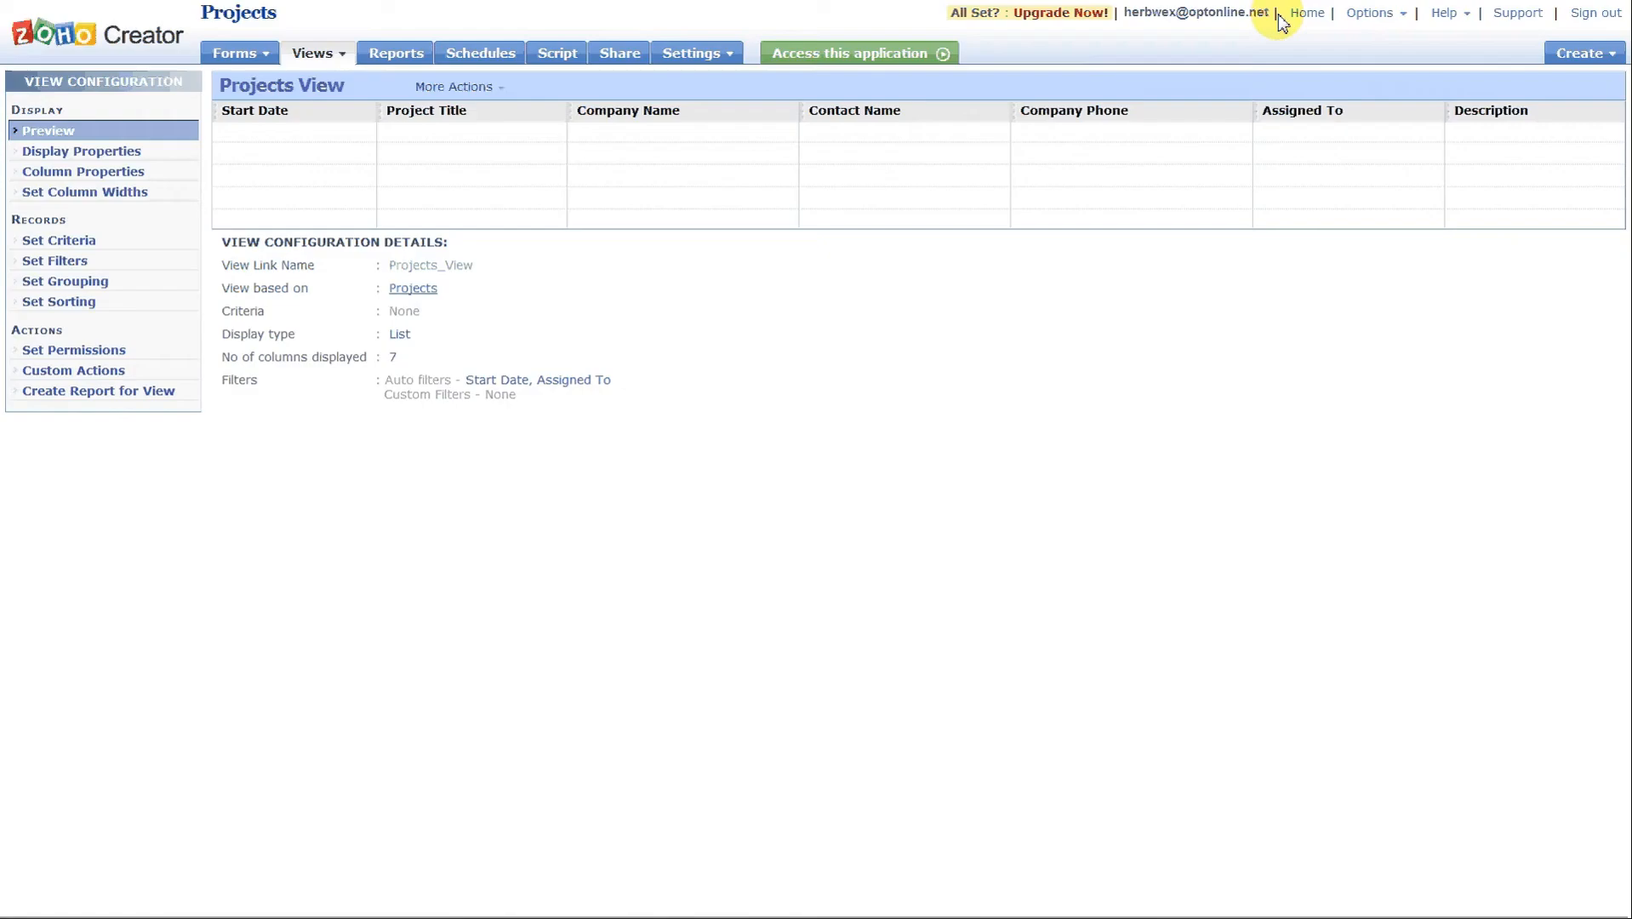
{"action": "left_click", "coordinate": [121, 172]}
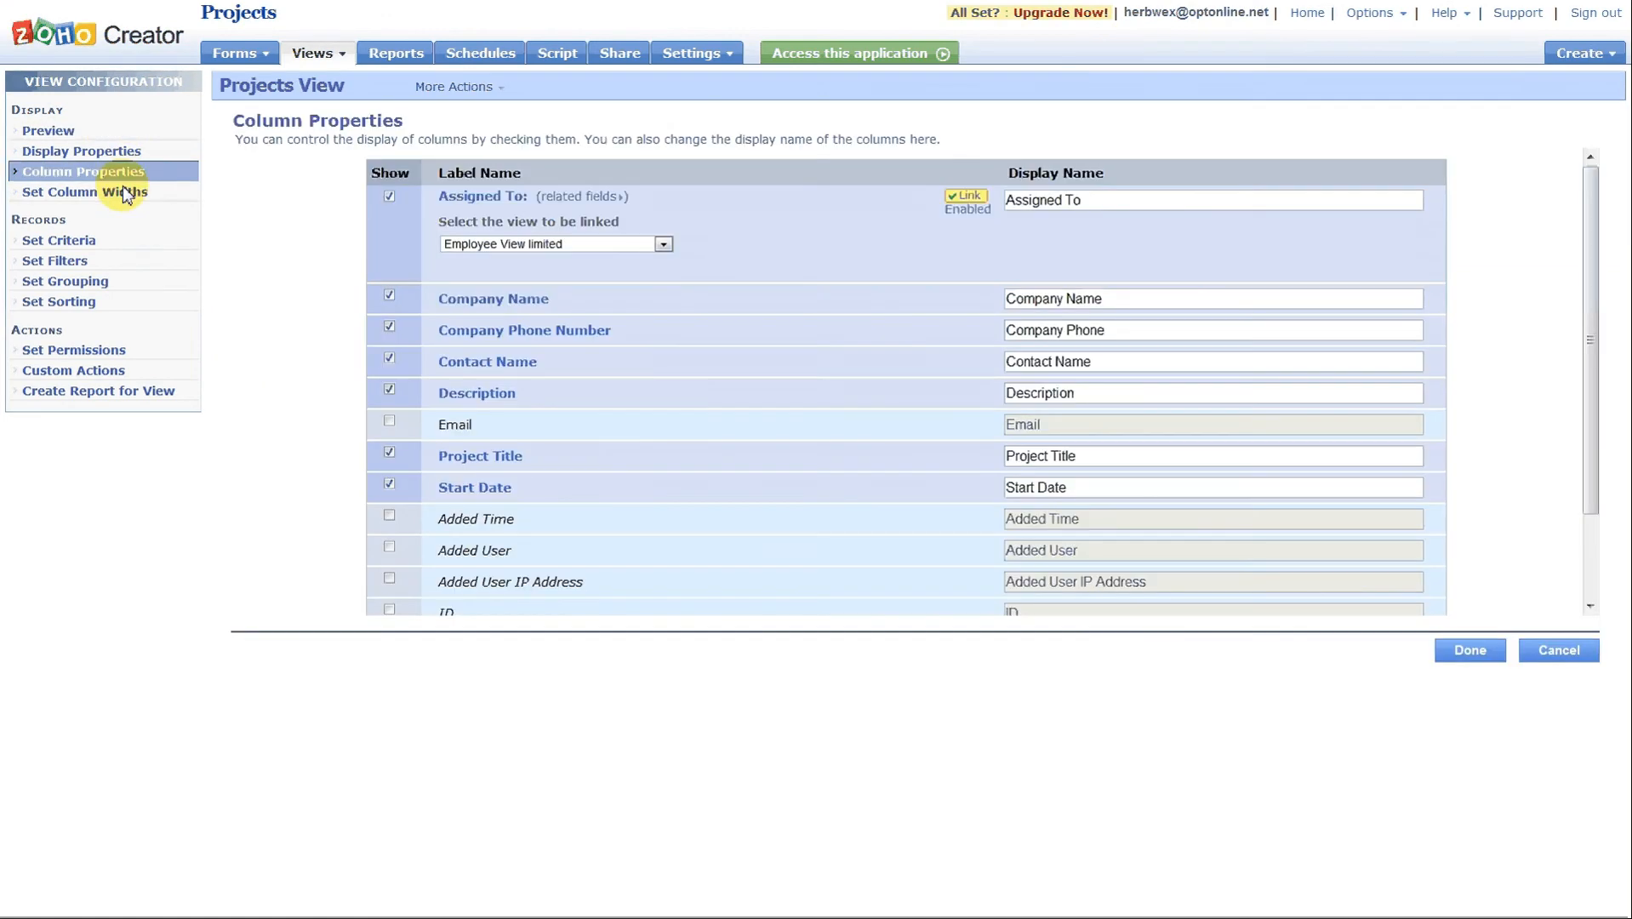
{"action": "left_click", "coordinate": [598, 197]}
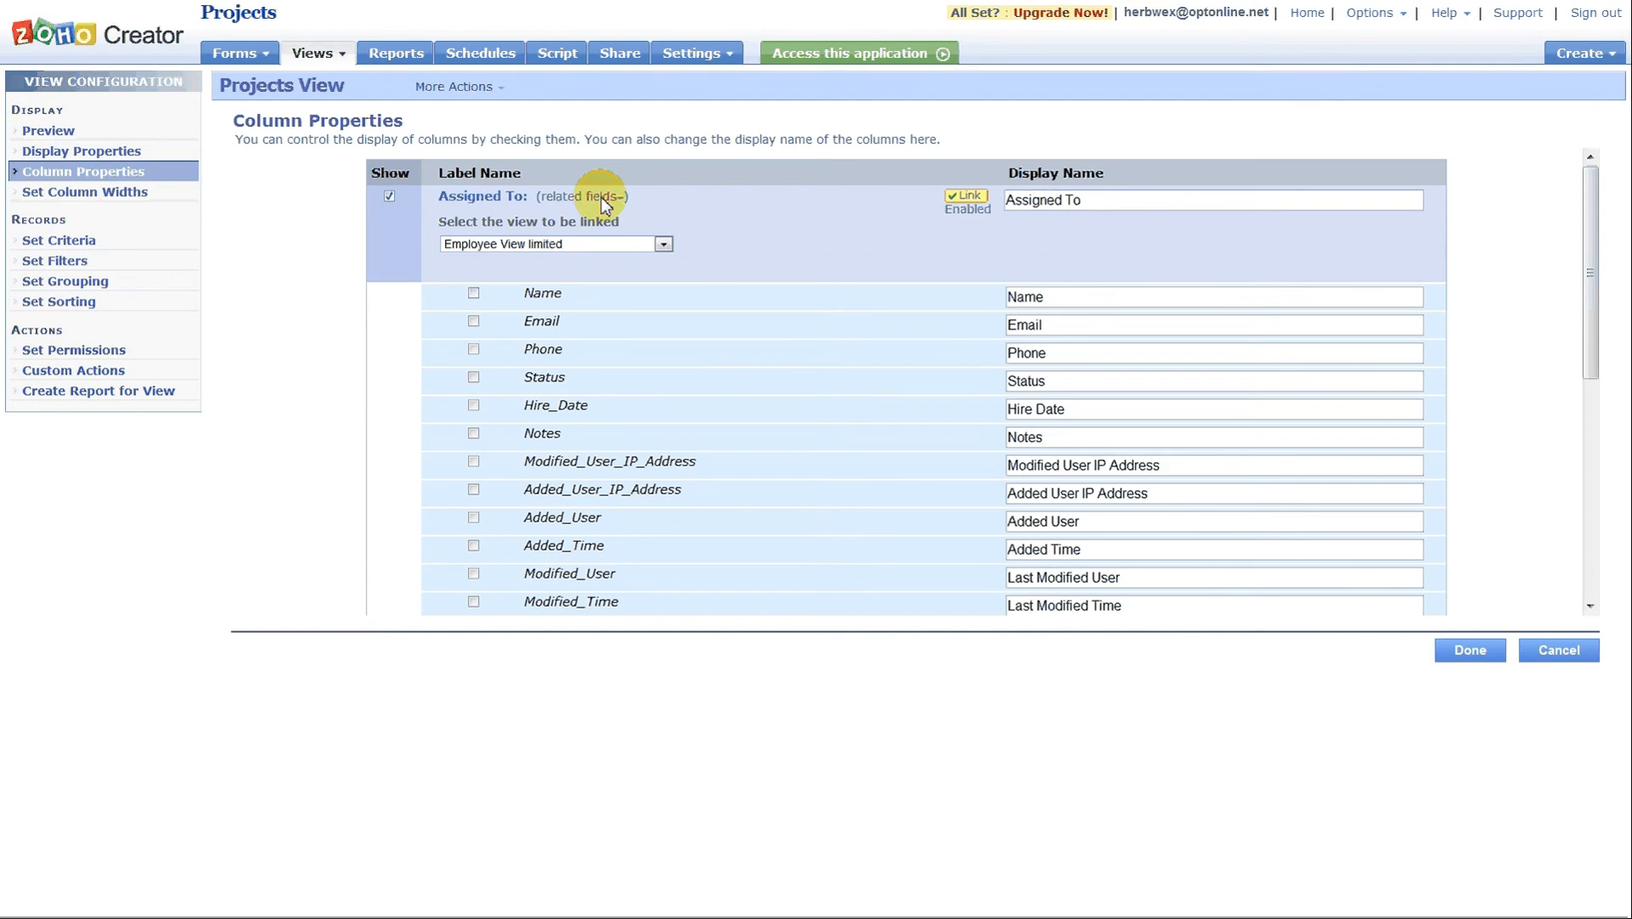
{"action": "left_click", "coordinate": [475, 349]}
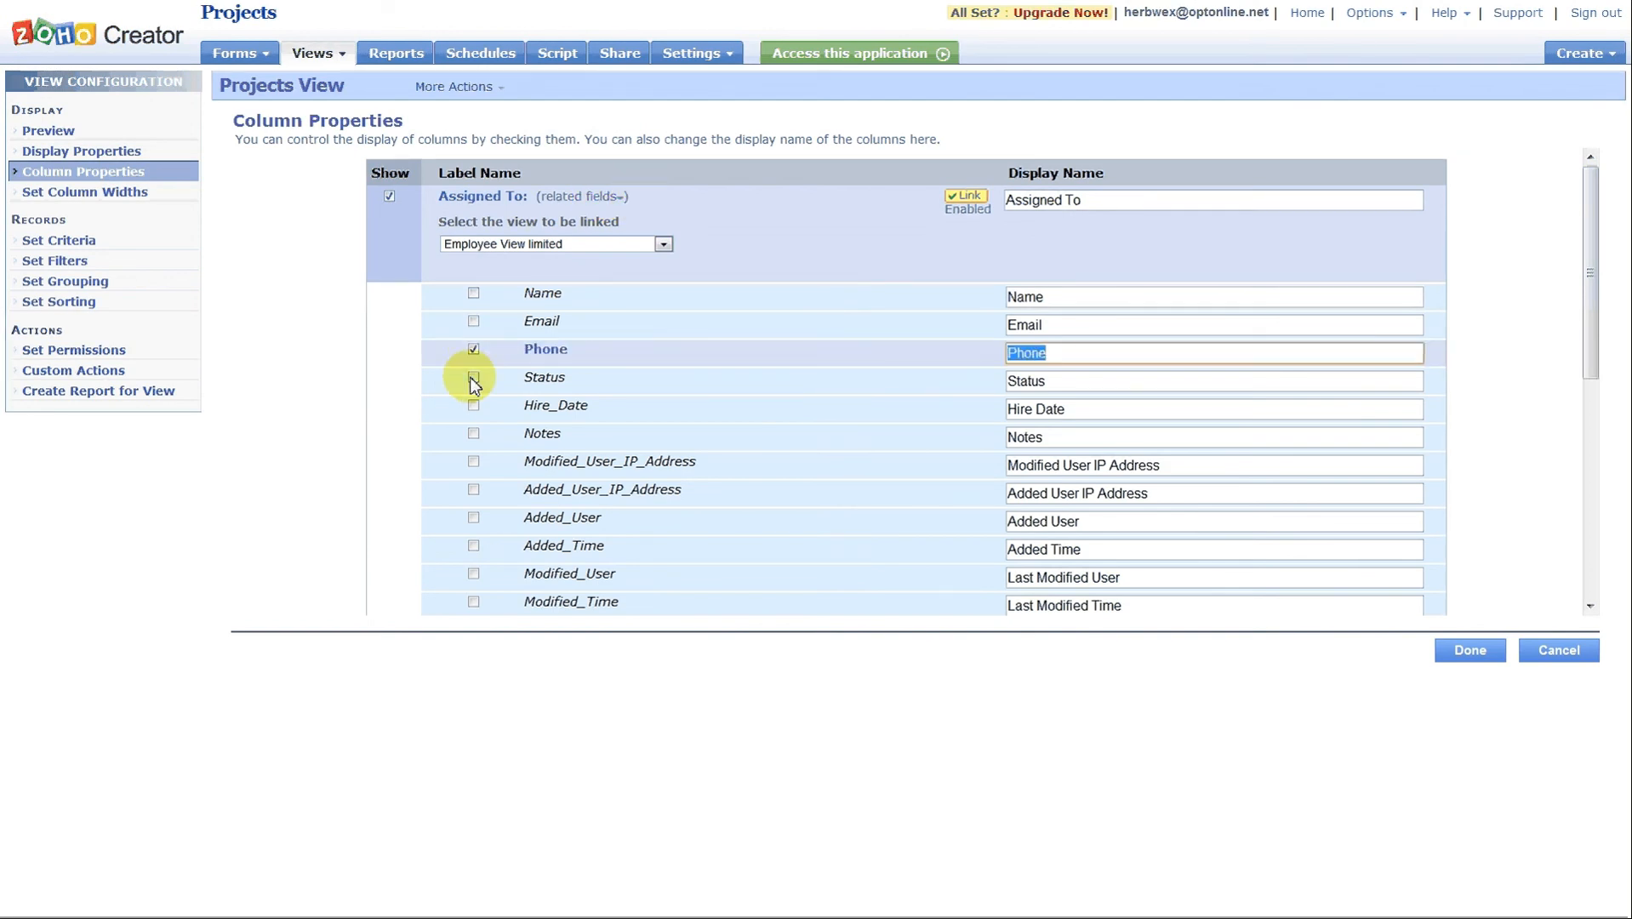
{"action": "left_click", "coordinate": [473, 321]}
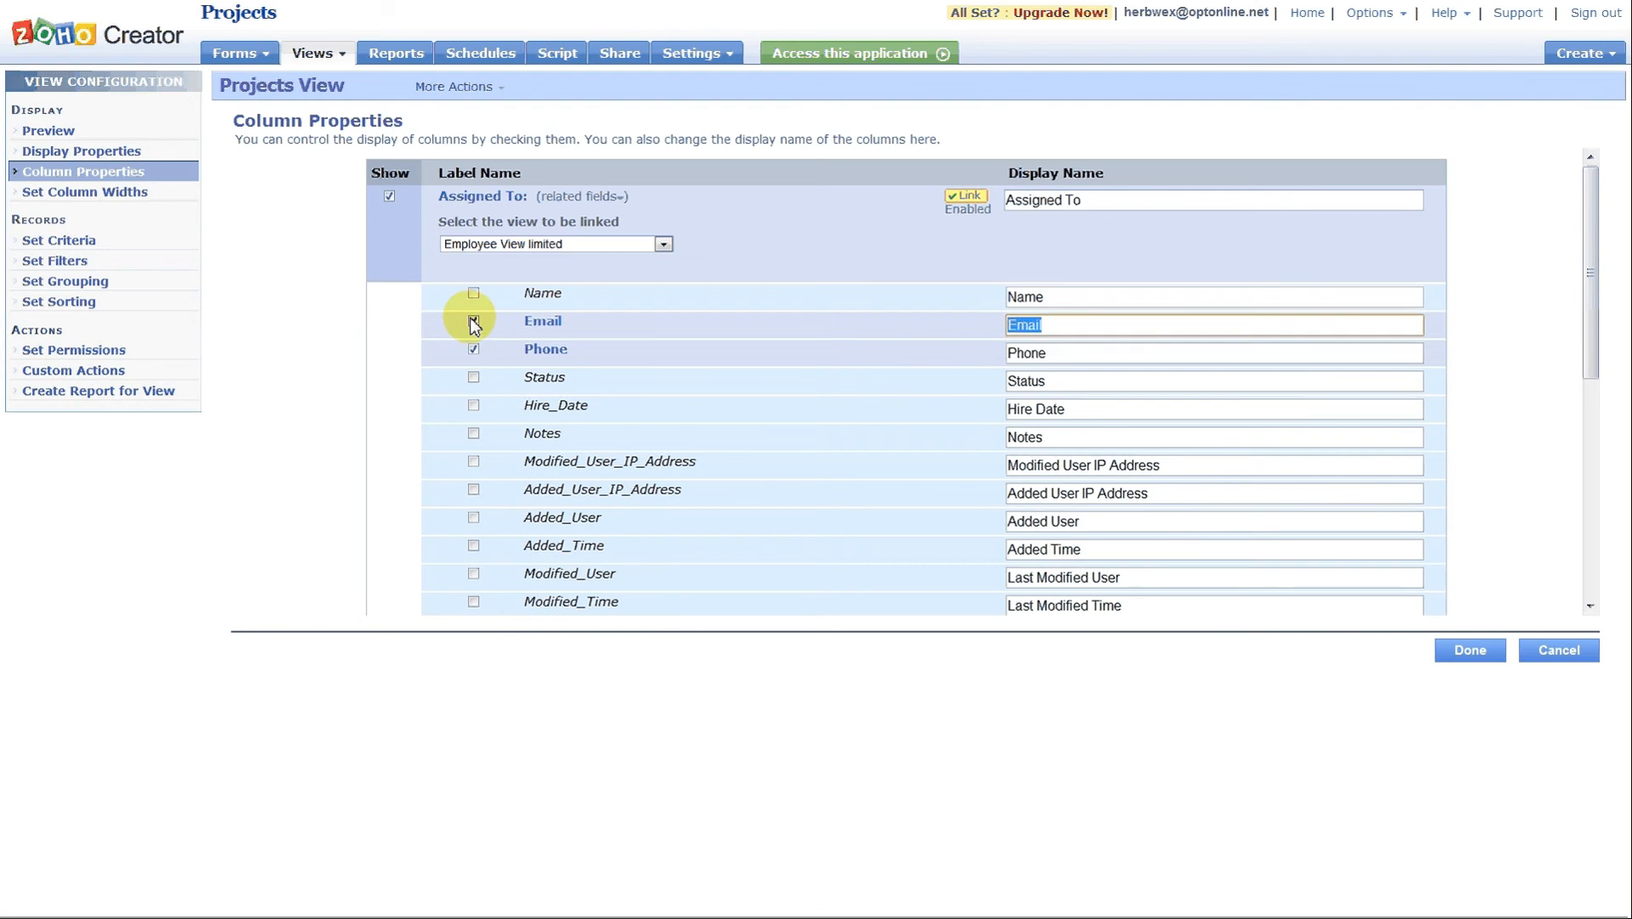
Rename the related Email and Phone columns to Employee Email and Employee Phone, and save the column properties.
{"action": "left_click", "coordinate": [1053, 324]}
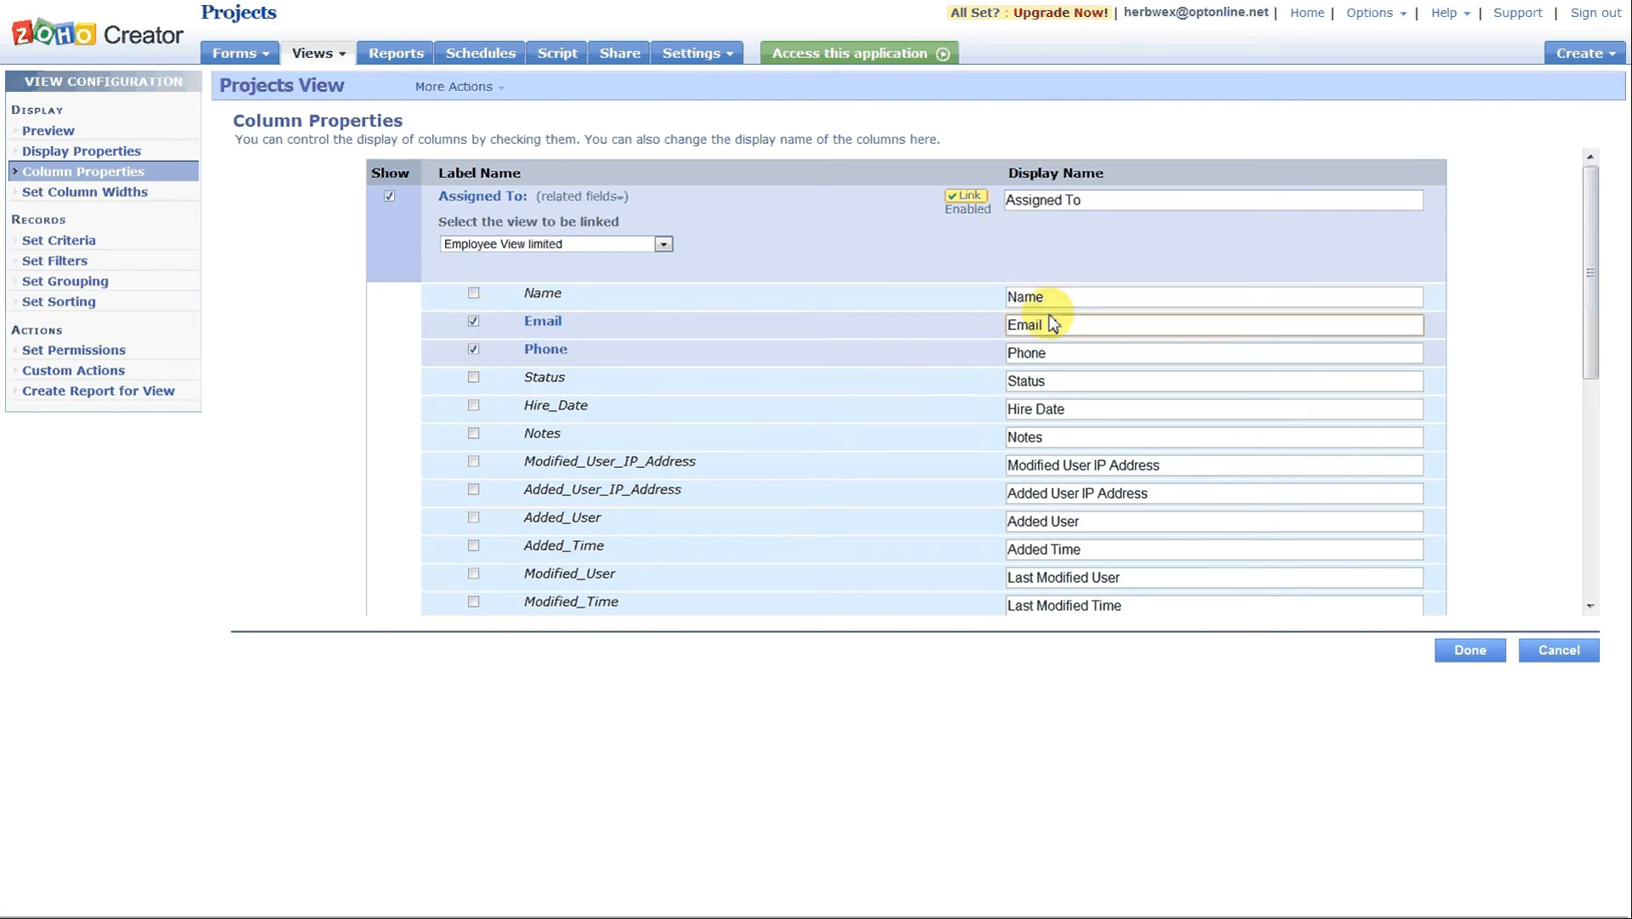
{"action": "type", "text": "Employee"}
{"action": "left_click", "coordinate": [1012, 359]}
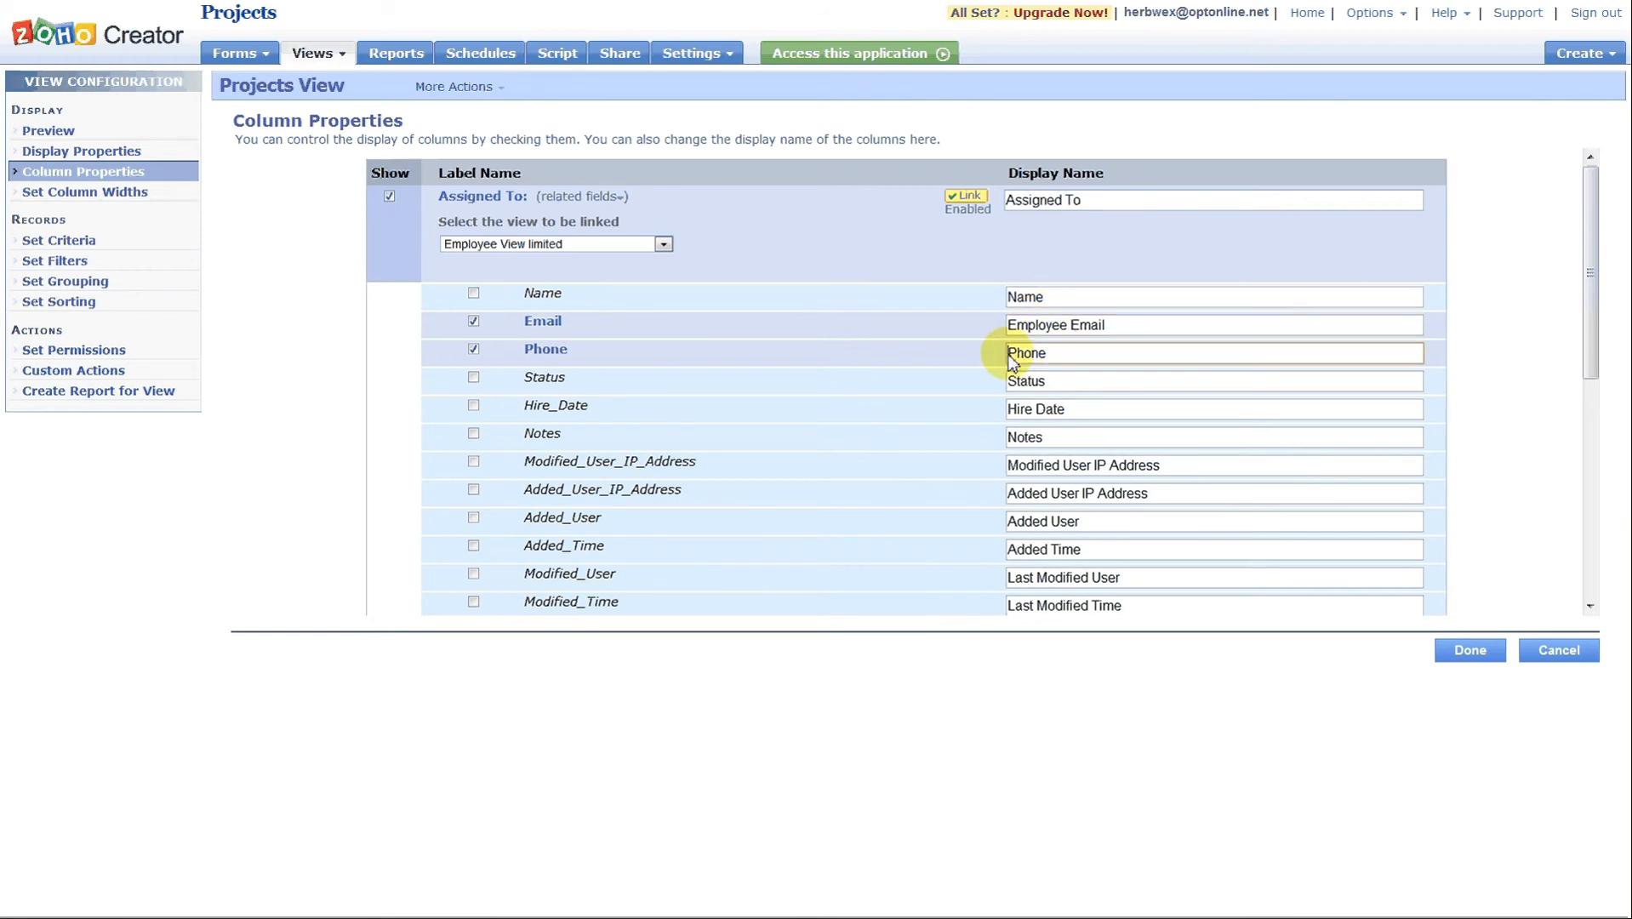
{"action": "type", "text": "Employee"}
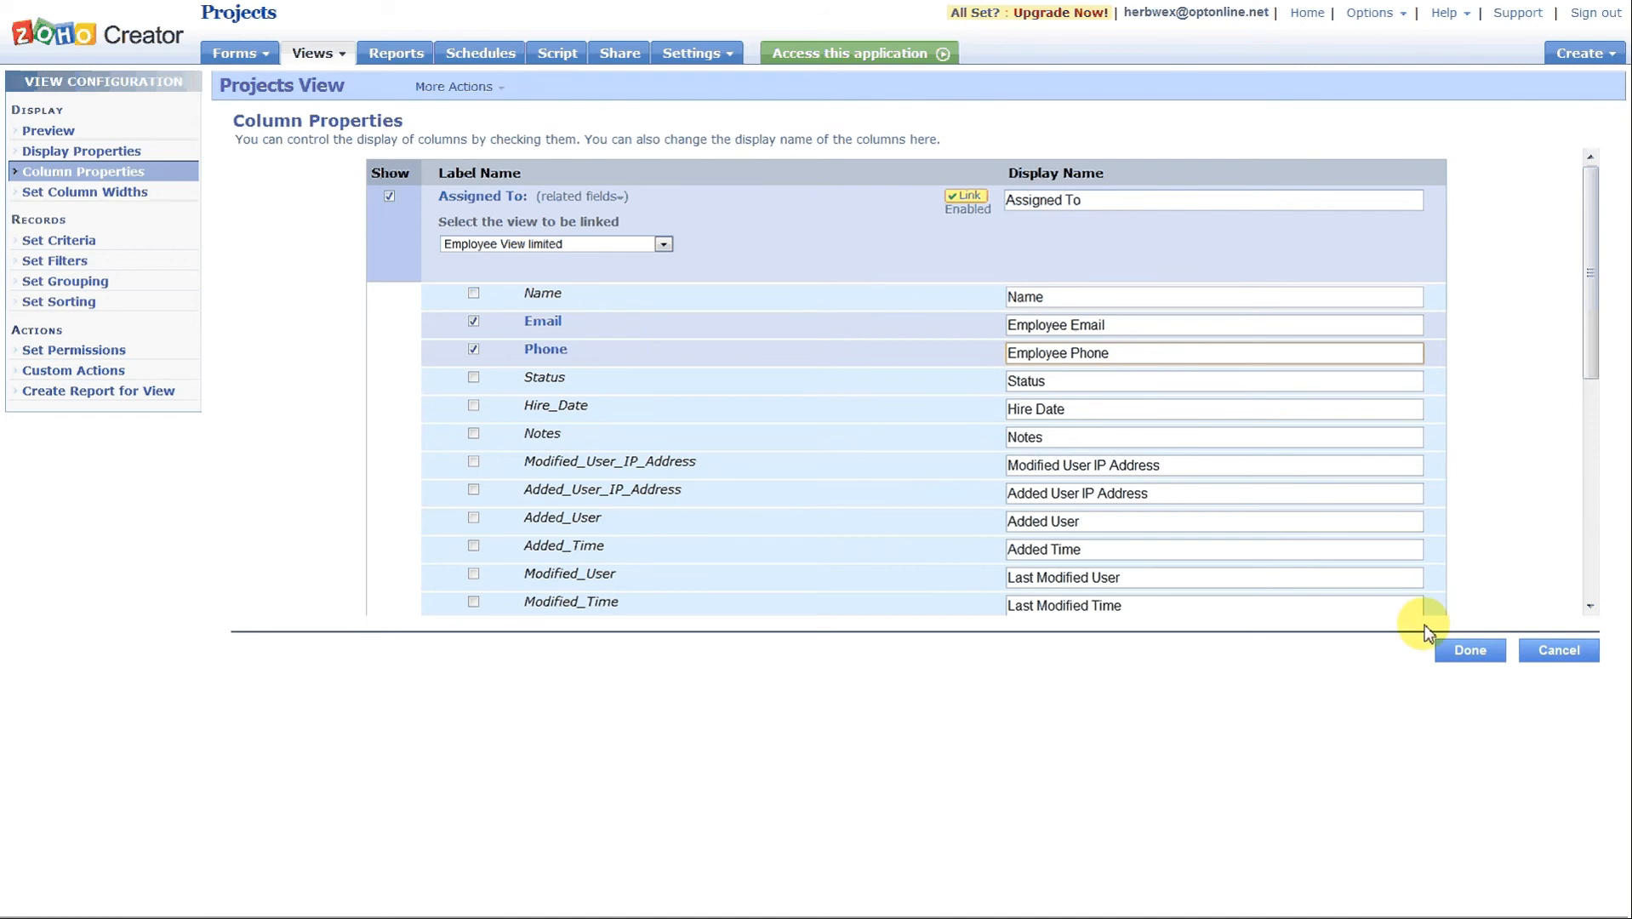
{"action": "left_click", "coordinate": [1462, 655]}
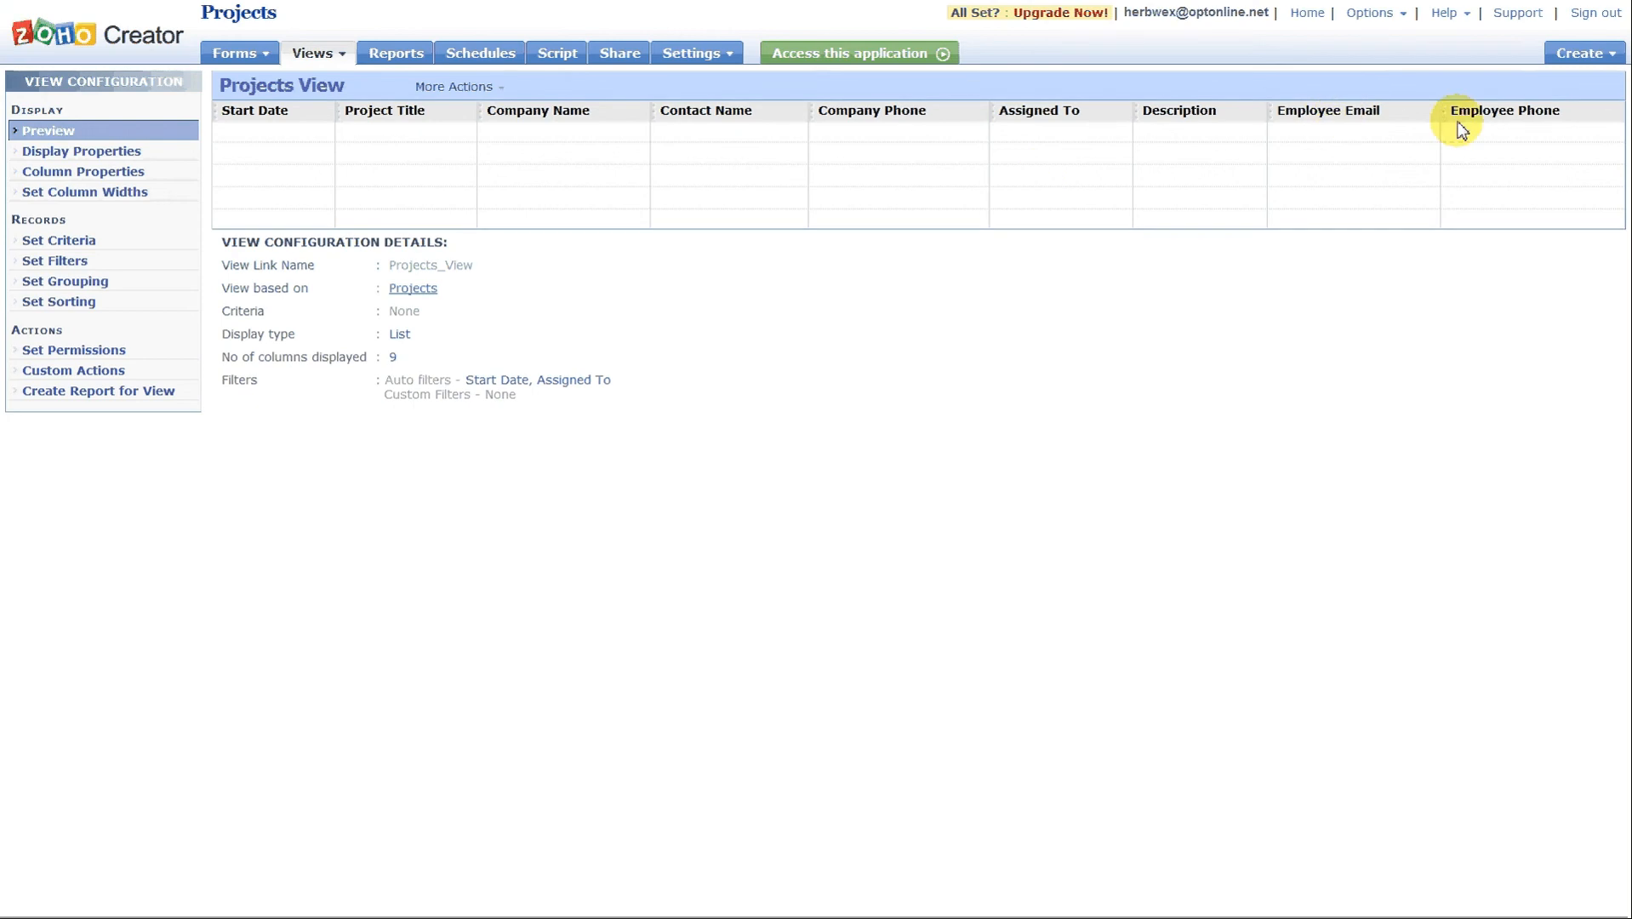
Move the Description column before Assigned To and check the Project 10 employee link in the live application.
{"action": "left_click_drag", "start_coordinate": [1200, 119], "coordinate": [1036, 119]}
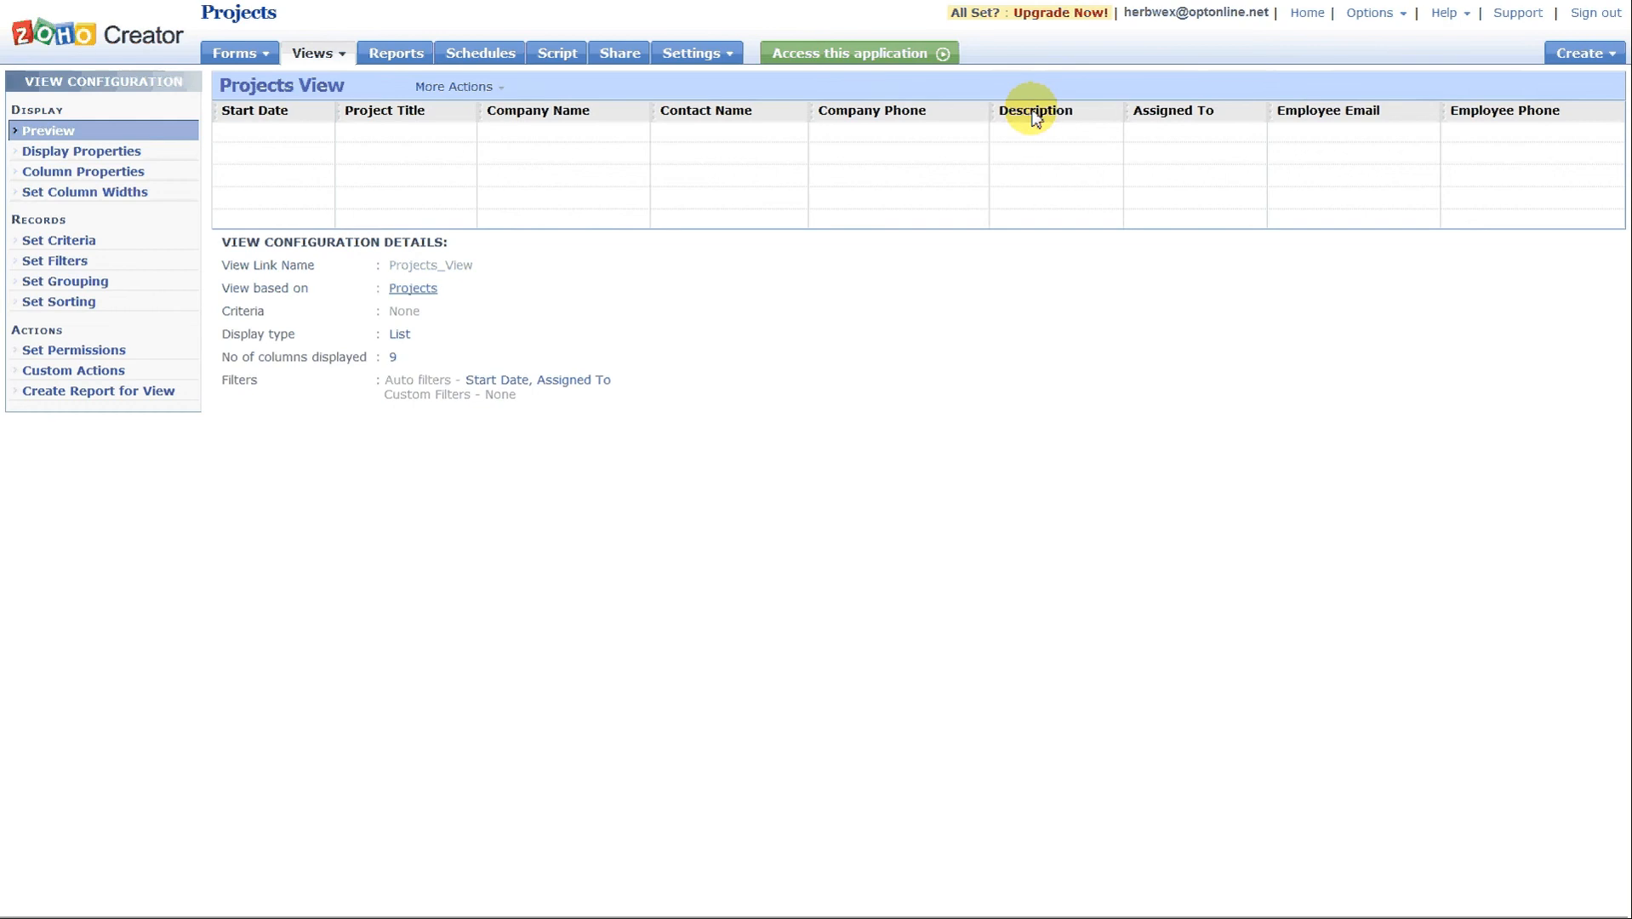
{"action": "left_click", "coordinate": [862, 60]}
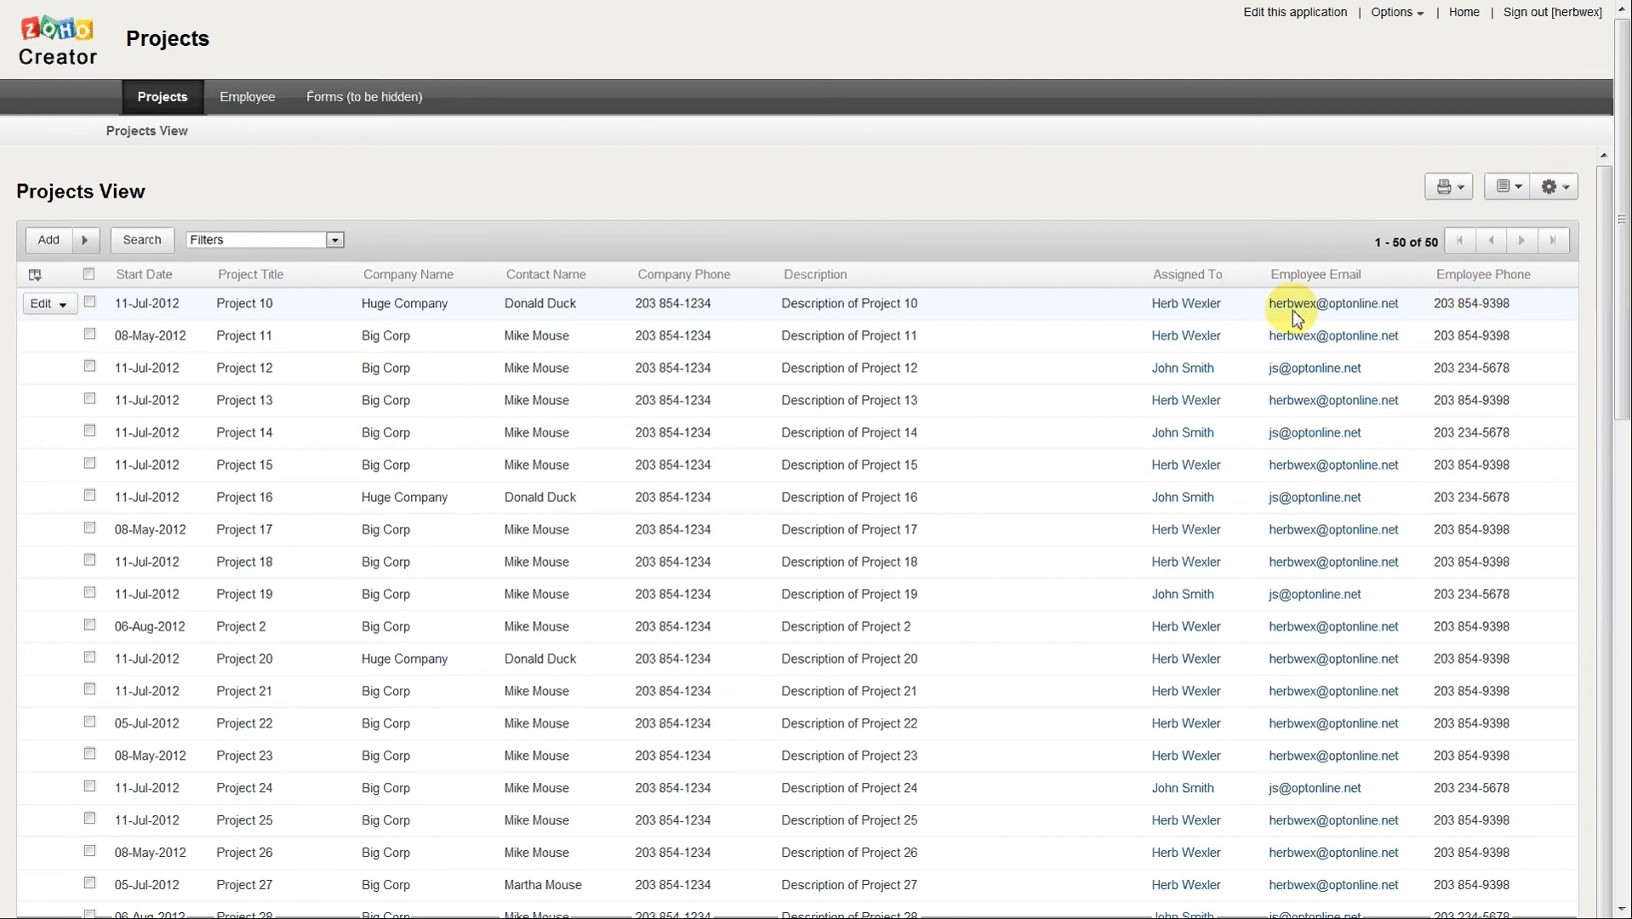
{"action": "left_click", "coordinate": [1186, 305]}
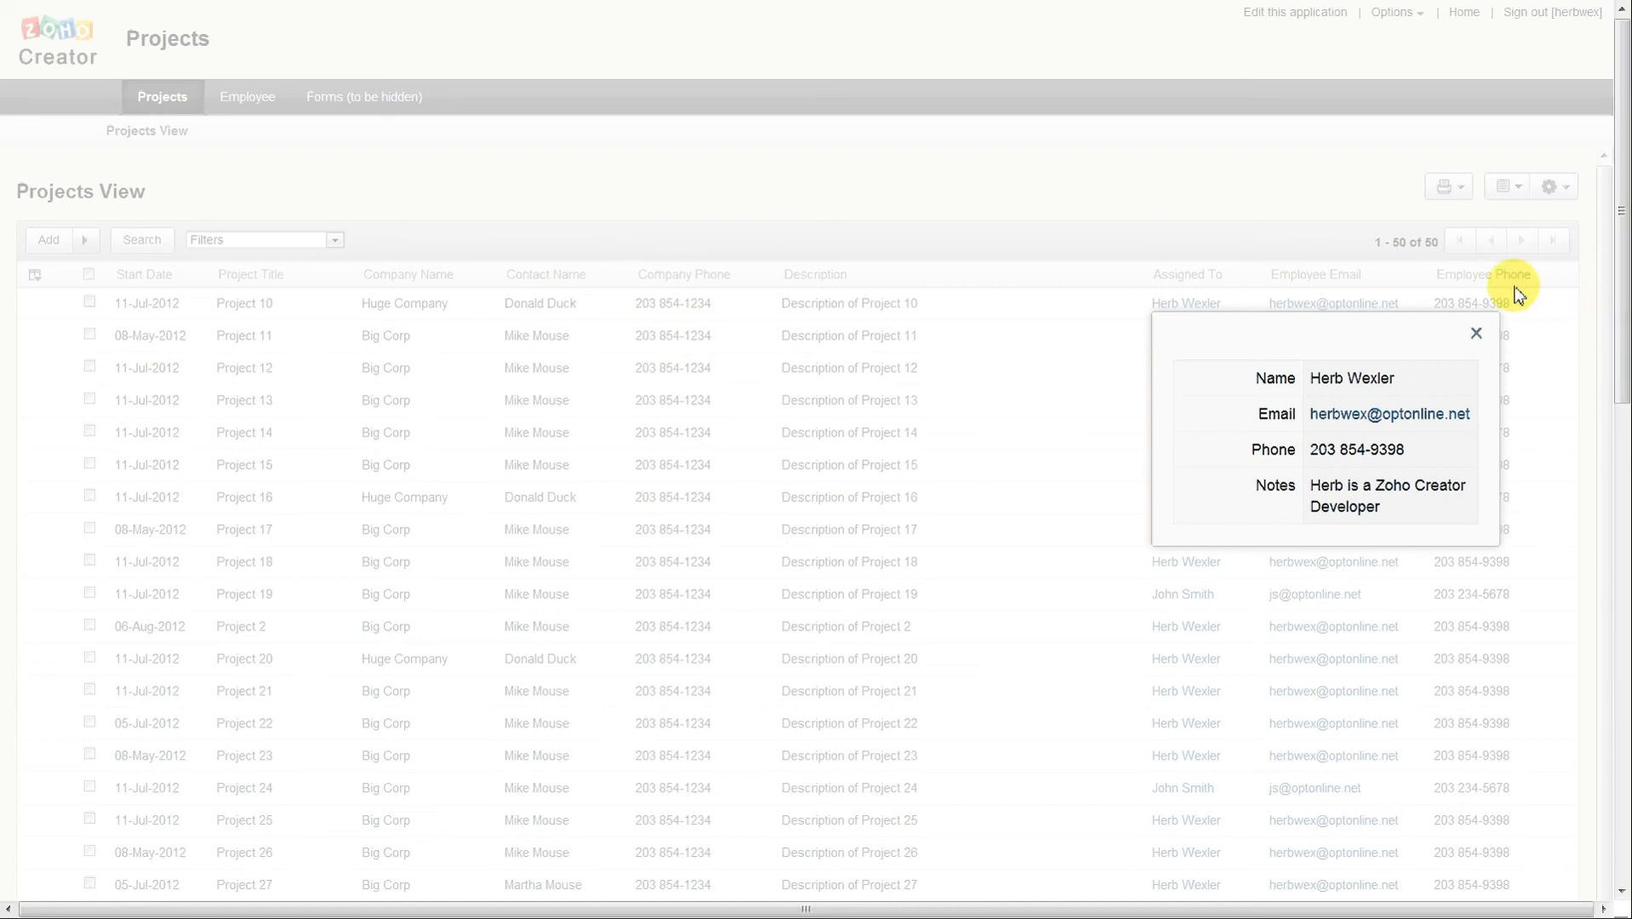
{"action": "left_click", "coordinate": [1476, 332]}
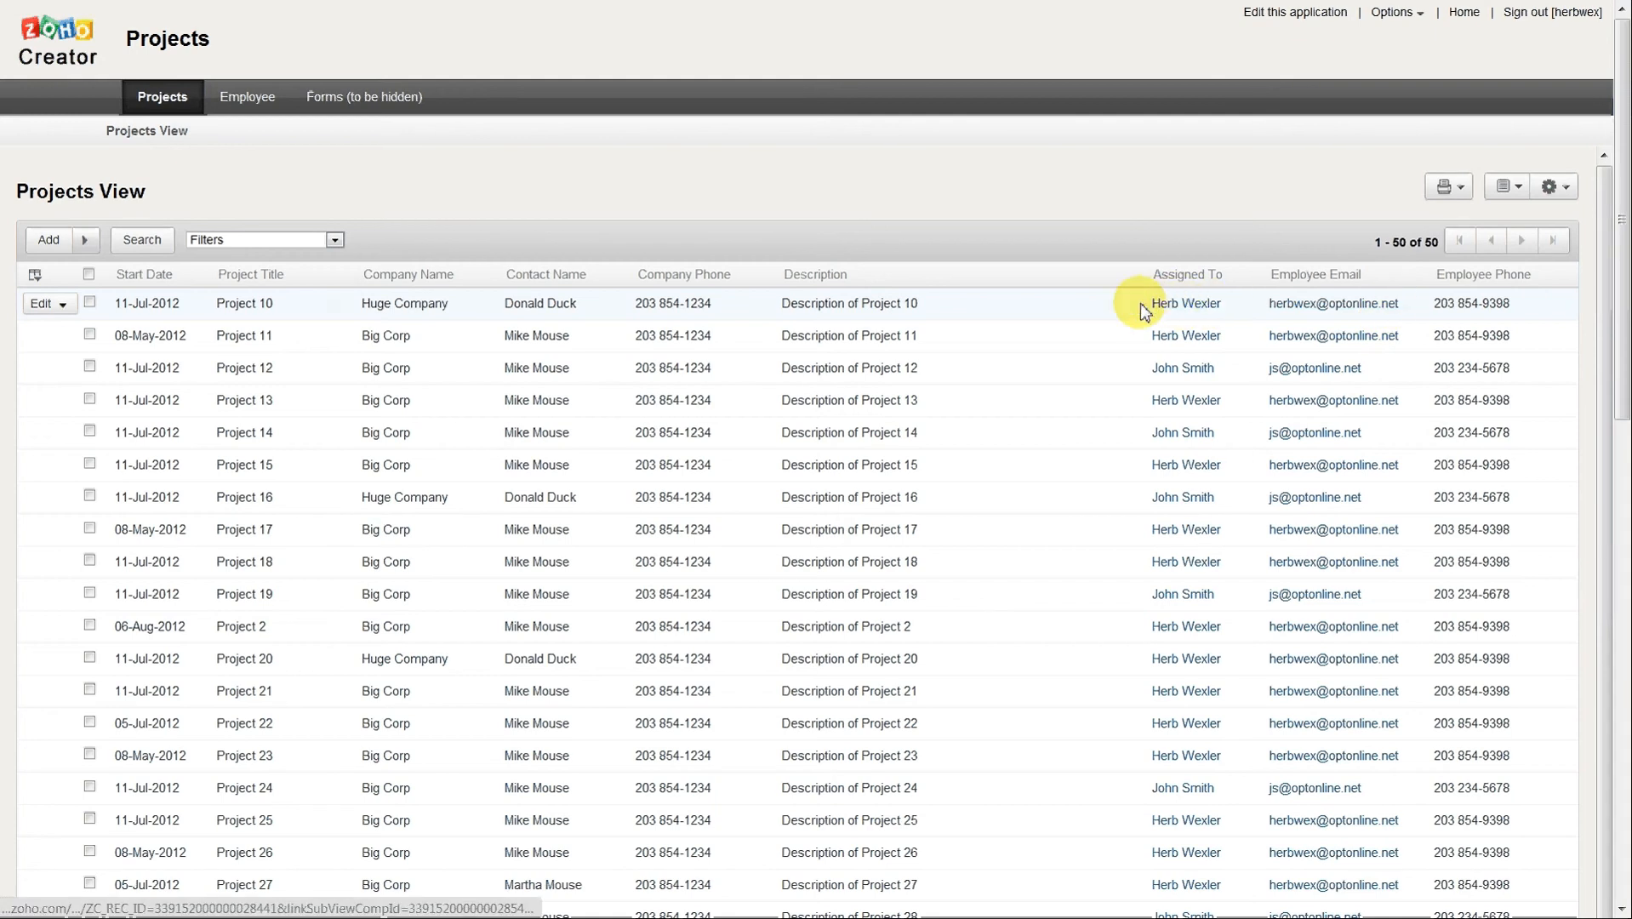
Return to editing the application, try a Projects View criterion of Start Date in the Last 30 Days, and discard it.
{"action": "left_click", "coordinate": [1271, 22]}
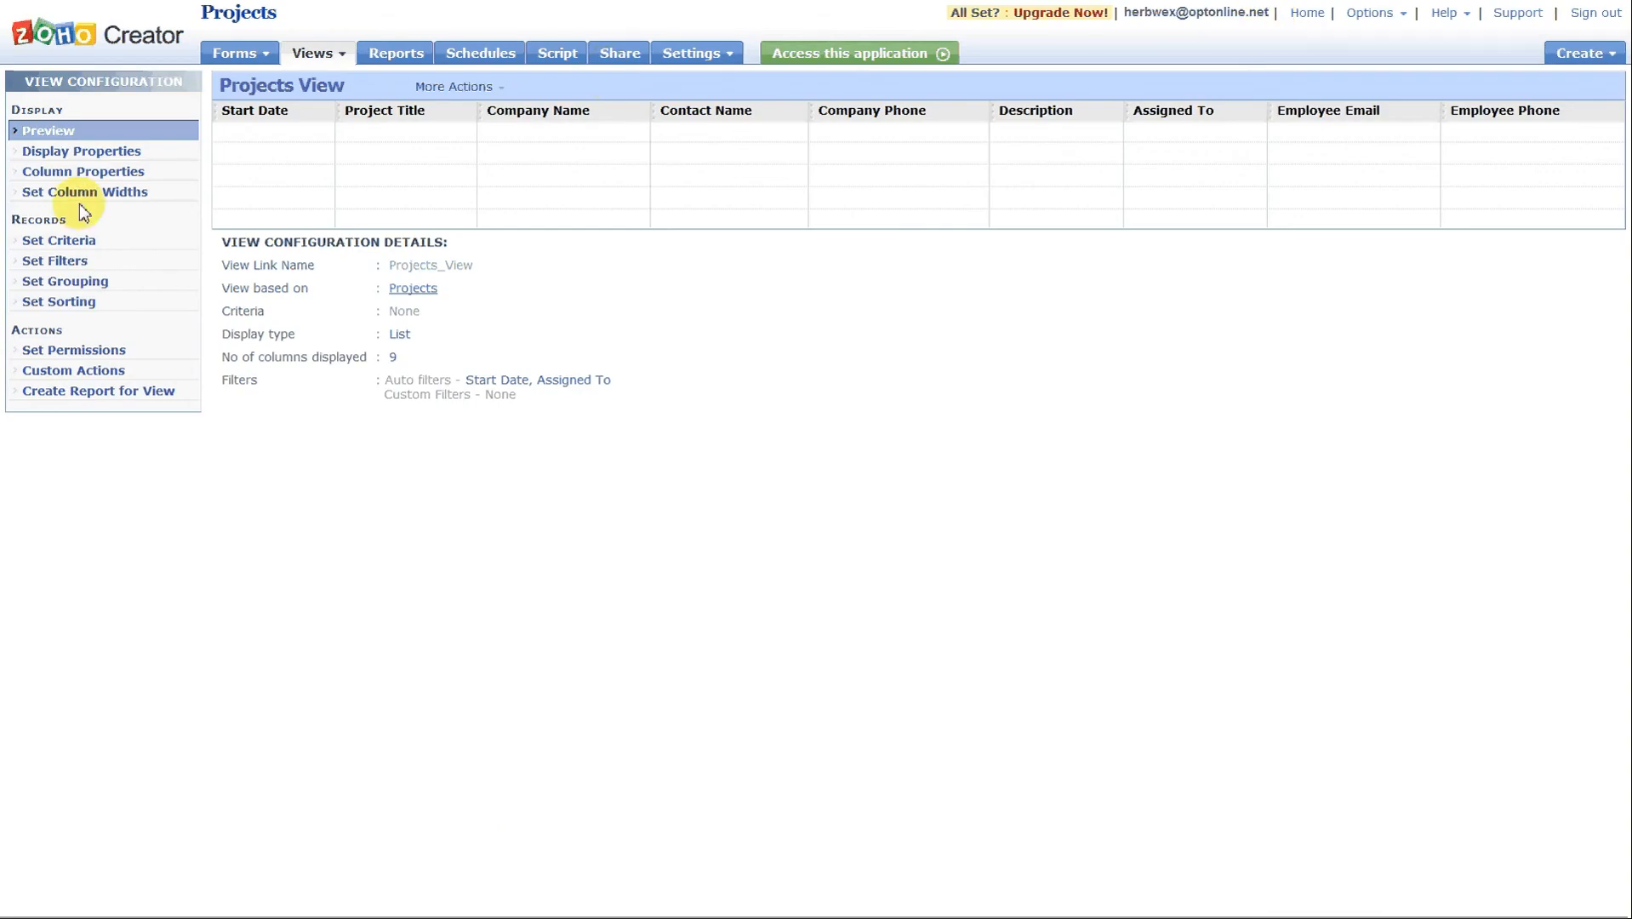
{"action": "left_click", "coordinate": [71, 234]}
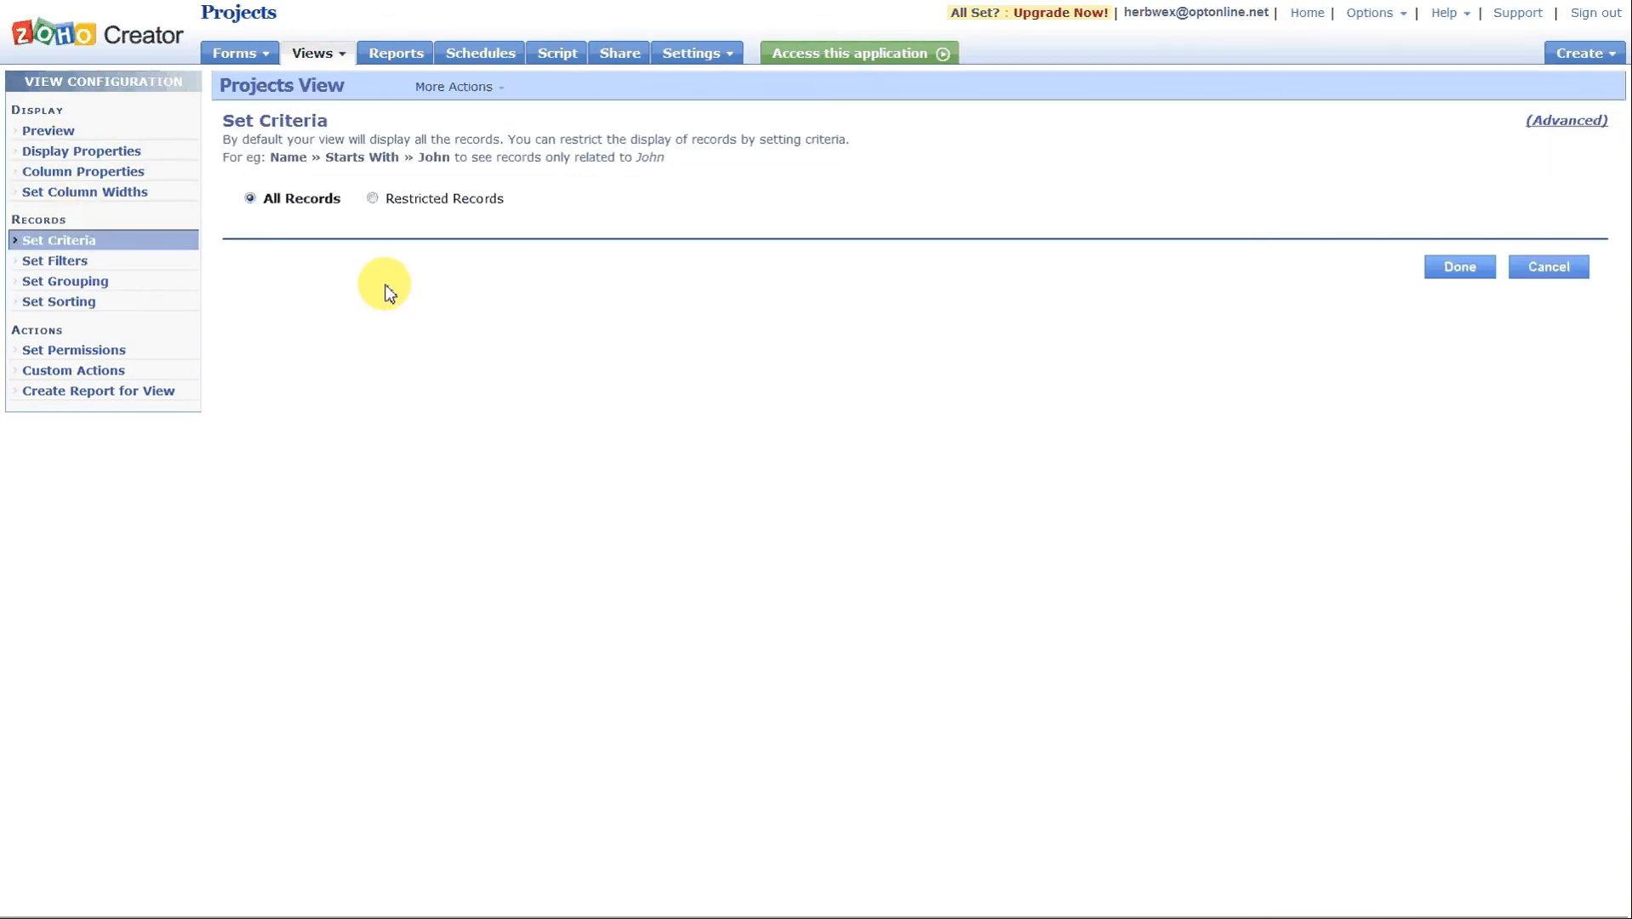
{"action": "left_click", "coordinate": [373, 199]}
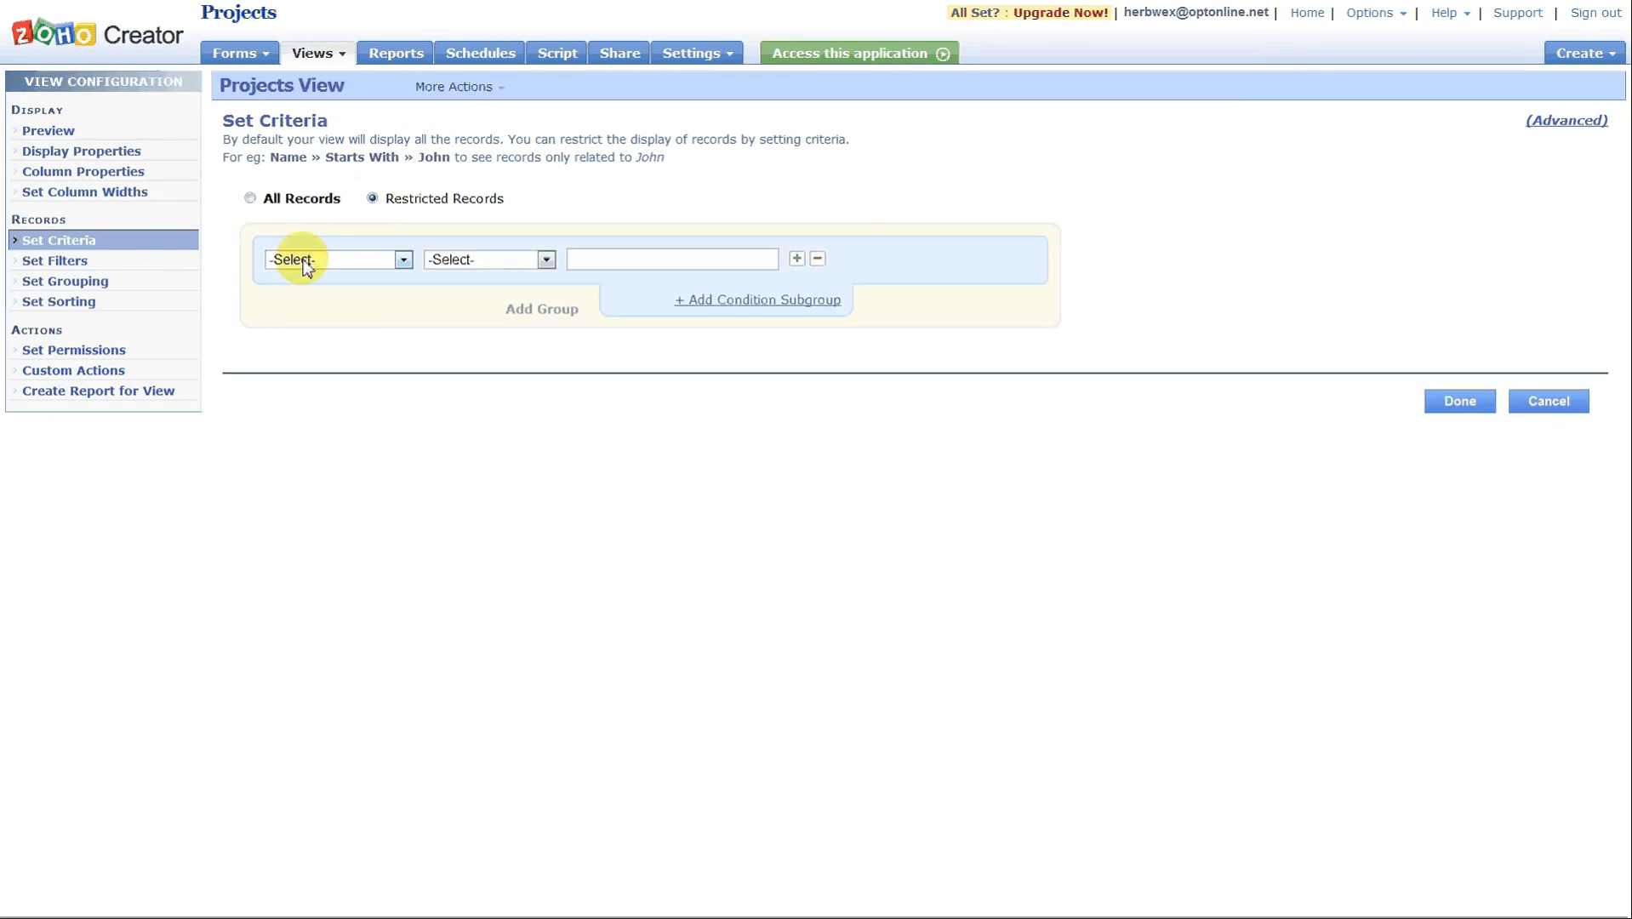
{"action": "left_click", "coordinate": [403, 261]}
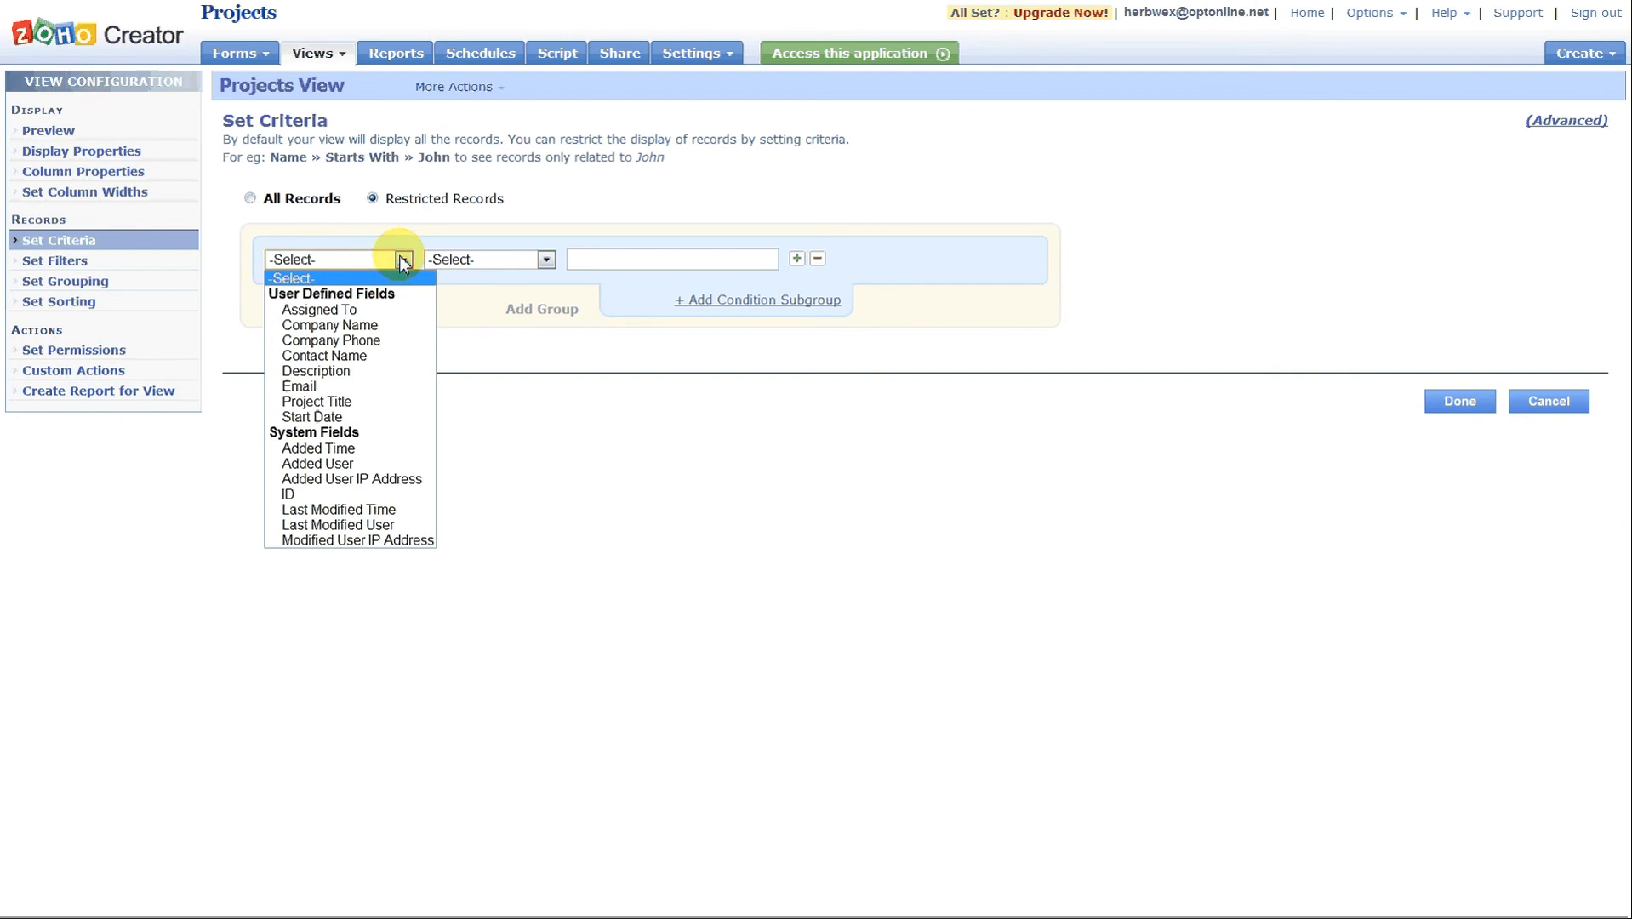
{"action": "left_click", "coordinate": [334, 420]}
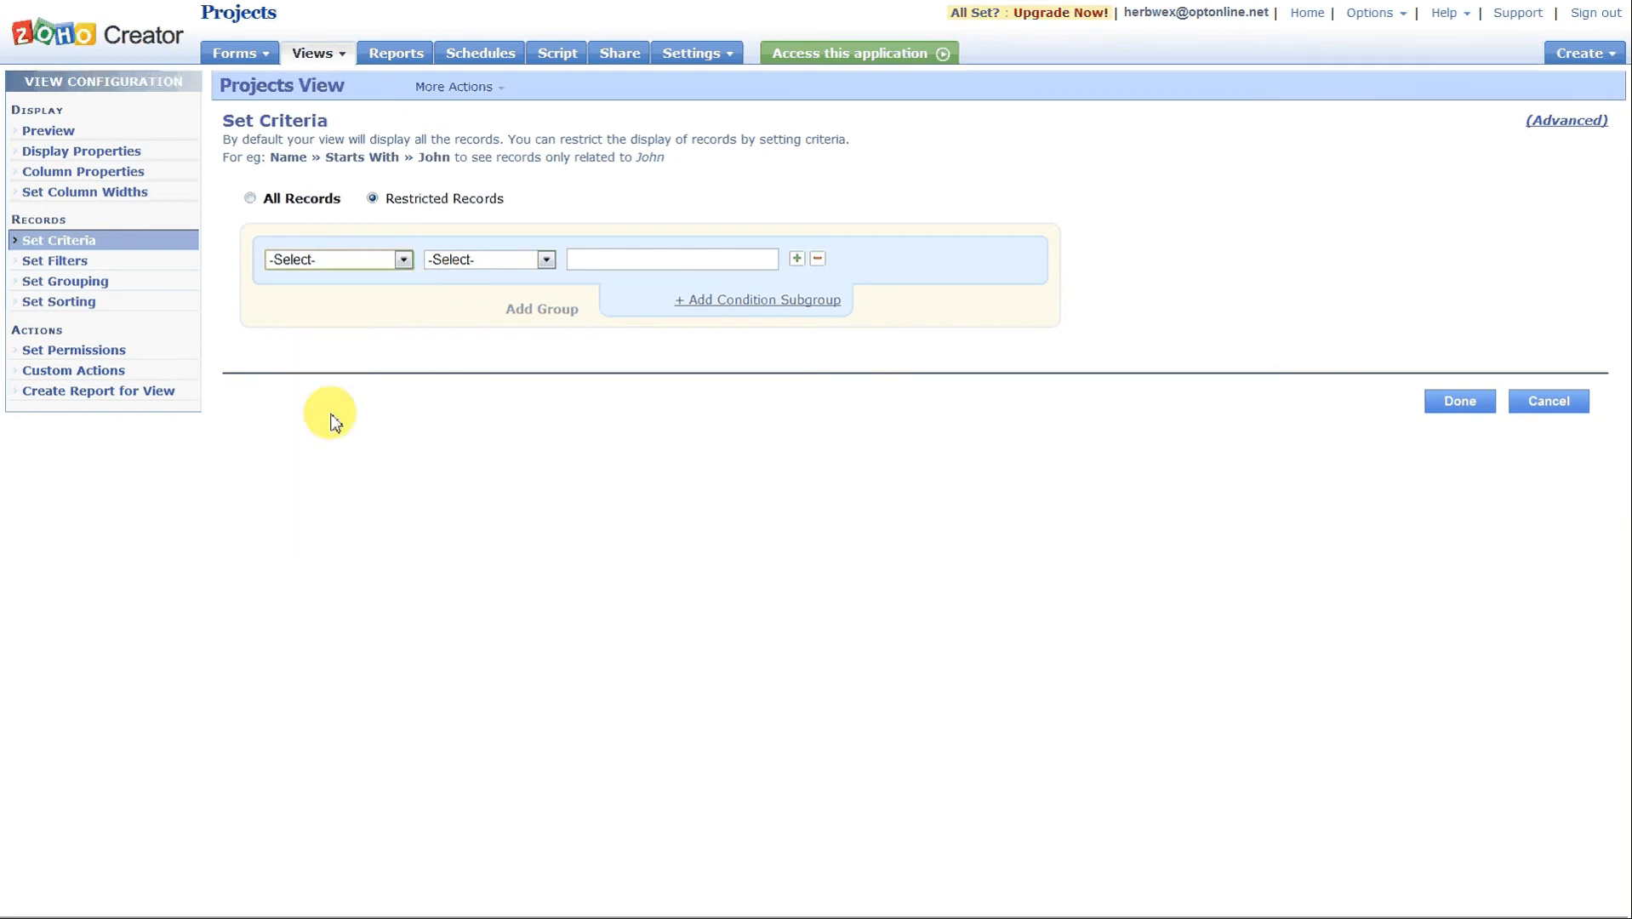
{"action": "left_click", "coordinate": [546, 259]}
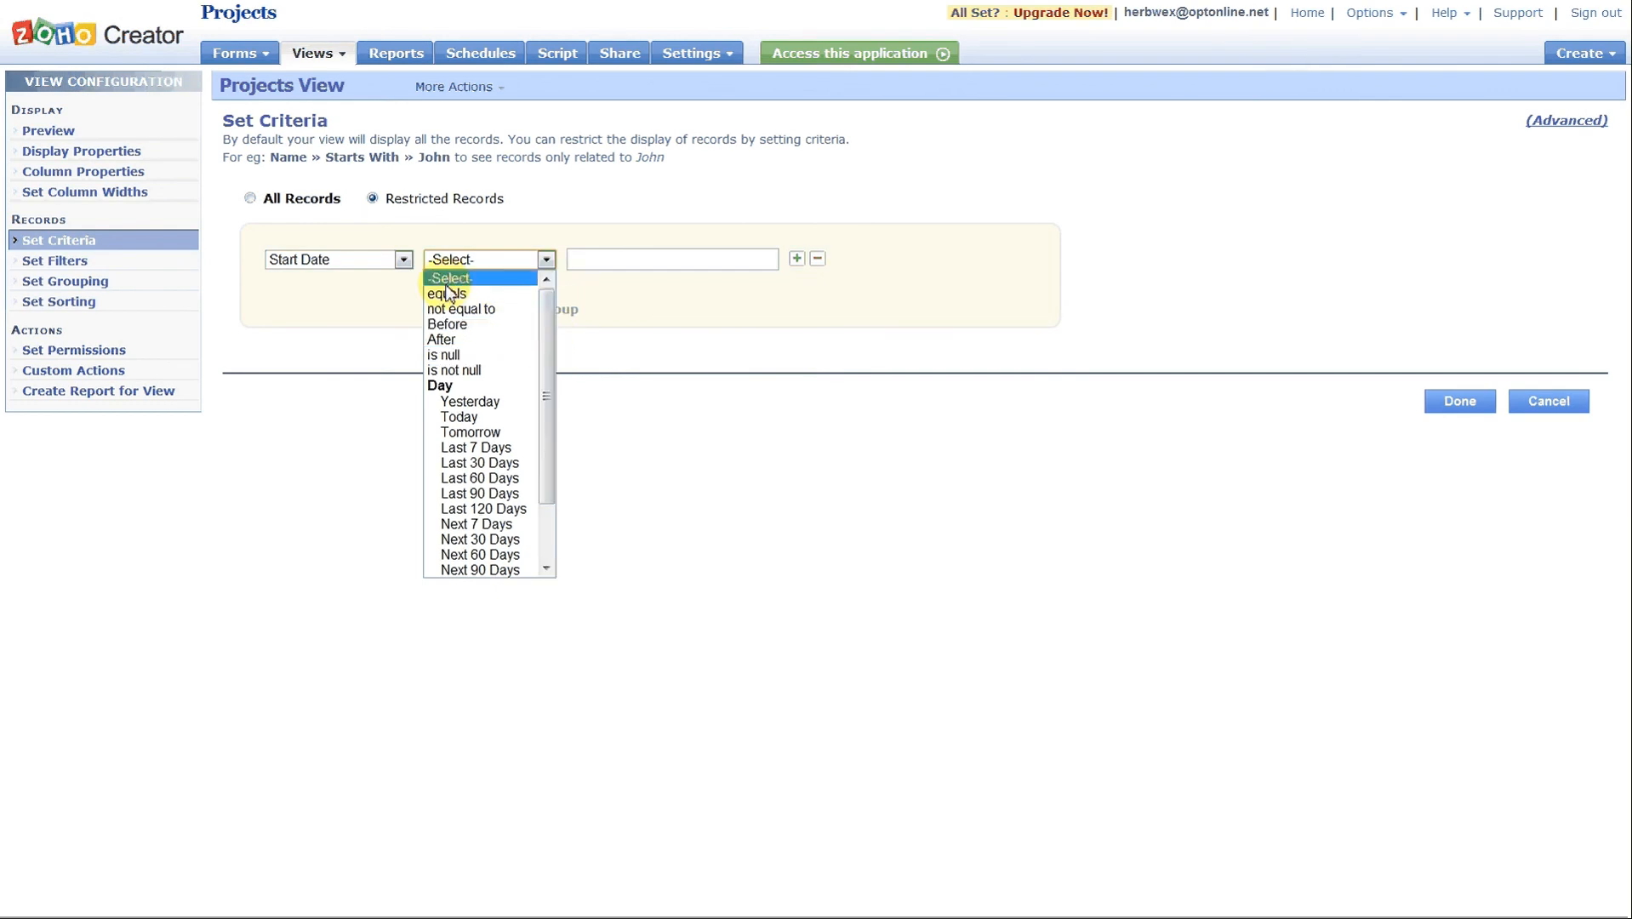
{"action": "left_click", "coordinate": [482, 325]}
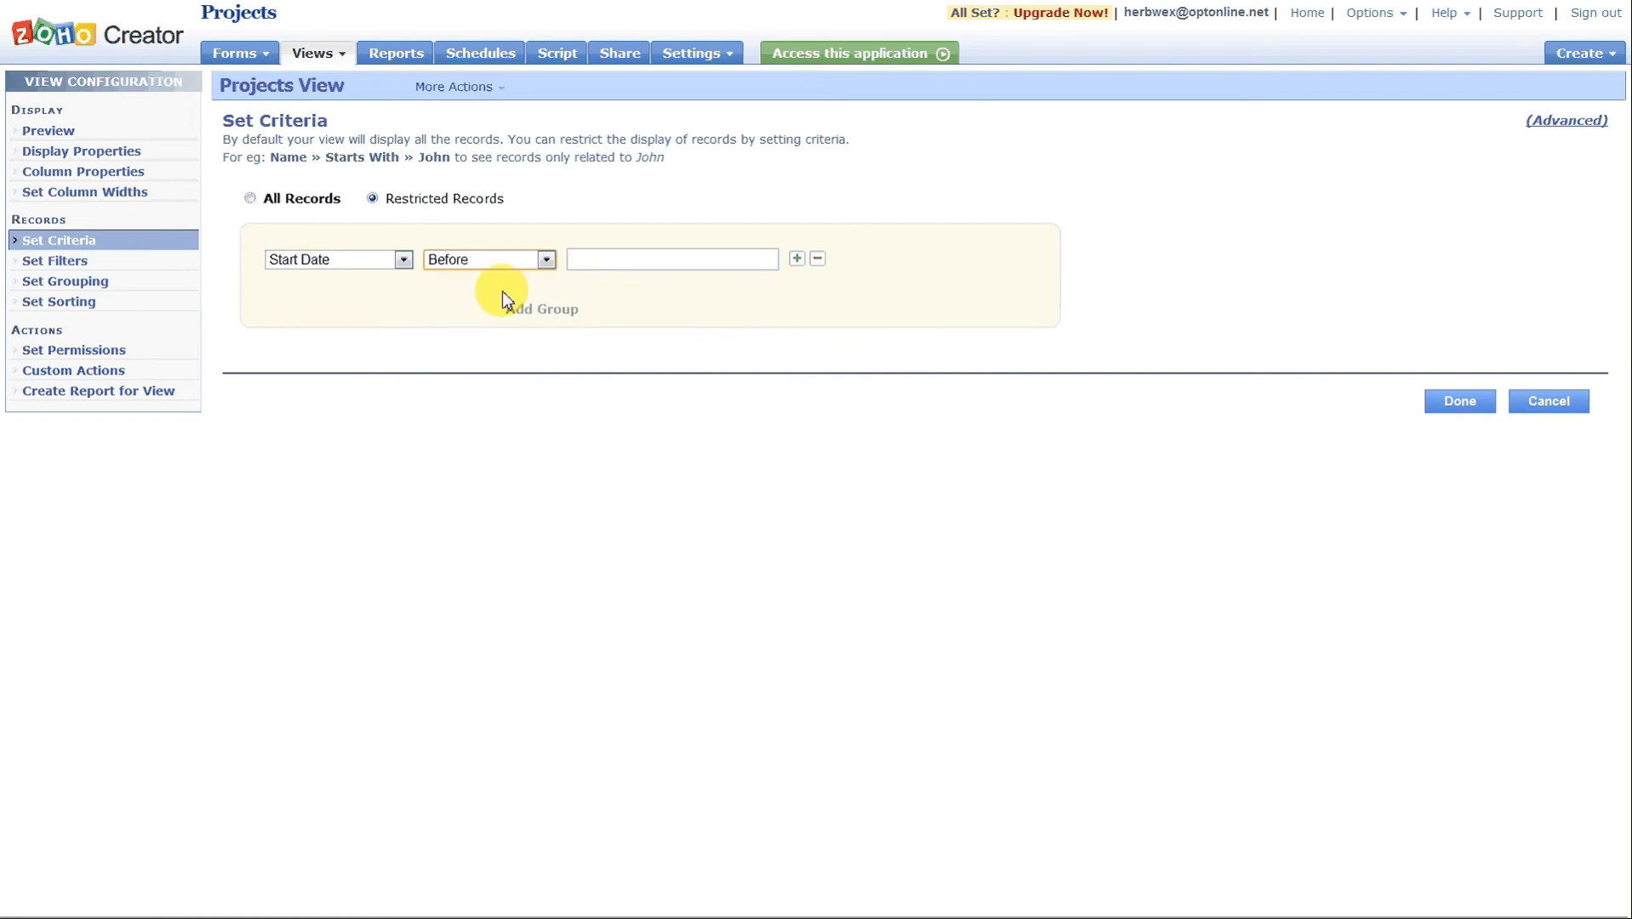
{"action": "left_click", "coordinate": [545, 259]}
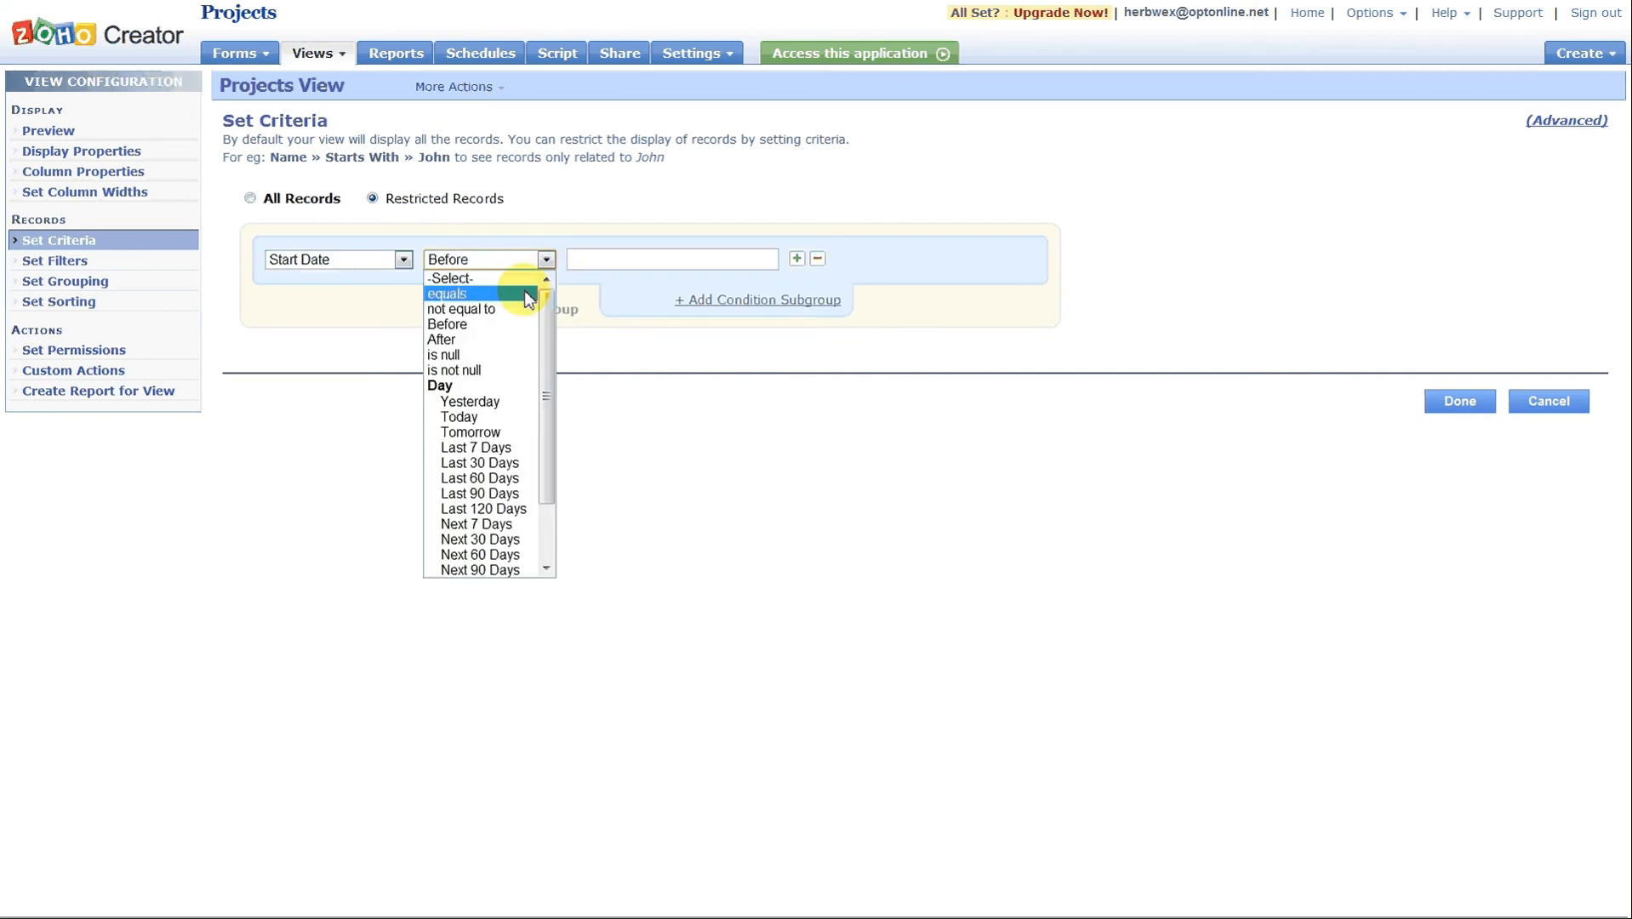
{"action": "left_click", "coordinate": [490, 465]}
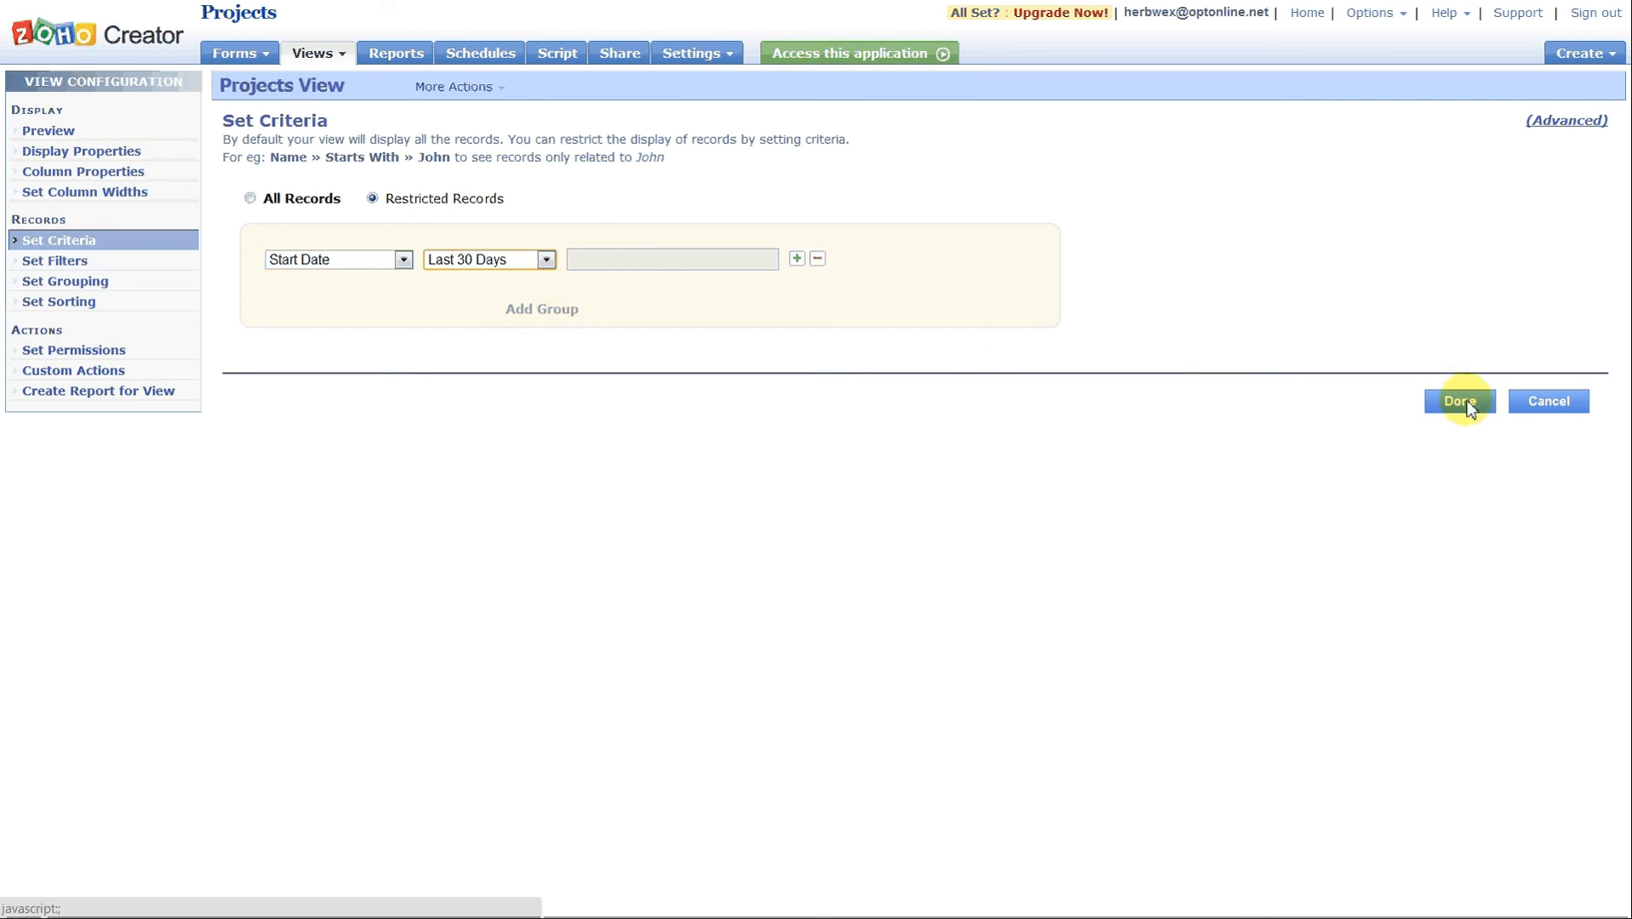
{"action": "left_click", "coordinate": [1531, 402]}
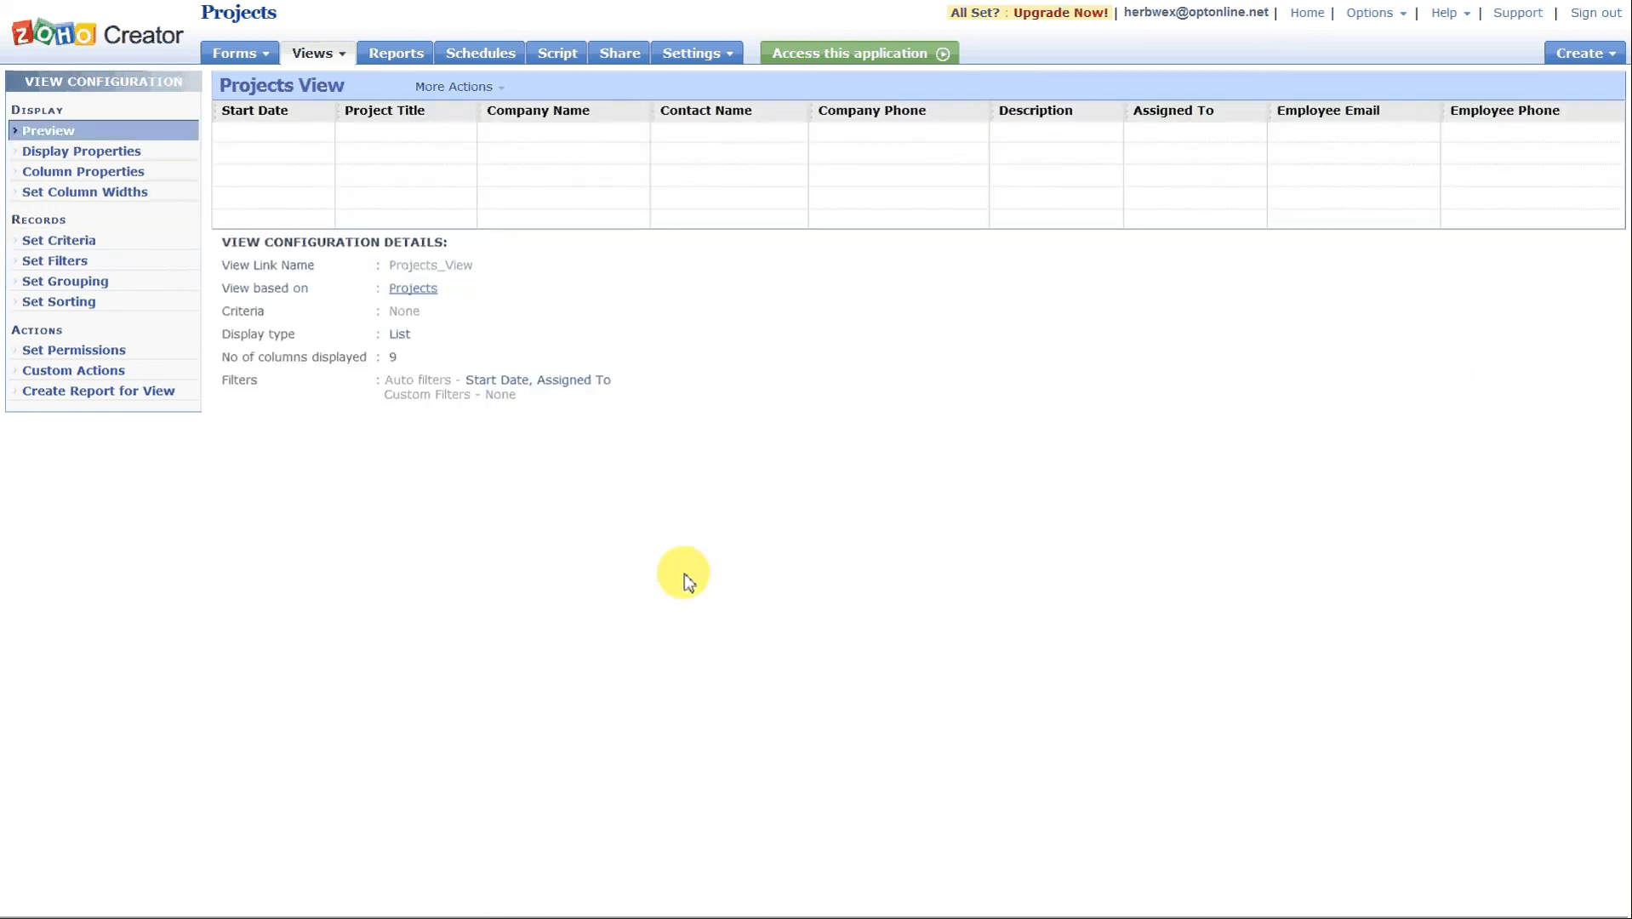
Review the Projects View filter settings and filter the records in the live application by the Jul - 2012 start date.
{"action": "left_click", "coordinate": [59, 265]}
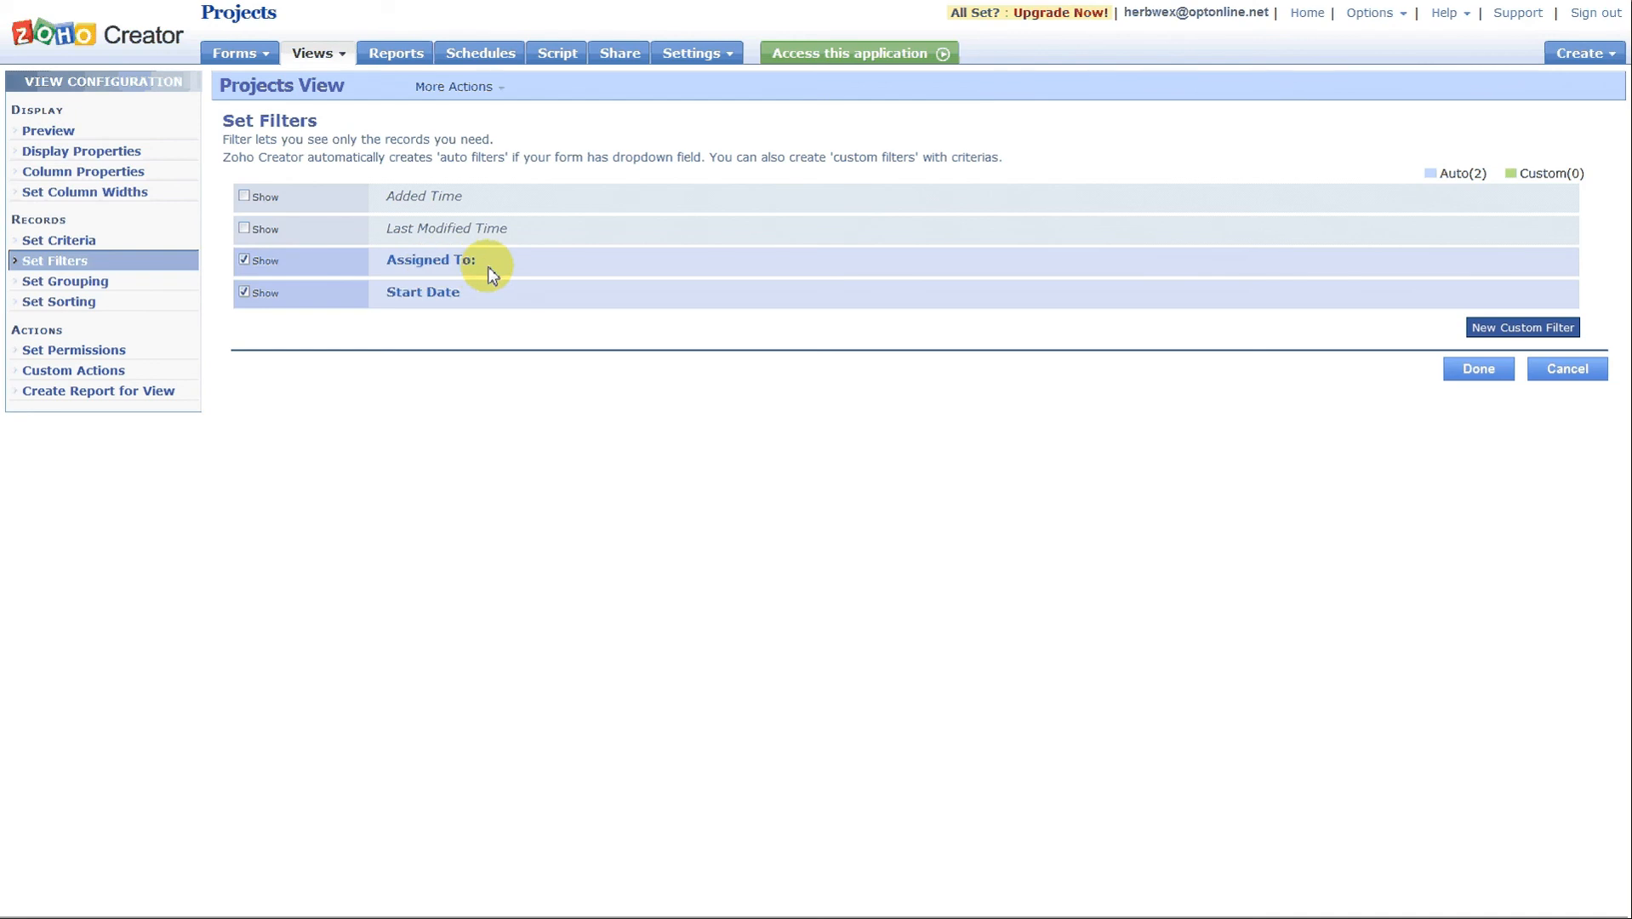
{"action": "left_click", "coordinate": [802, 53]}
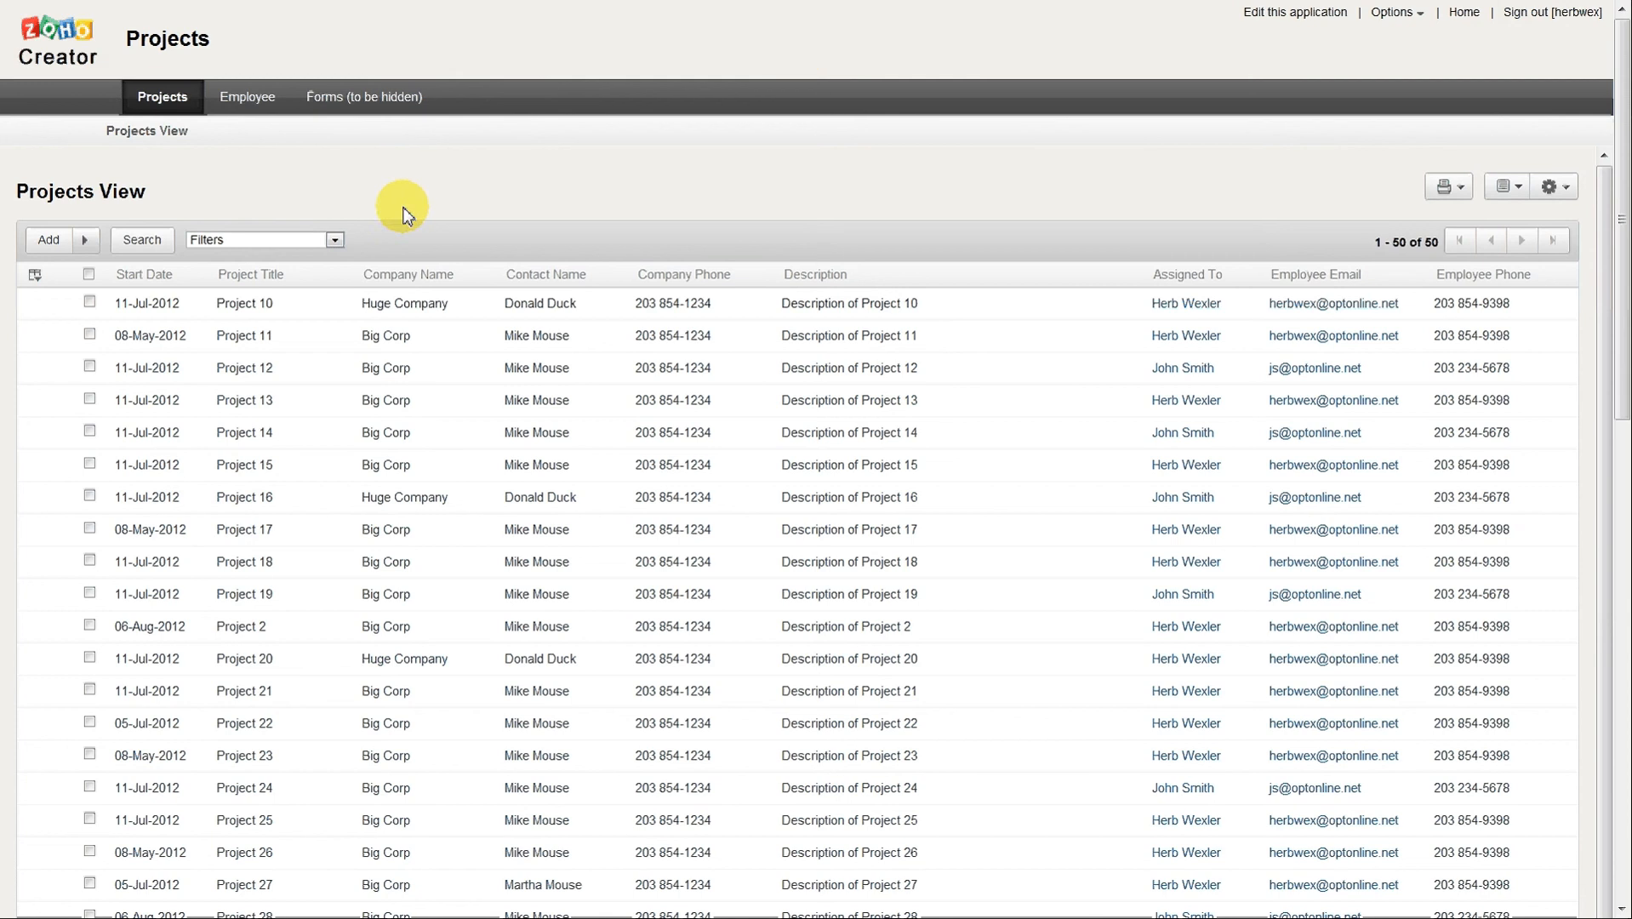
{"action": "left_click", "coordinate": [335, 242]}
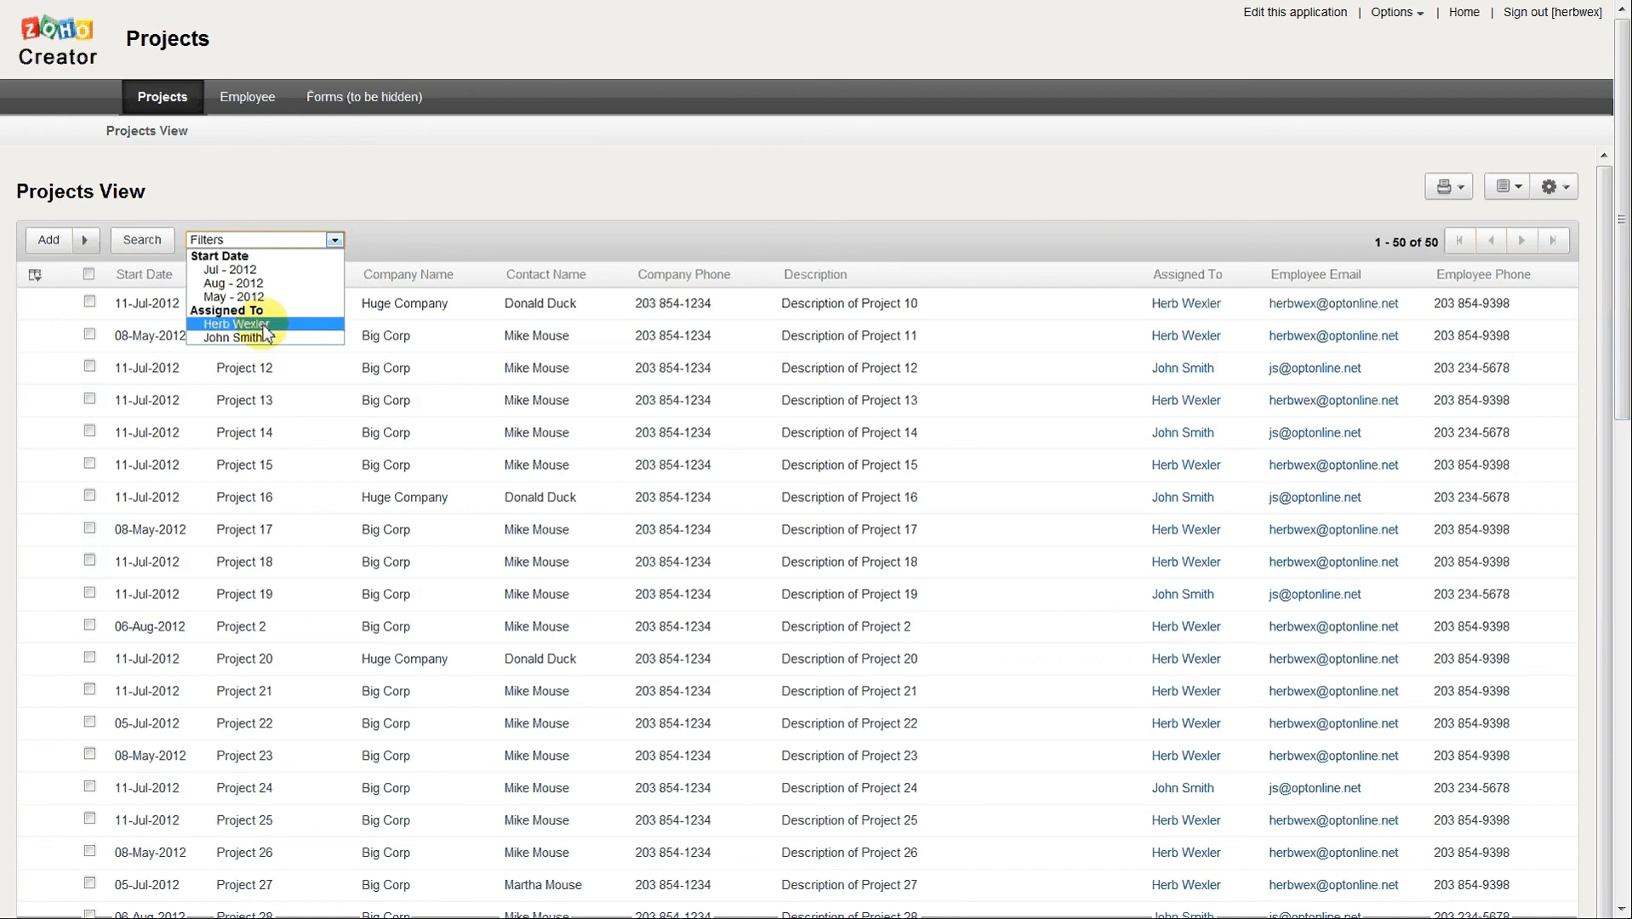
{"action": "left_click", "coordinate": [273, 270]}
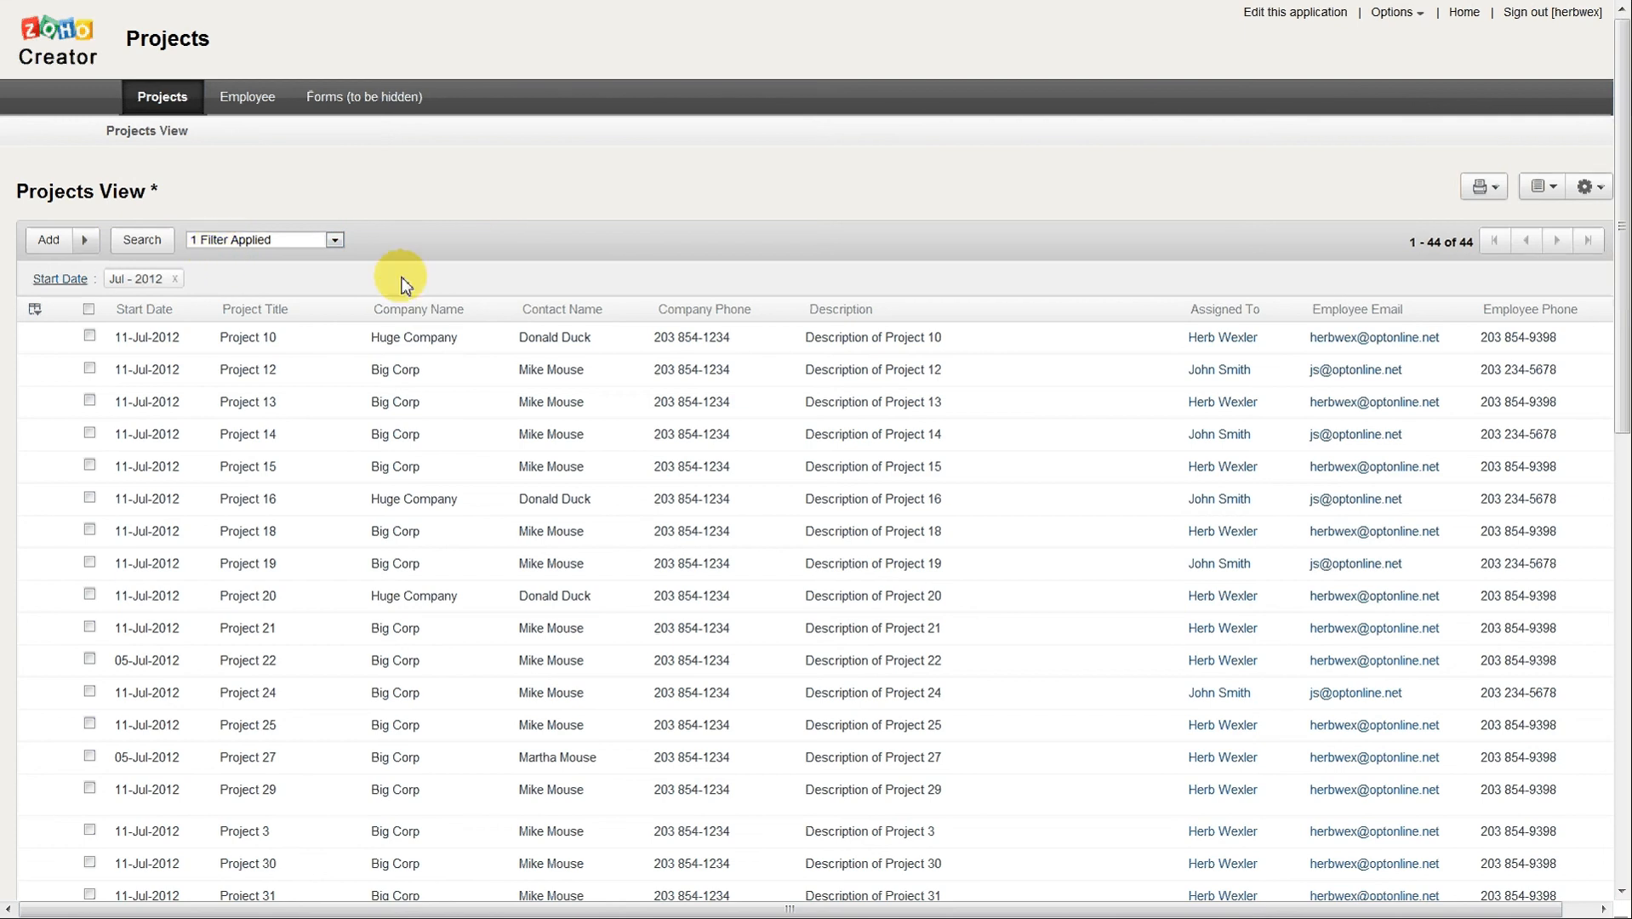
{"action": "mouse_move", "coordinate": [189, 324]}
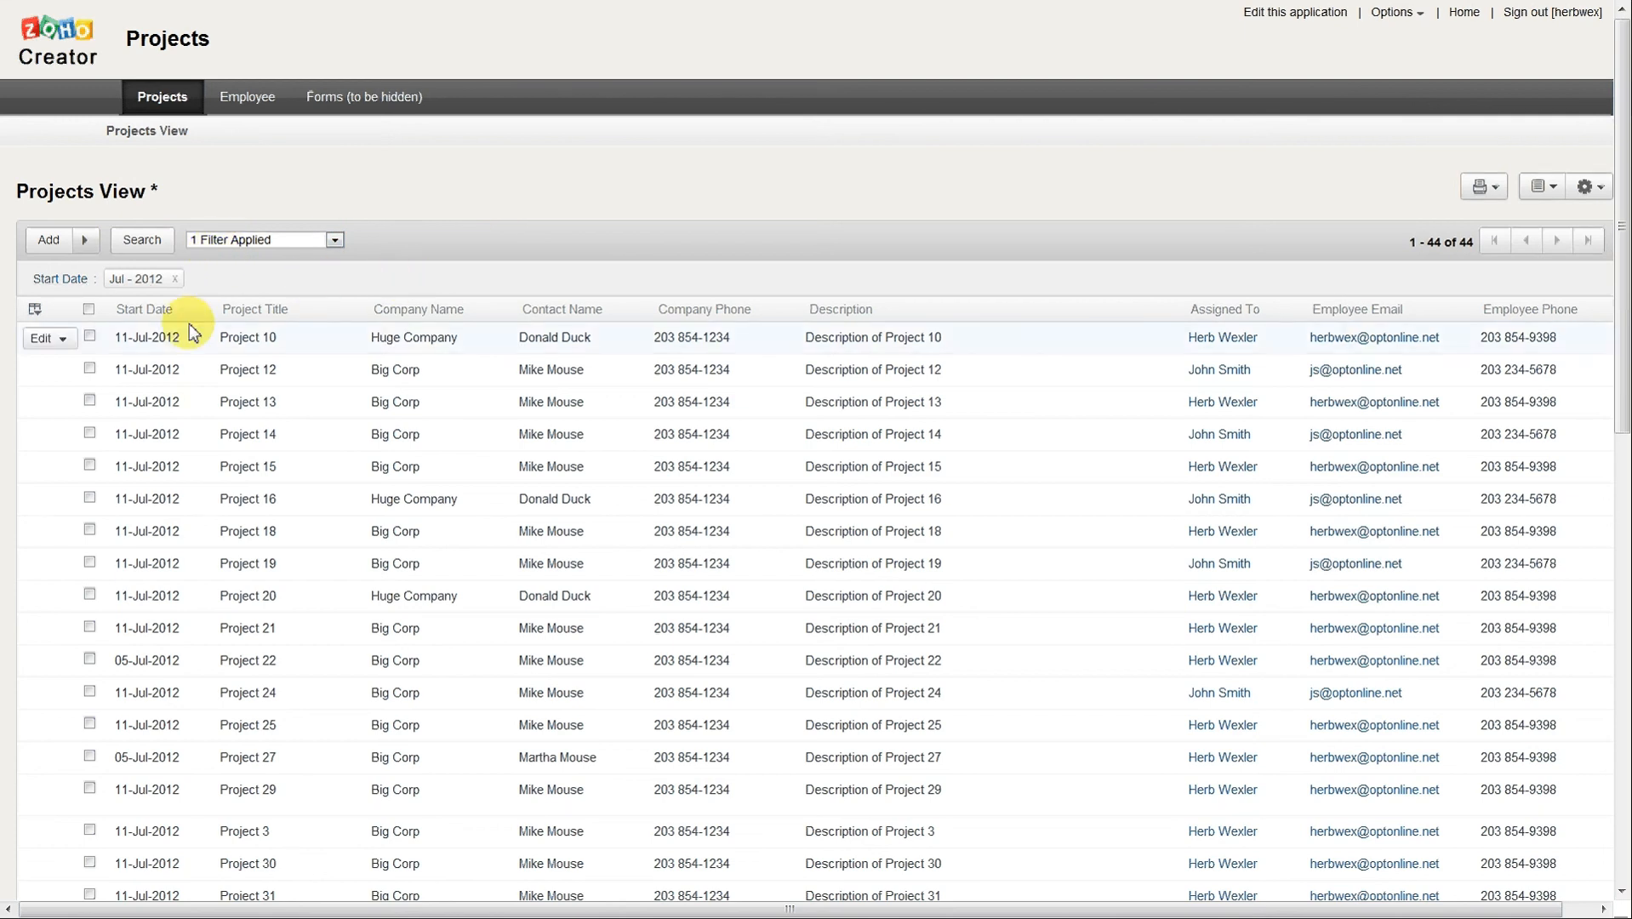
{"action": "scroll", "coordinate": [339, 313], "scroll_direction": "down", "scroll_amount": 1}
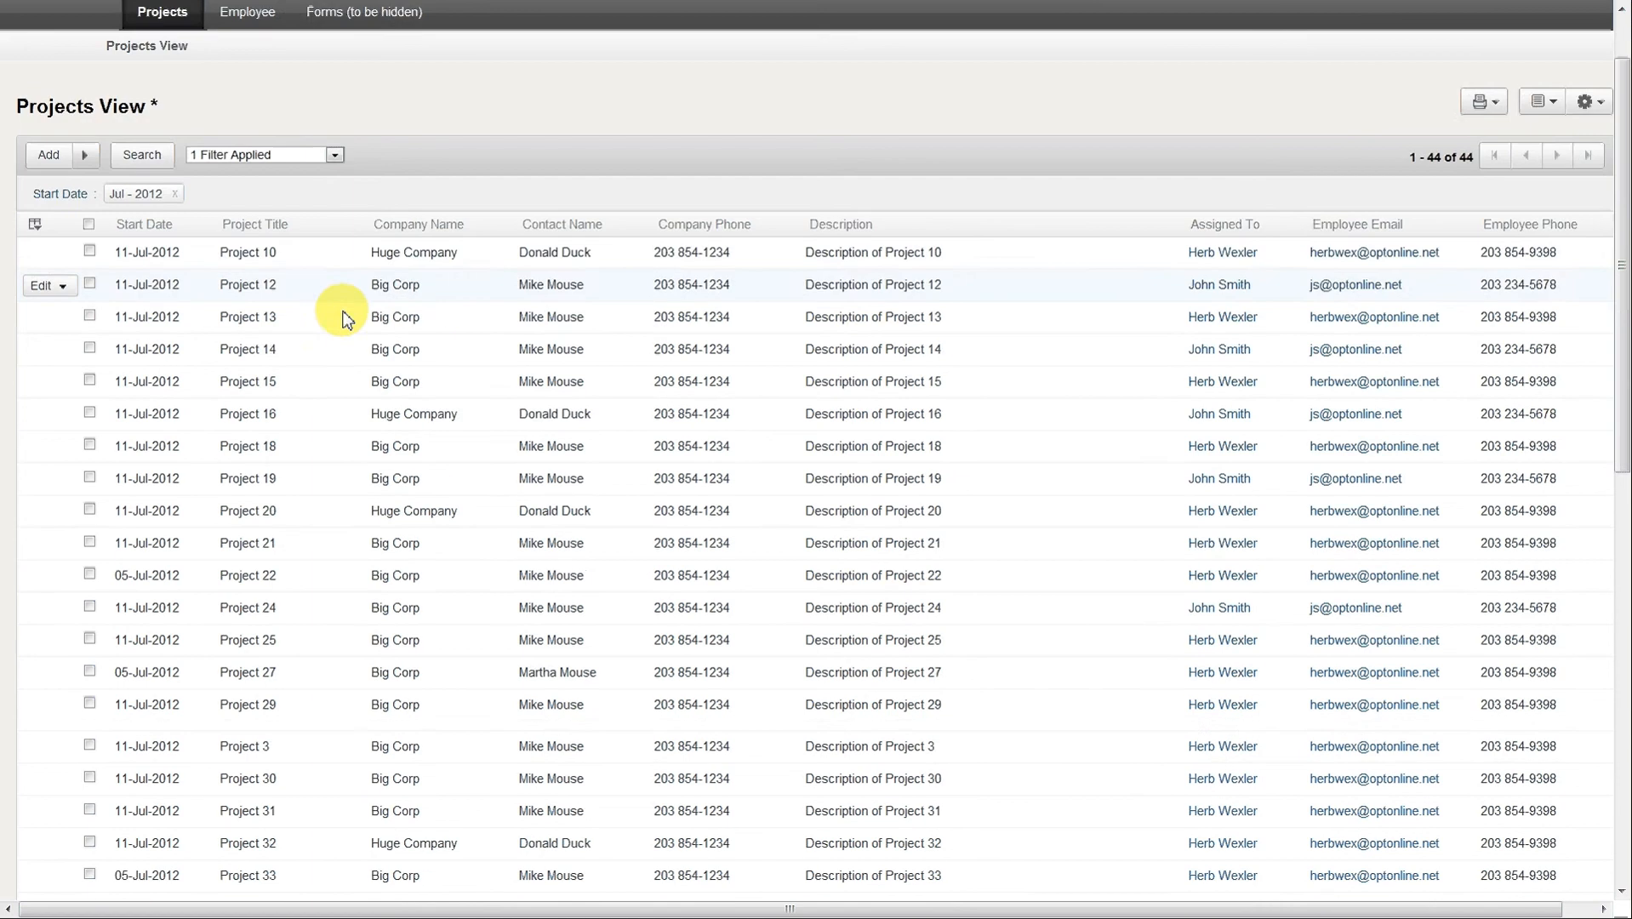
{"action": "scroll", "coordinate": [338, 313], "scroll_direction": "down", "scroll_amount": 8}
{"action": "scroll", "coordinate": [347, 362], "scroll_direction": "up", "scroll_amount": 2}
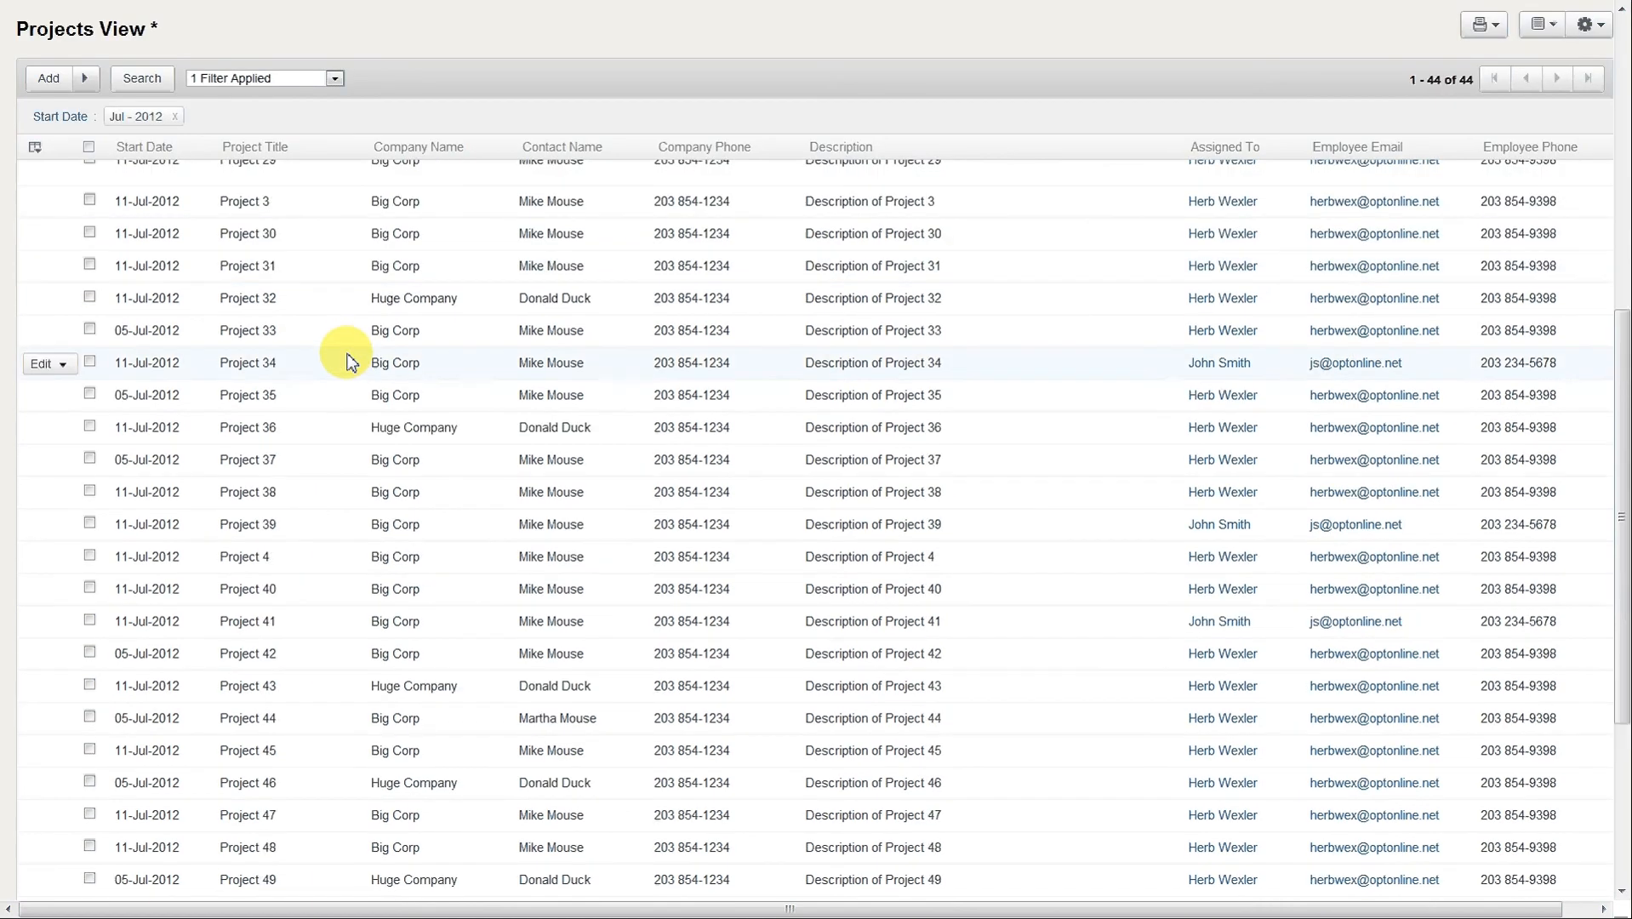
{"action": "scroll", "coordinate": [347, 361], "scroll_direction": "up", "scroll_amount": 8}
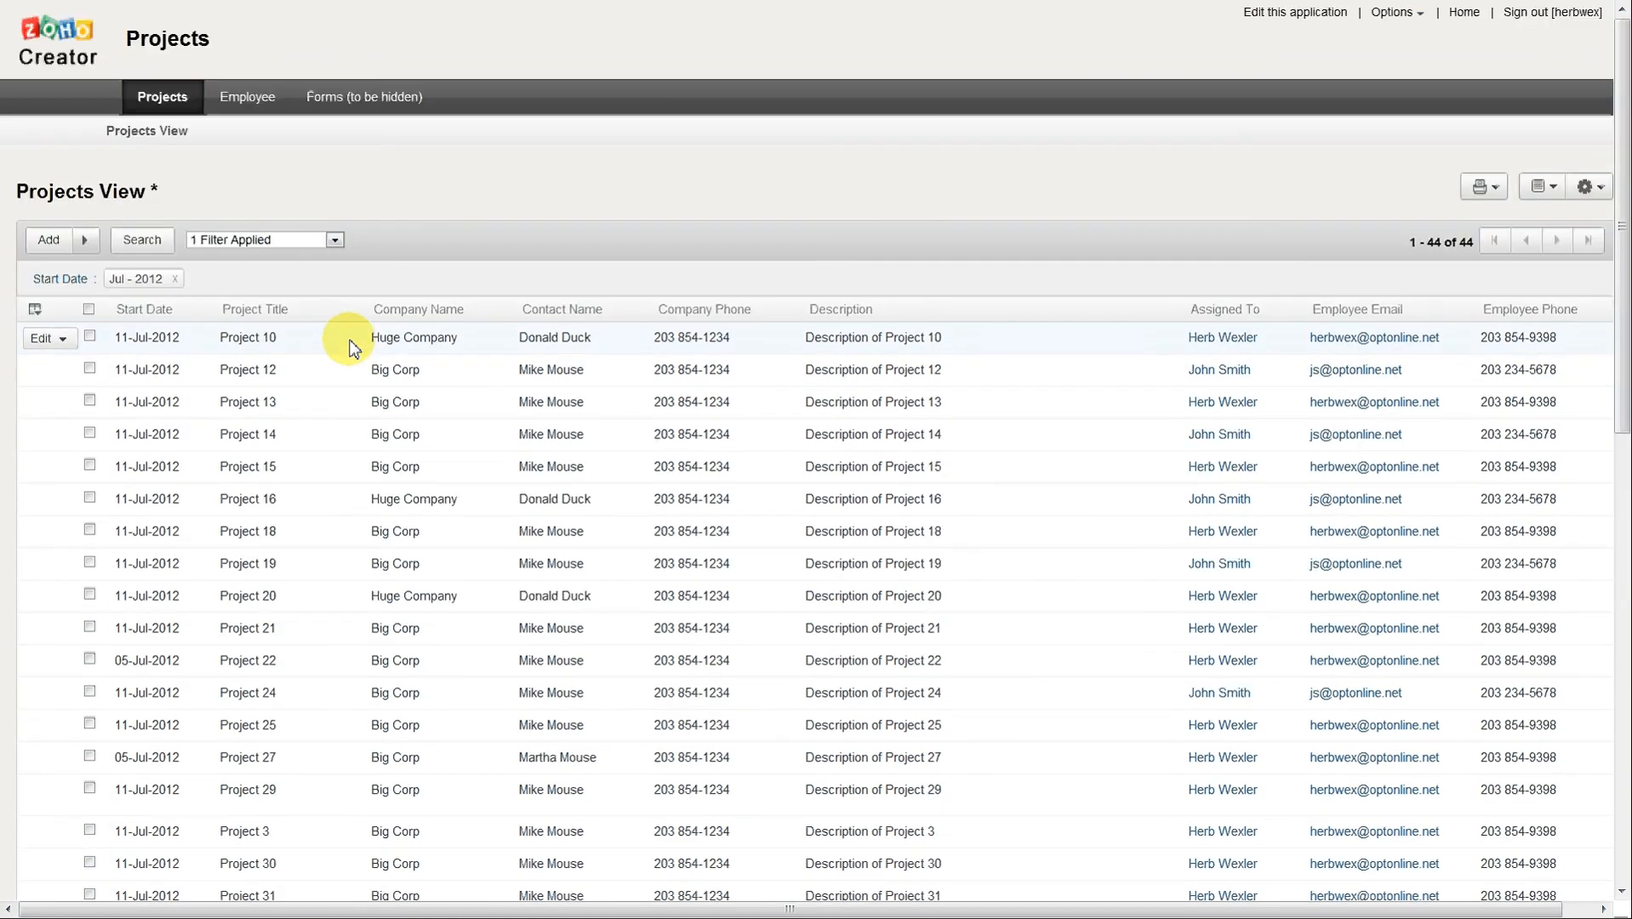
Add the Aug - 2012 start date filter and the second listed employee's Assigned To filter to the live view.
{"action": "left_click", "coordinate": [334, 240]}
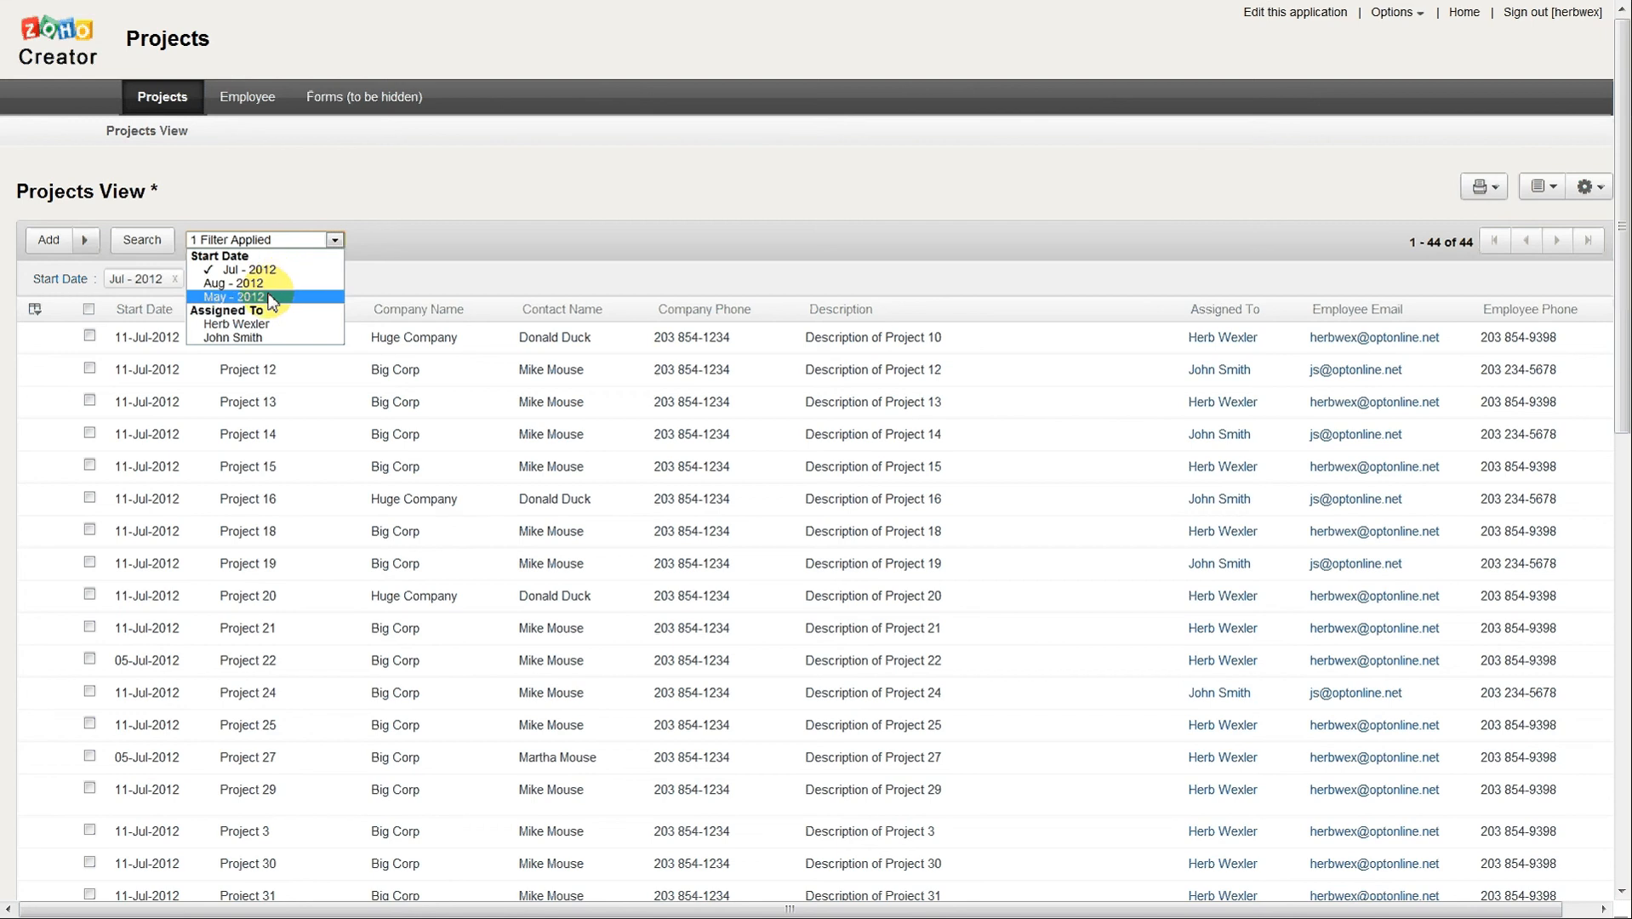
{"action": "left_click", "coordinate": [273, 284]}
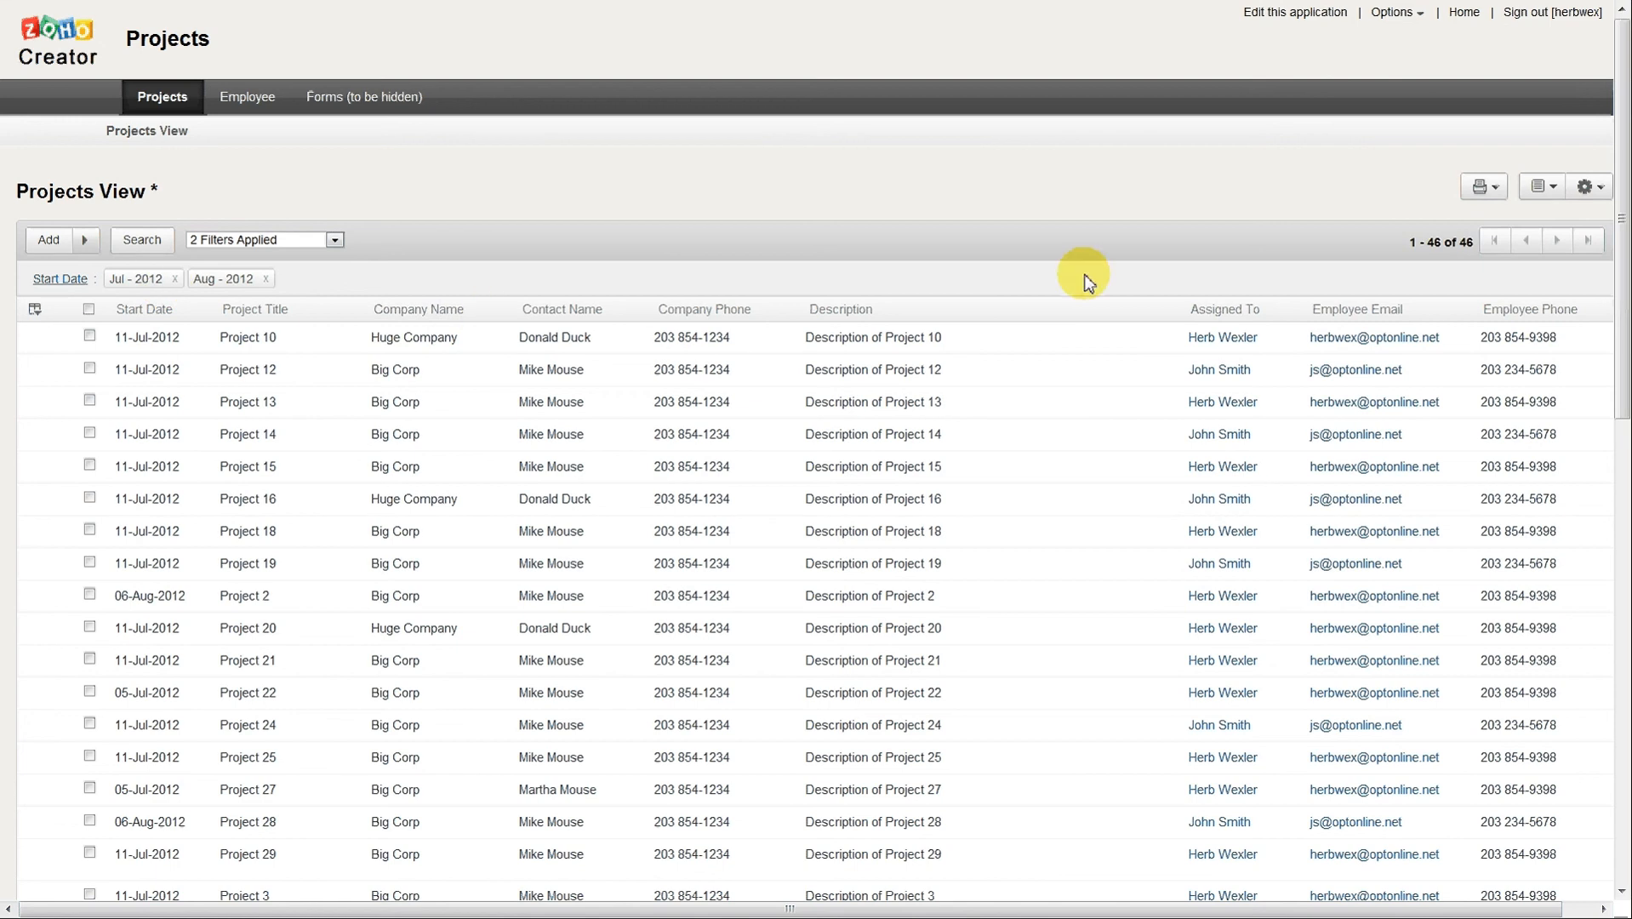
{"action": "left_click", "coordinate": [335, 241]}
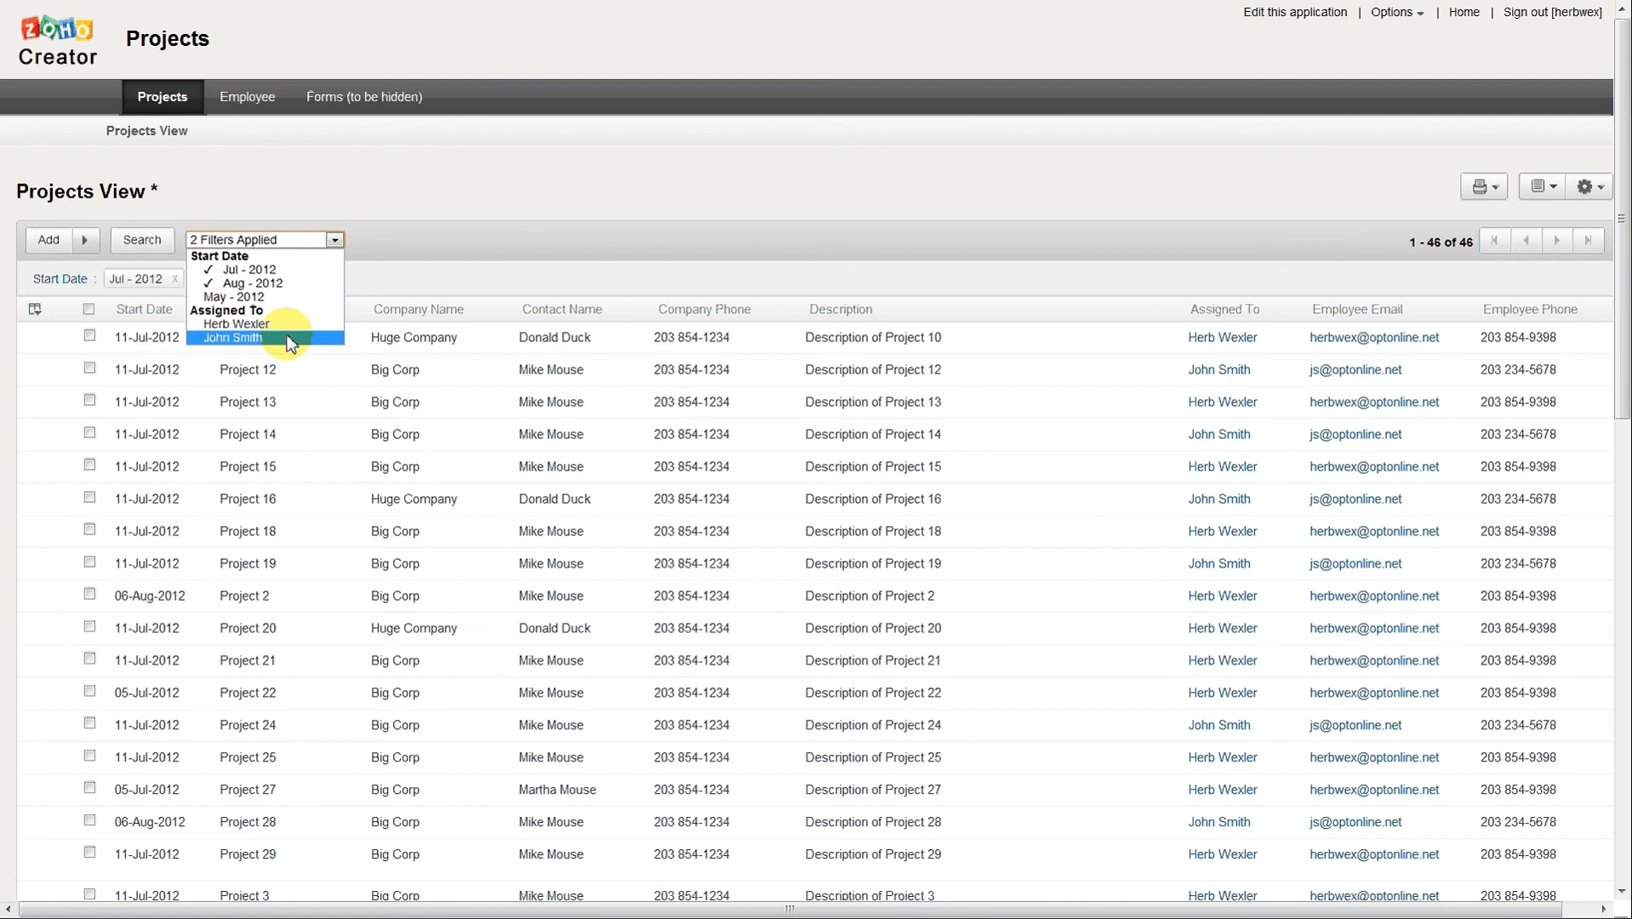
{"action": "left_click", "coordinate": [255, 337]}
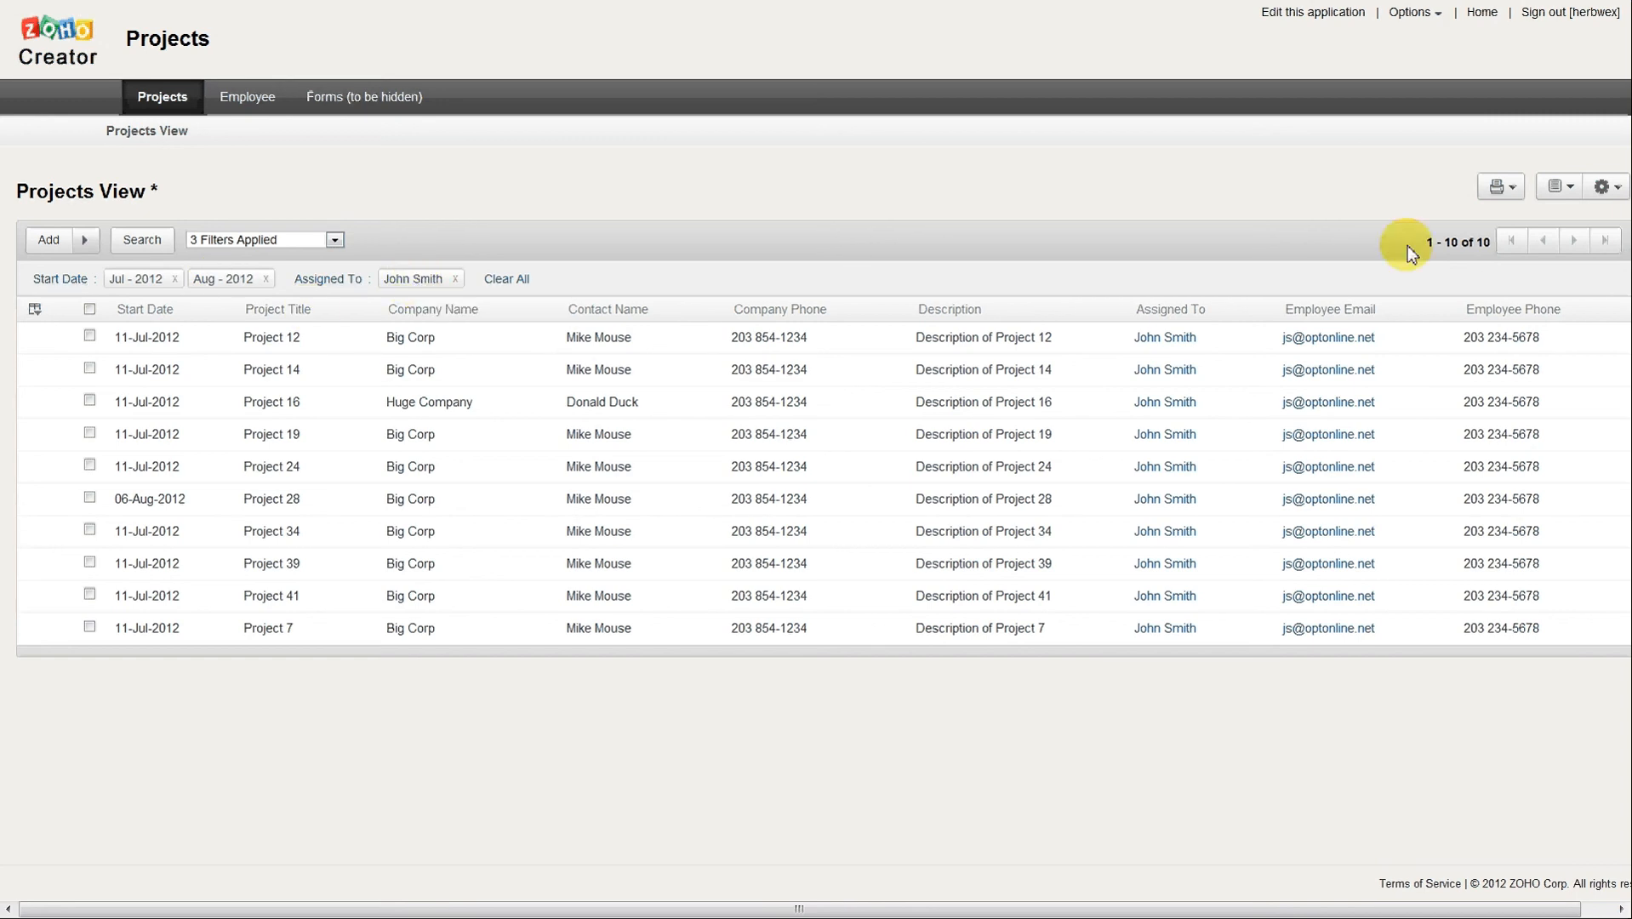
Remove the Jul - 2012 filter from the live view and clear all remaining filters.
{"action": "left_click", "coordinate": [175, 279]}
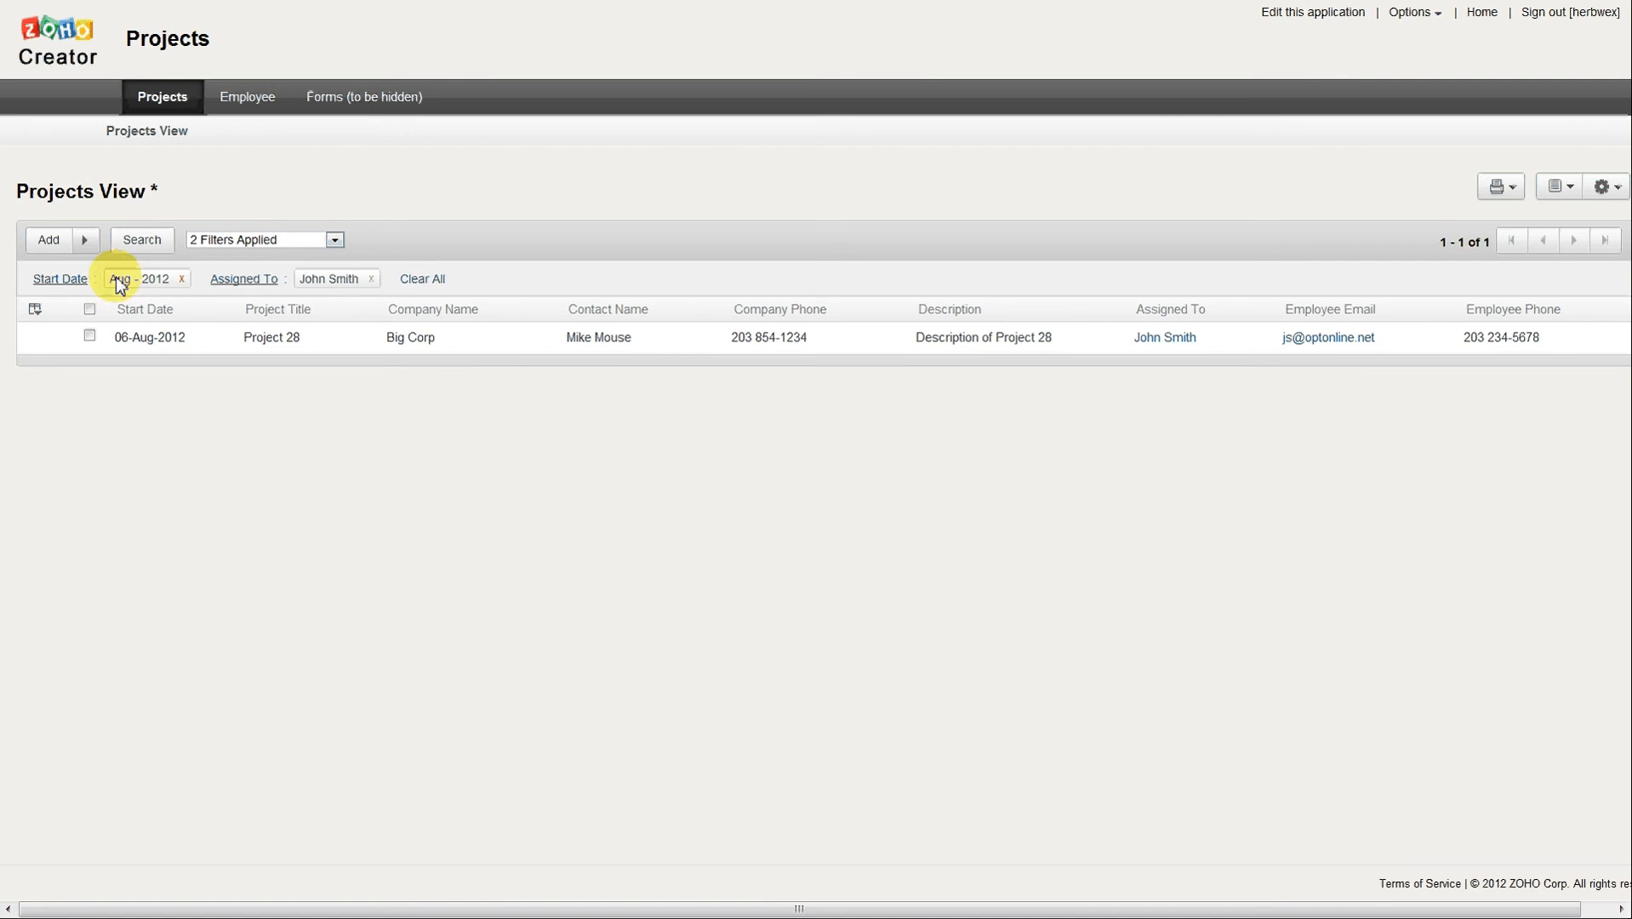
{"action": "left_click", "coordinate": [433, 285]}
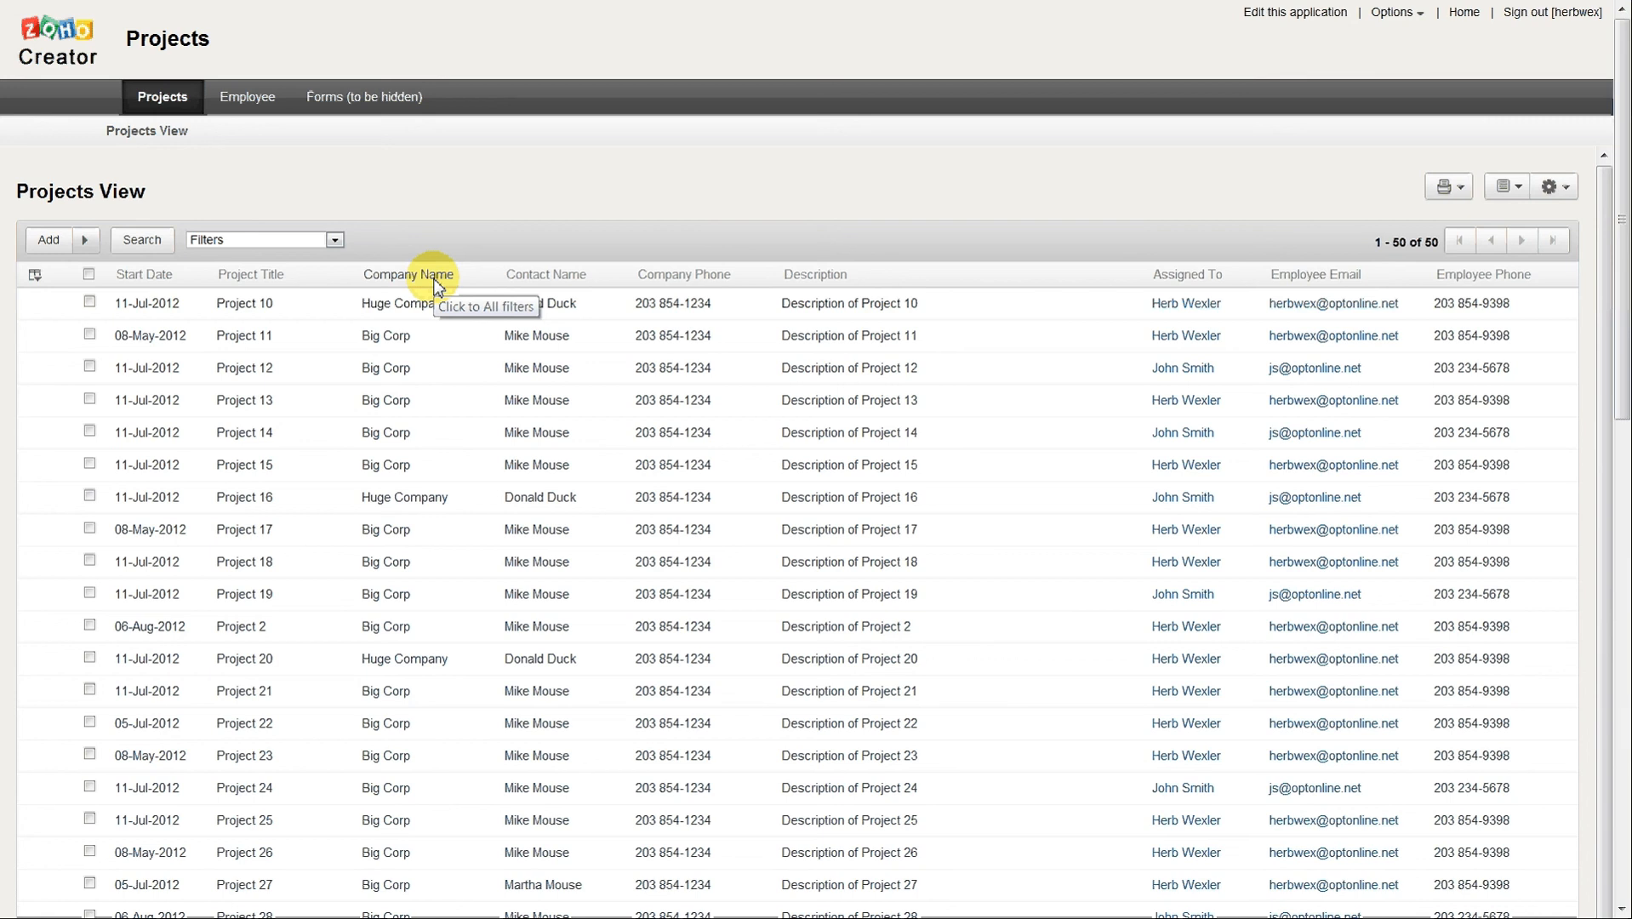
{"action": "key", "text": "F11"}
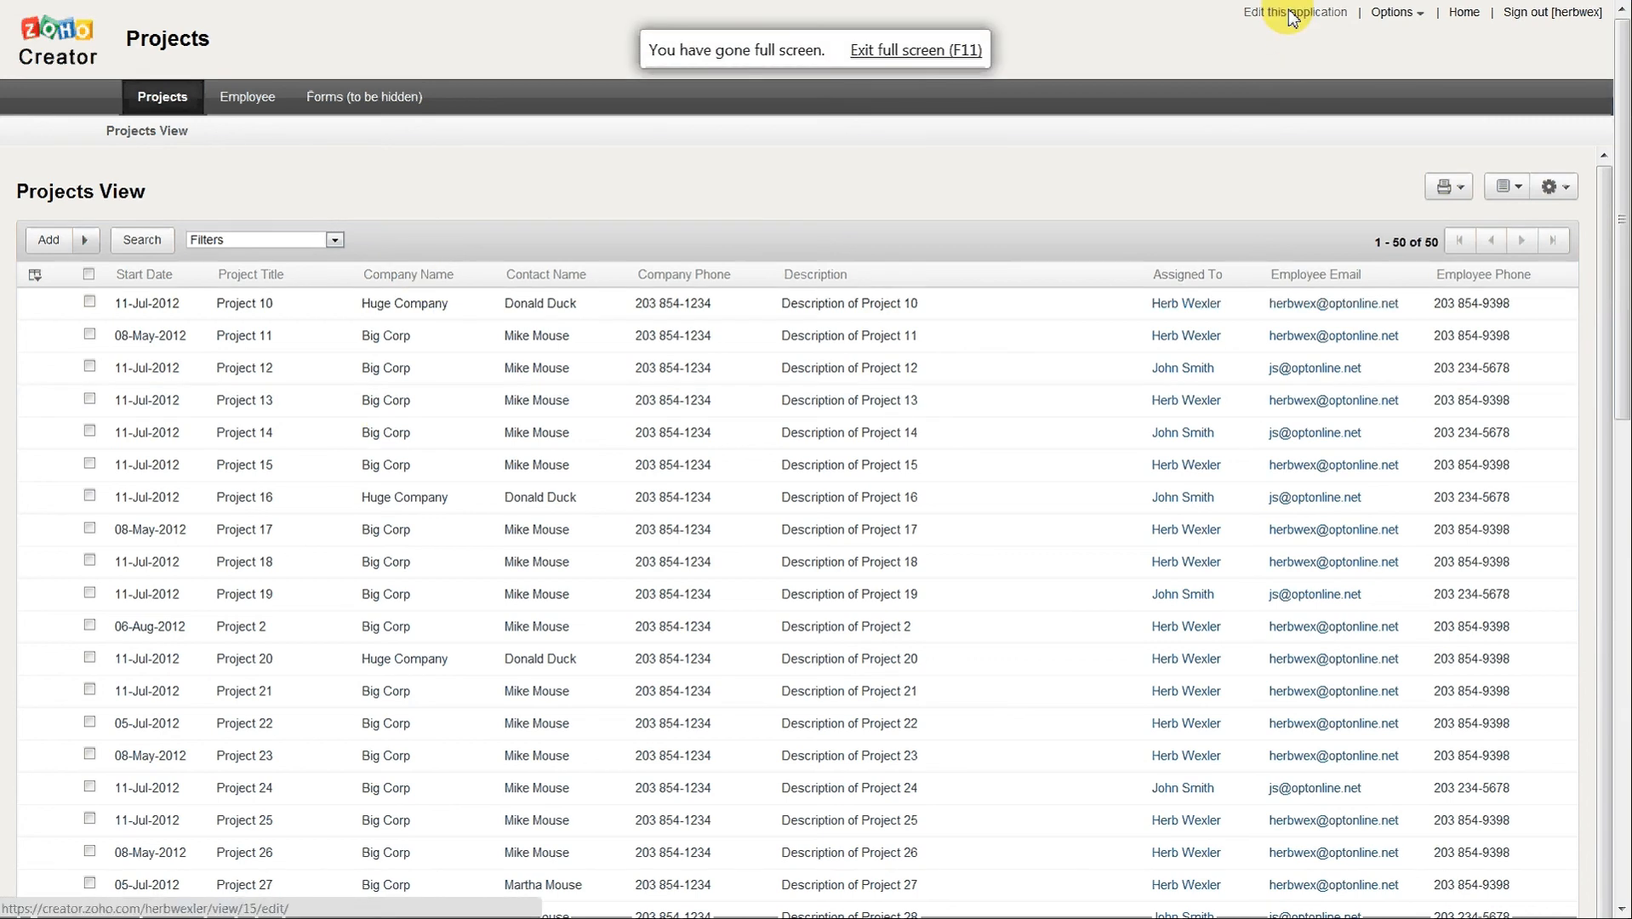
Return to editing the application and group the Projects View records by Assigned To in ascending order.
{"action": "left_click", "coordinate": [1291, 18]}
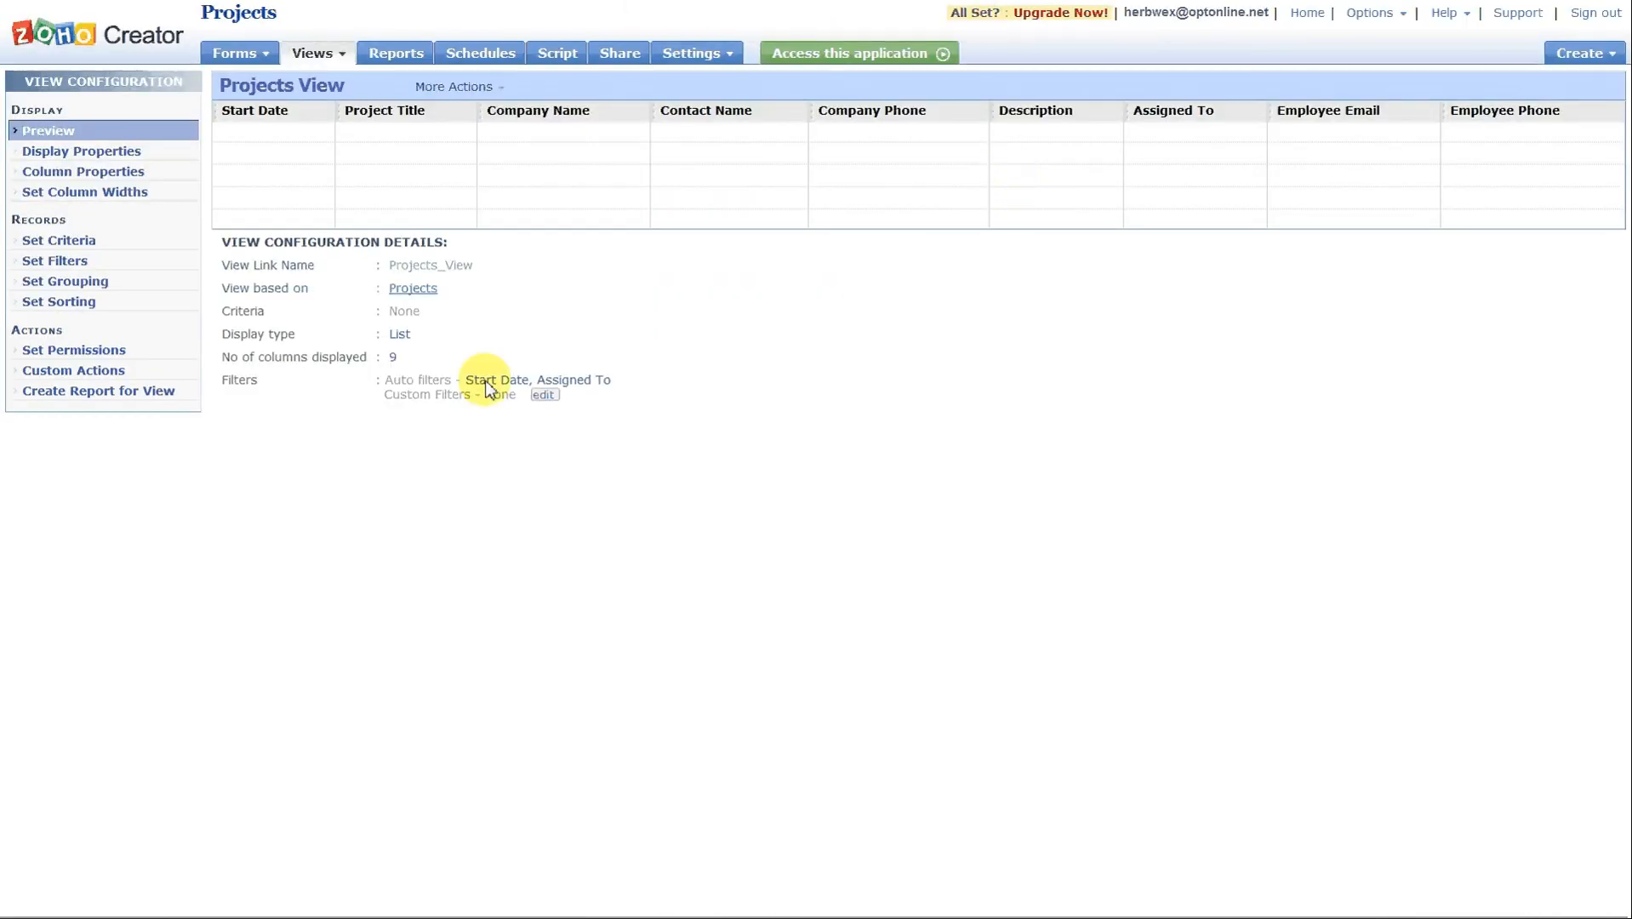
{"action": "left_click", "coordinate": [44, 258]}
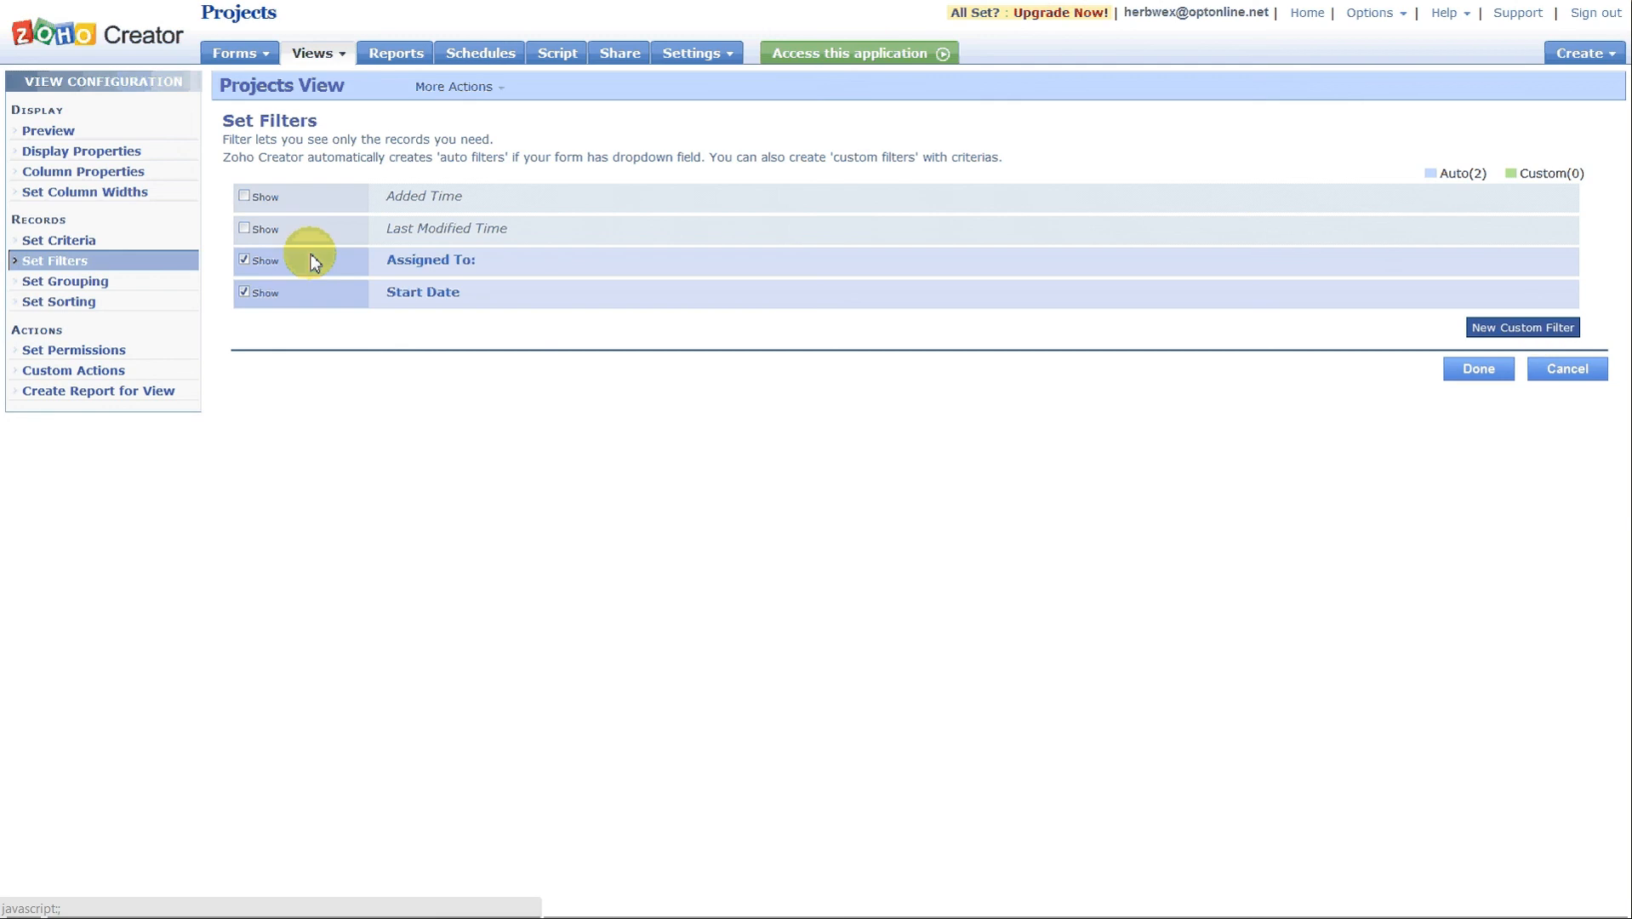
{"action": "left_click", "coordinate": [39, 283]}
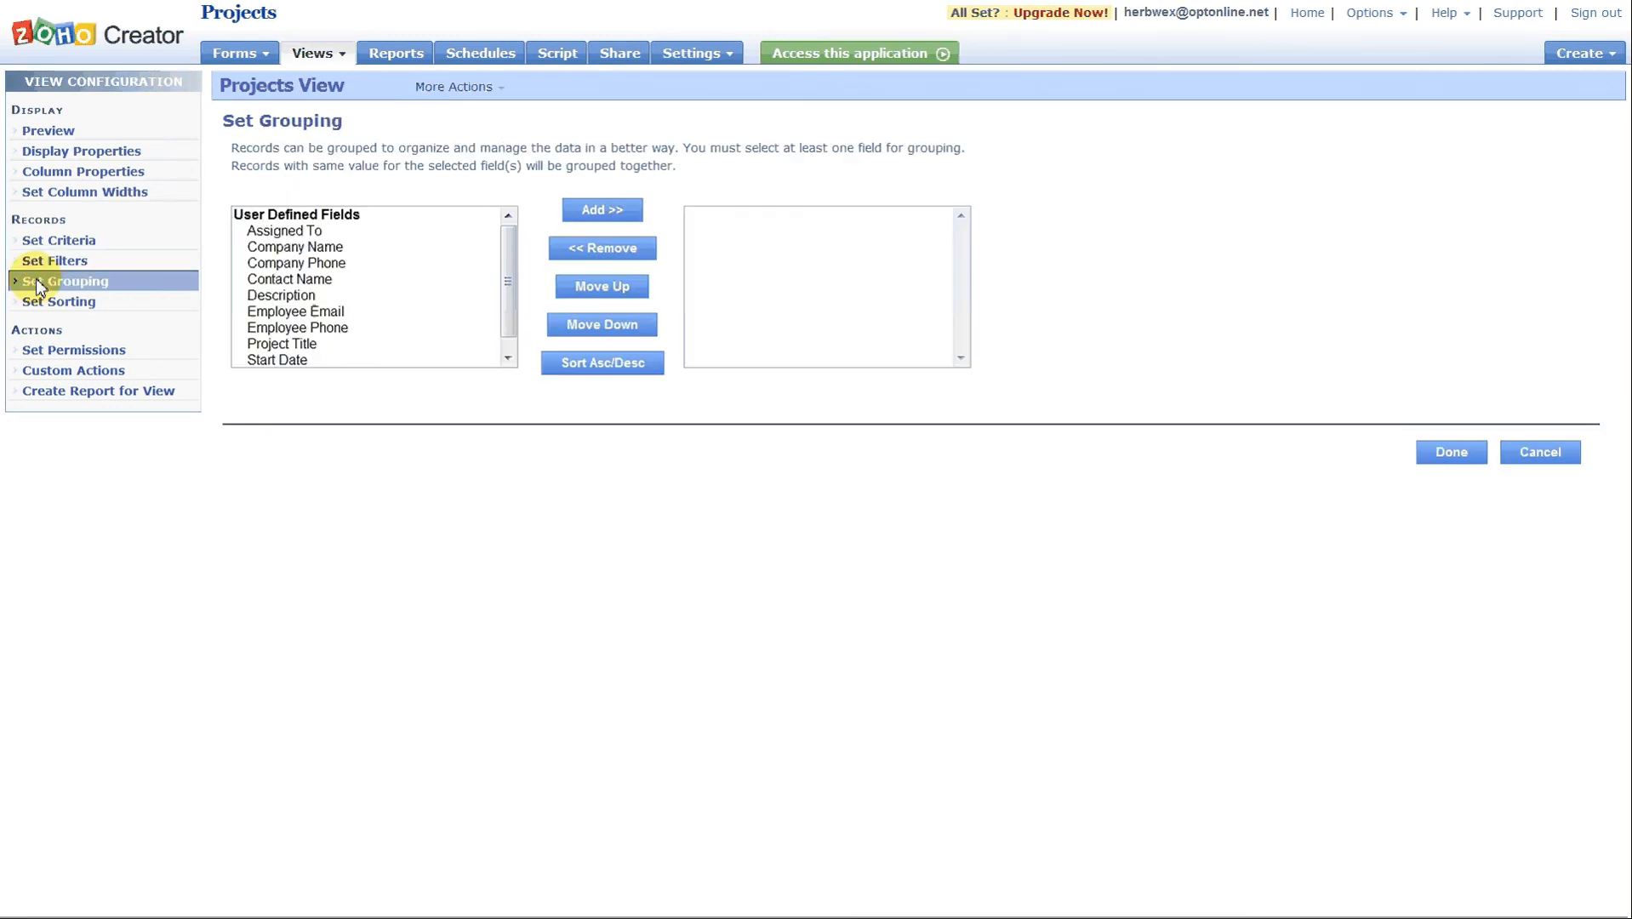
{"action": "left_click", "coordinate": [295, 234]}
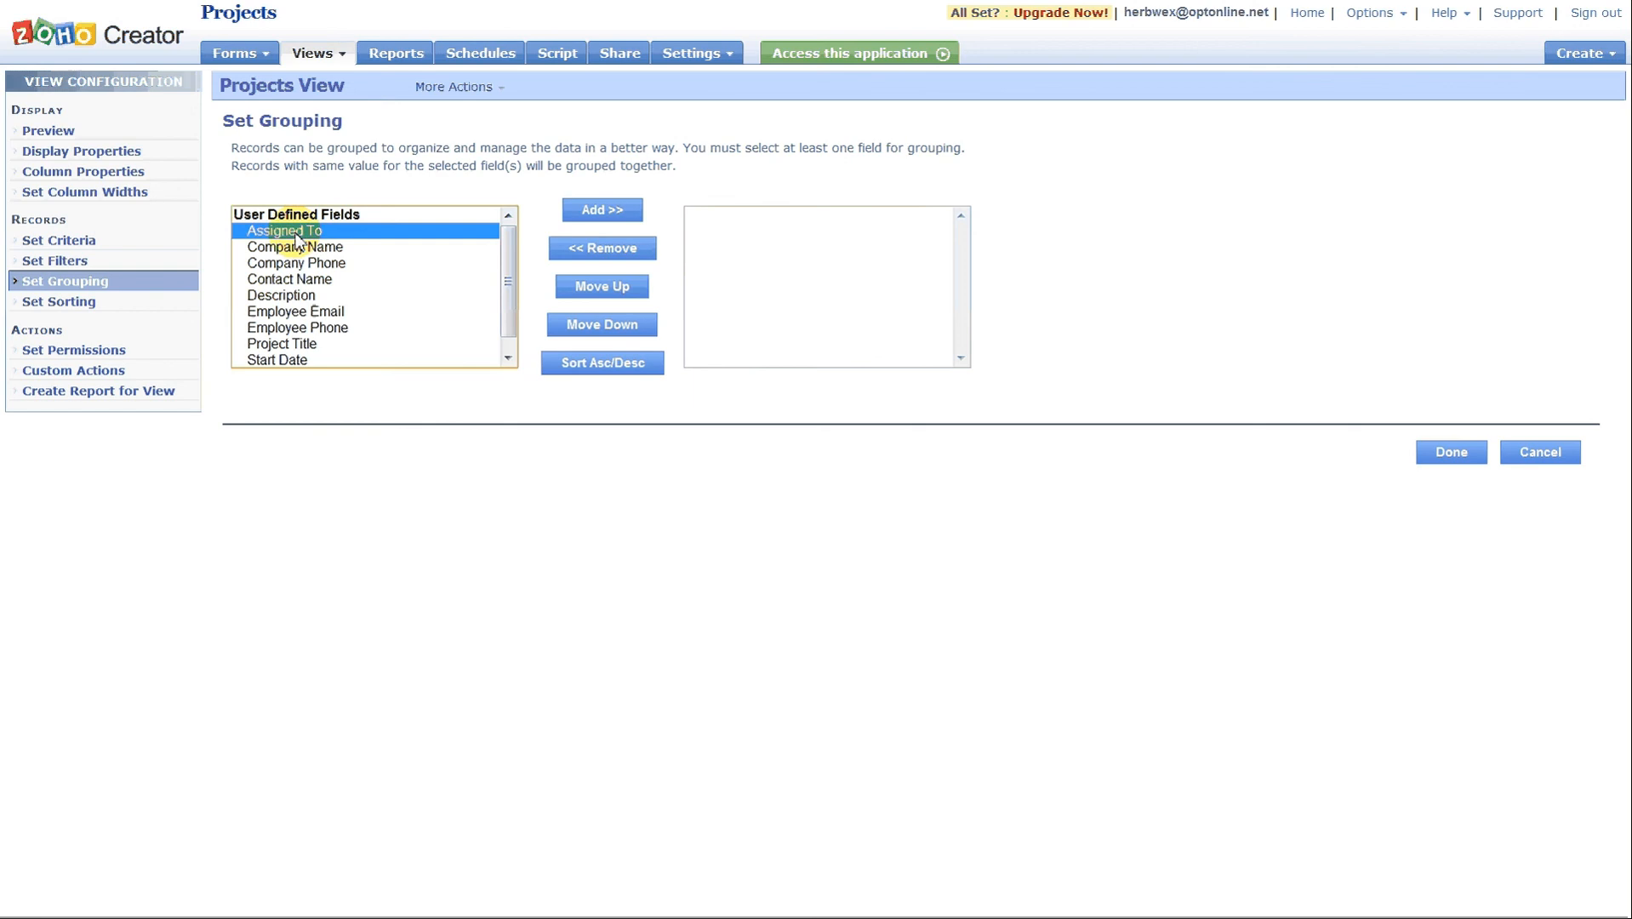
{"action": "left_click", "coordinate": [604, 212]}
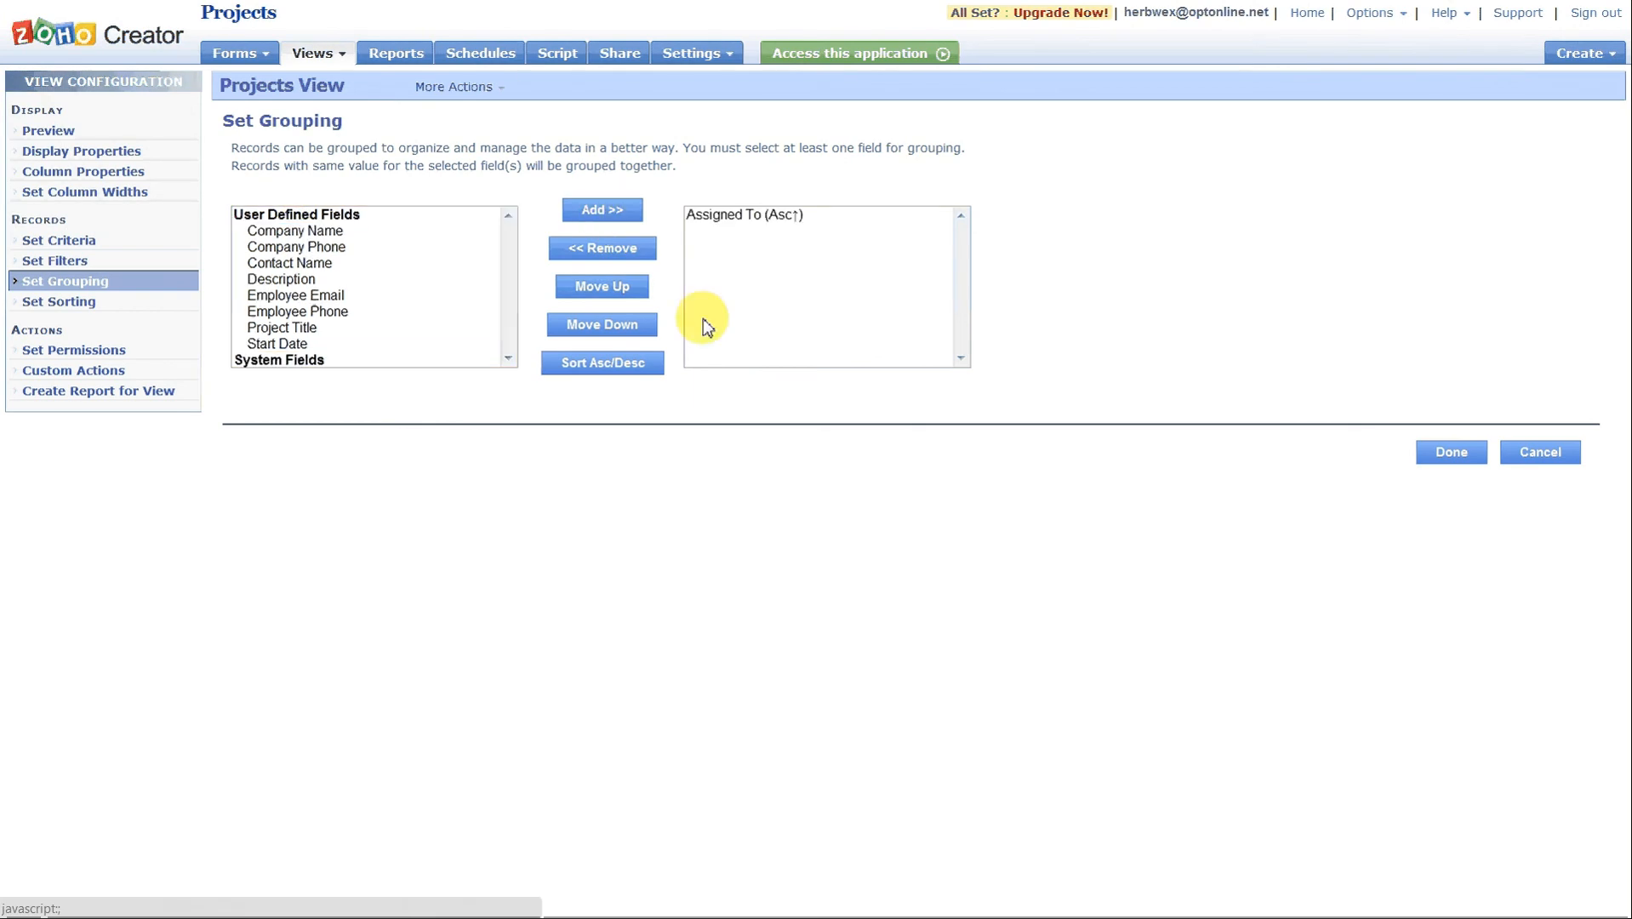
{"action": "left_click", "coordinate": [1451, 452]}
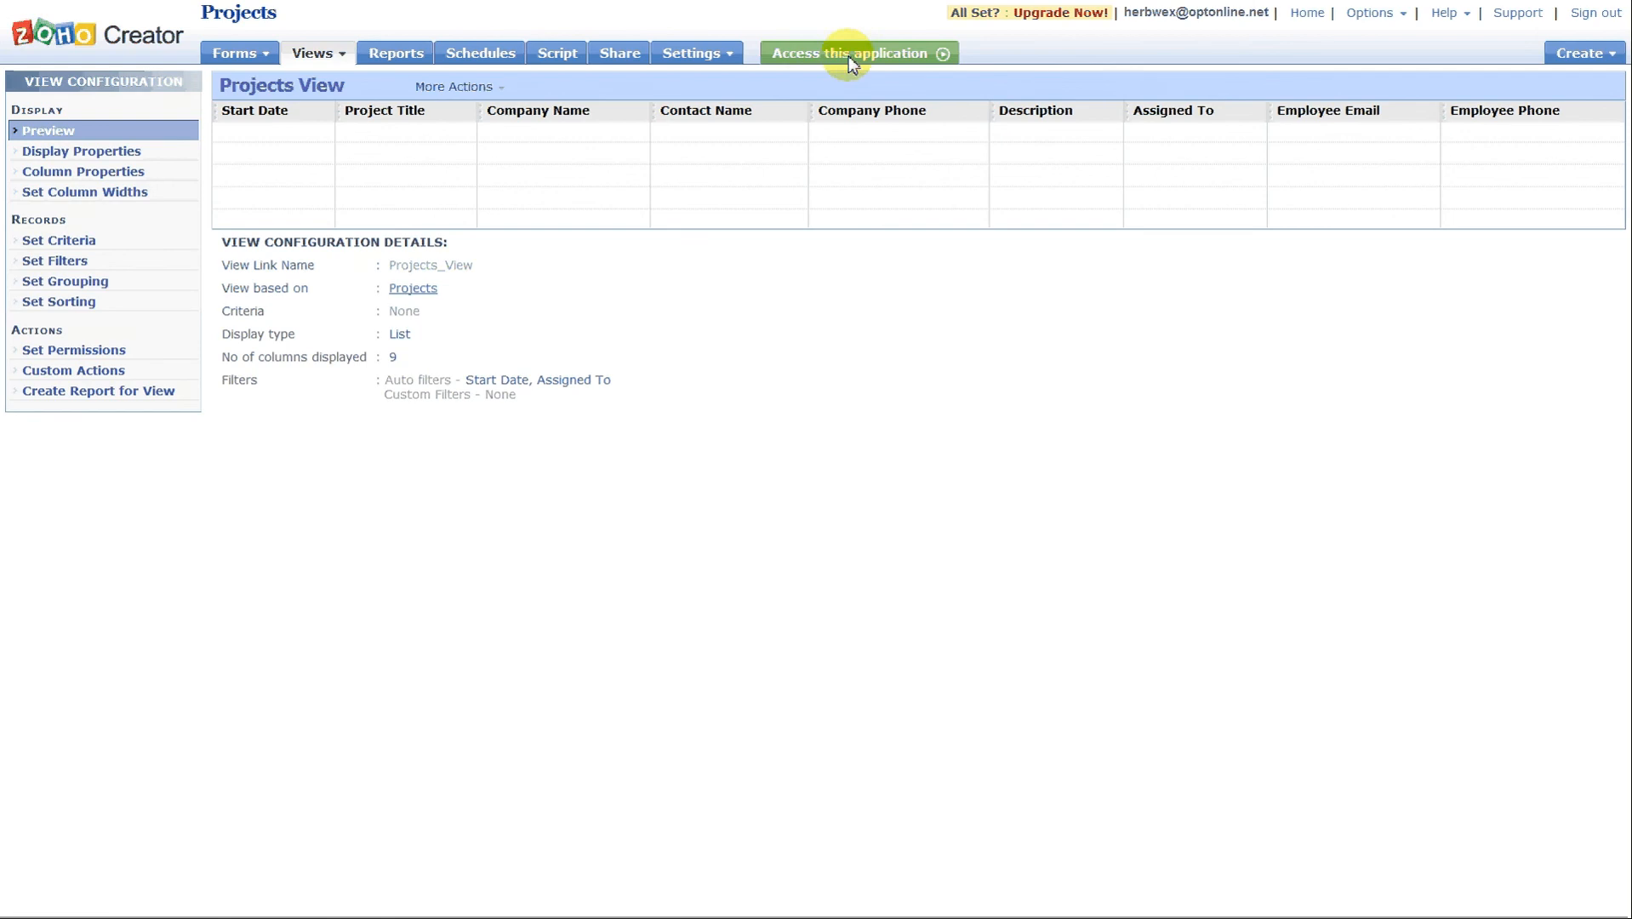
Check the records grouped by employee in the live application, down to the end of the list.
{"action": "left_click", "coordinate": [849, 56]}
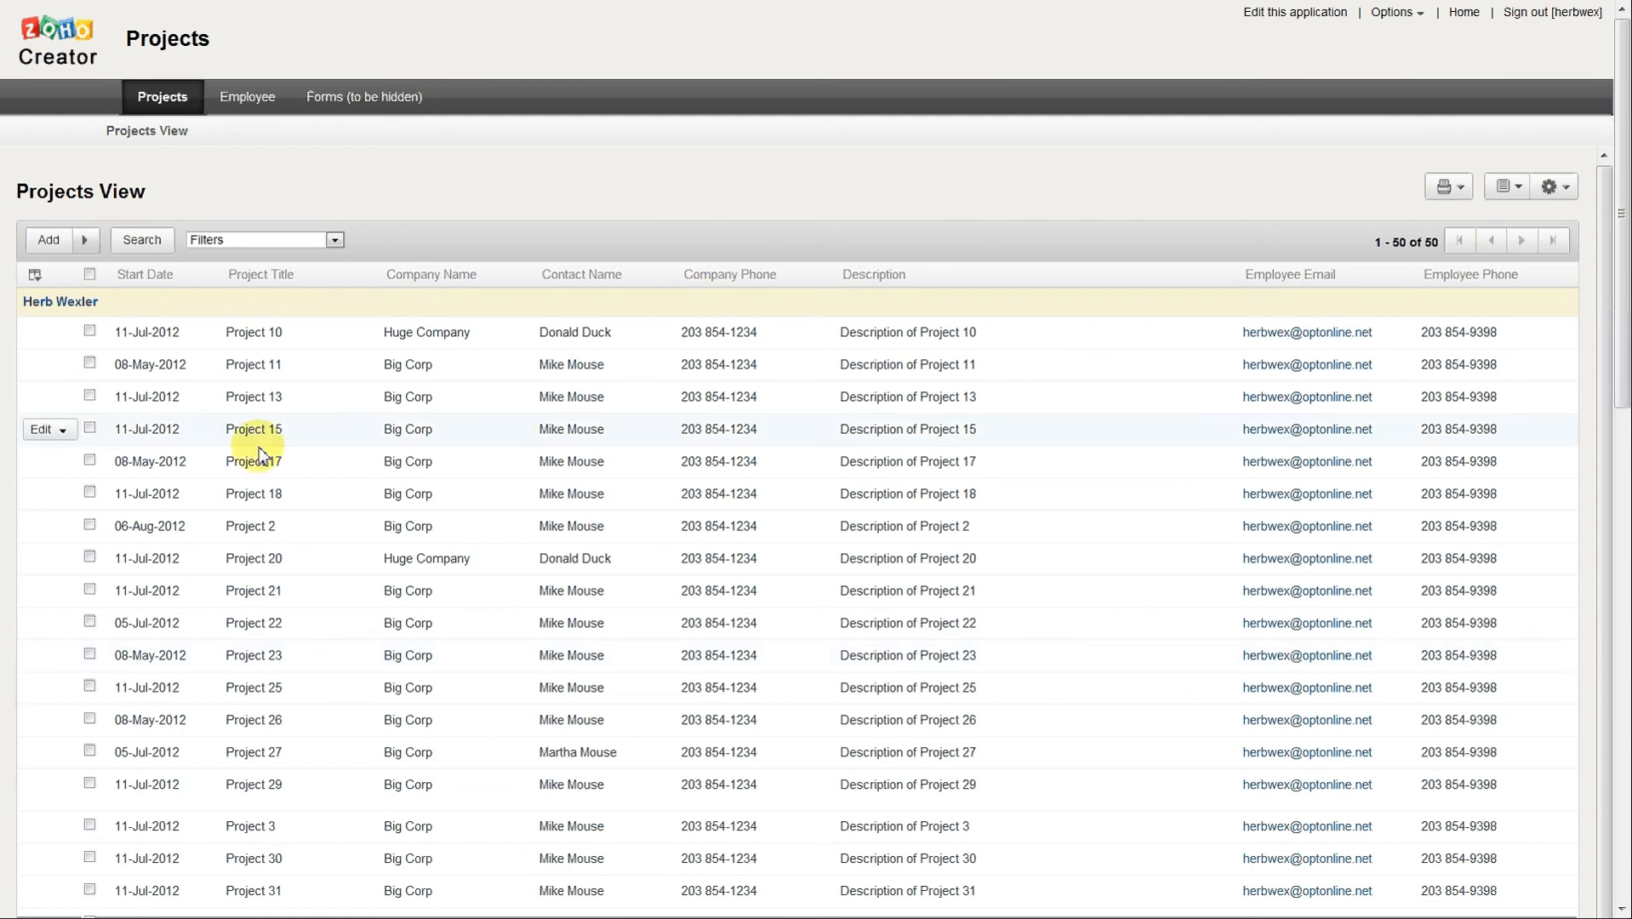
{"action": "left_click", "coordinate": [60, 333]}
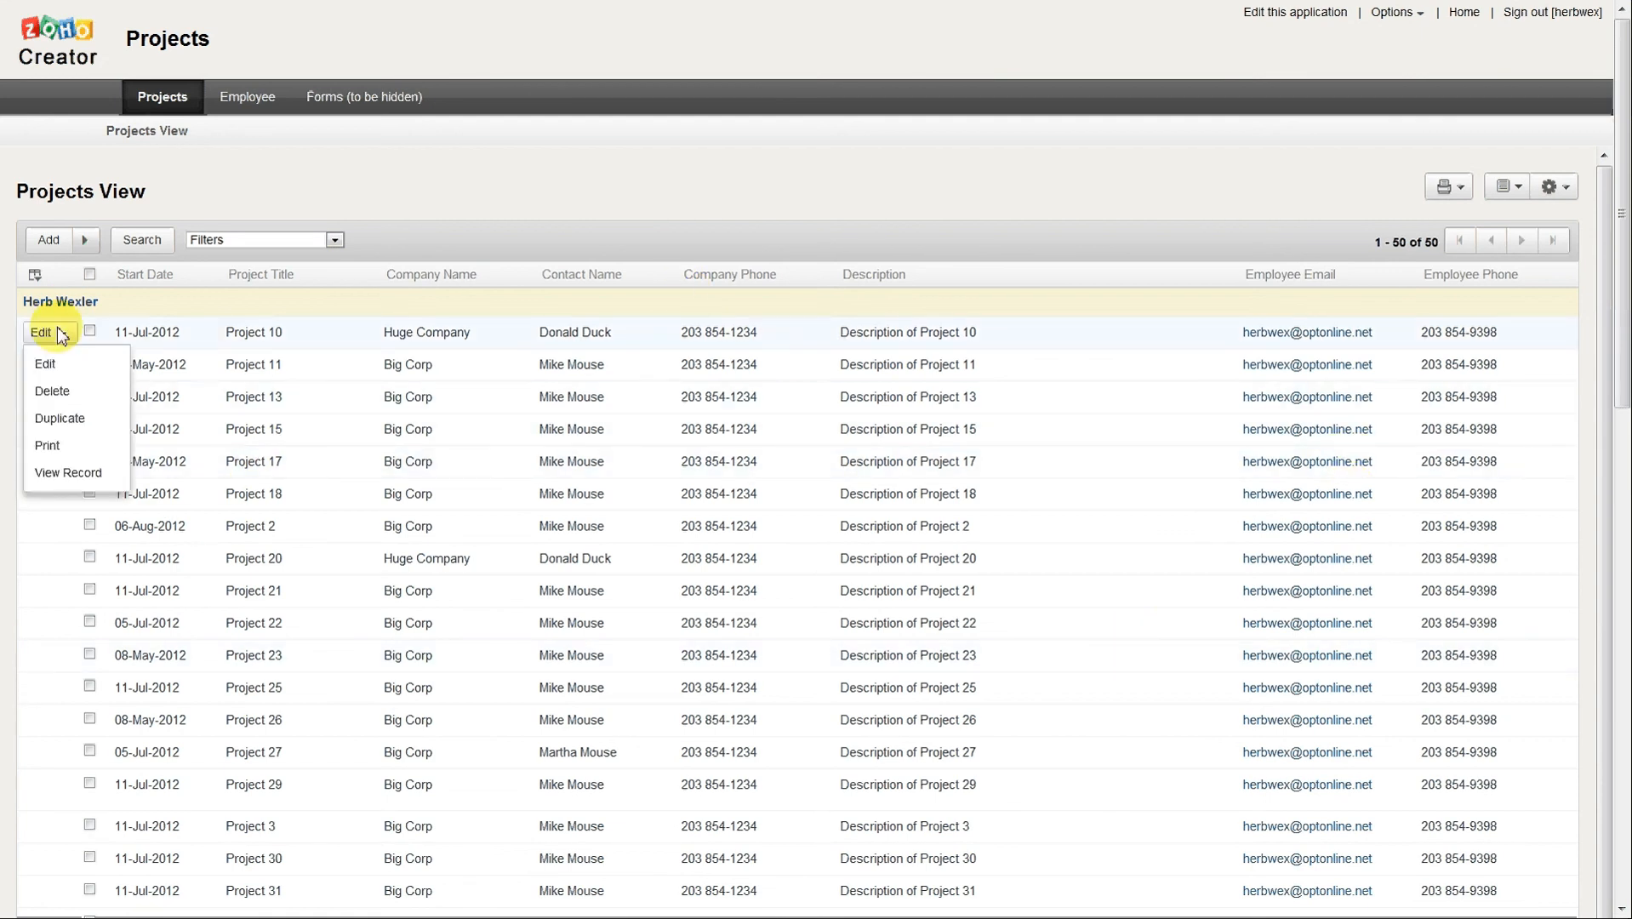
{"action": "scroll", "coordinate": [1420, 356], "scroll_direction": "down", "scroll_amount": 5}
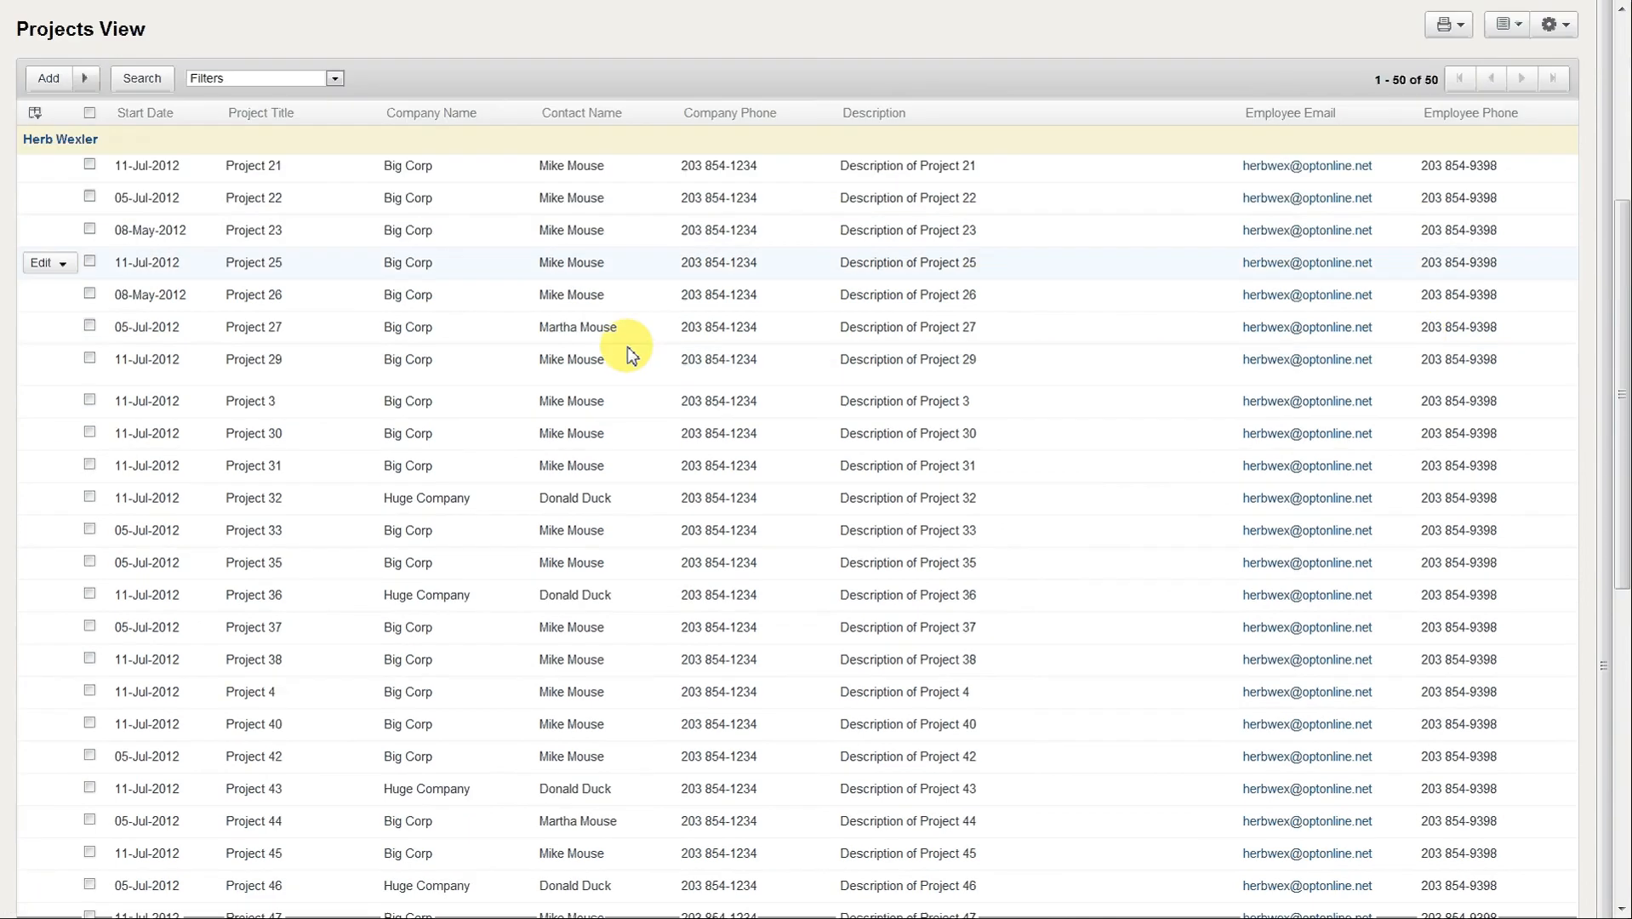
{"action": "scroll", "coordinate": [627, 347], "scroll_direction": "down", "scroll_amount": 5}
{"action": "scroll", "coordinate": [626, 350], "scroll_direction": "down", "scroll_amount": 2}
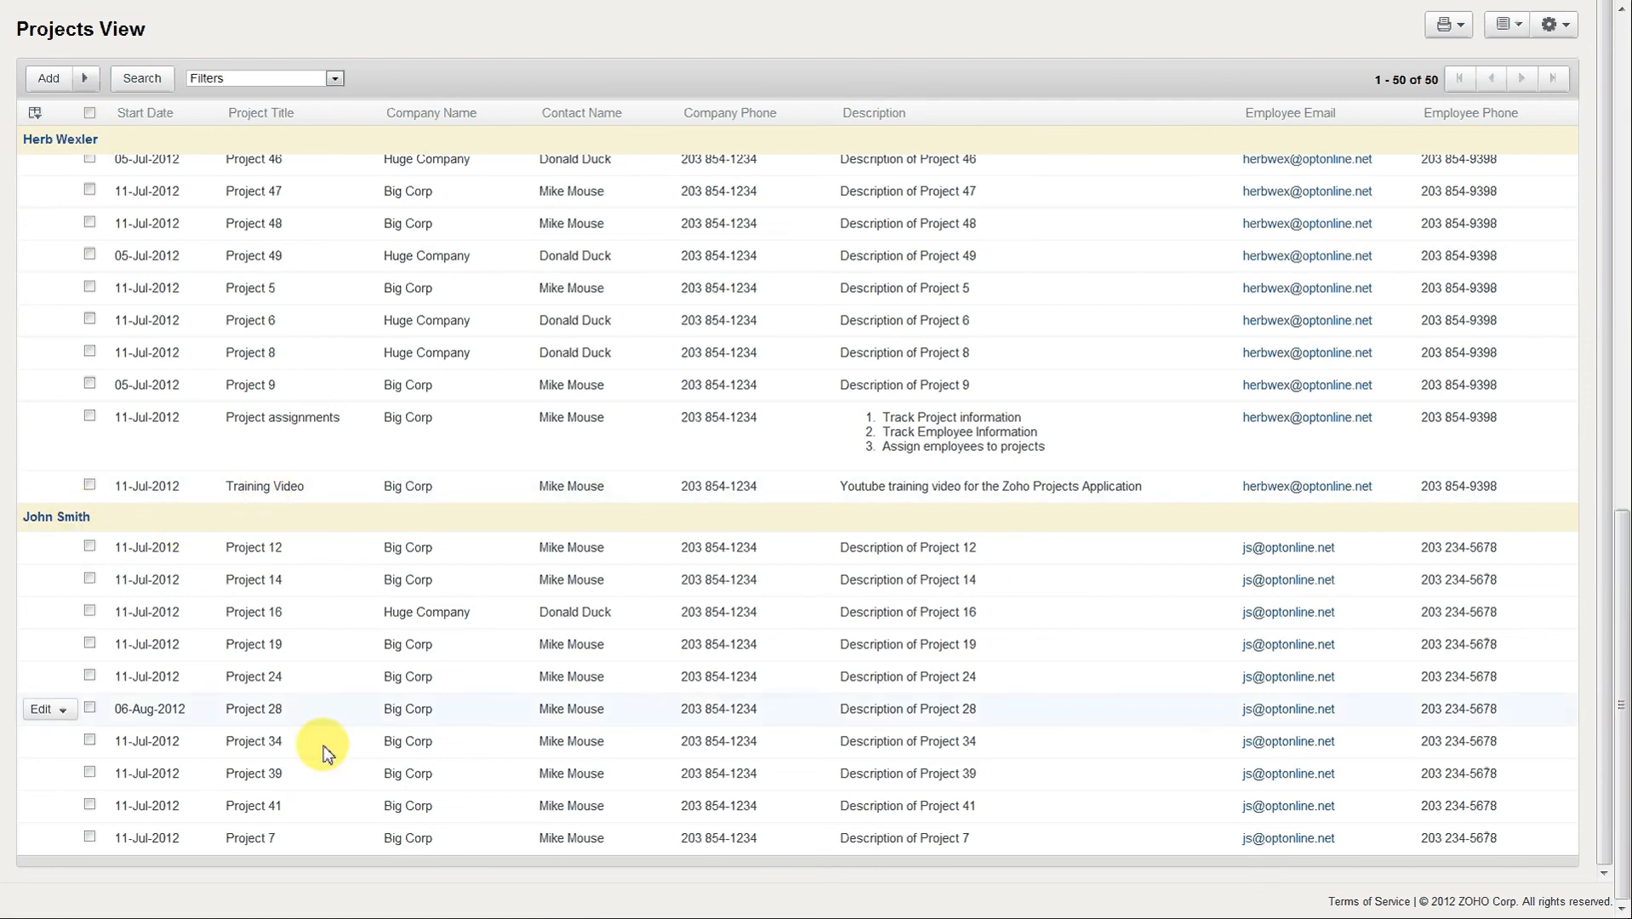
Return to editing the application and add Start Date to the Projects View's sort fields.
{"action": "scroll", "coordinate": [713, 559], "scroll_direction": "up", "scroll_amount": 10}
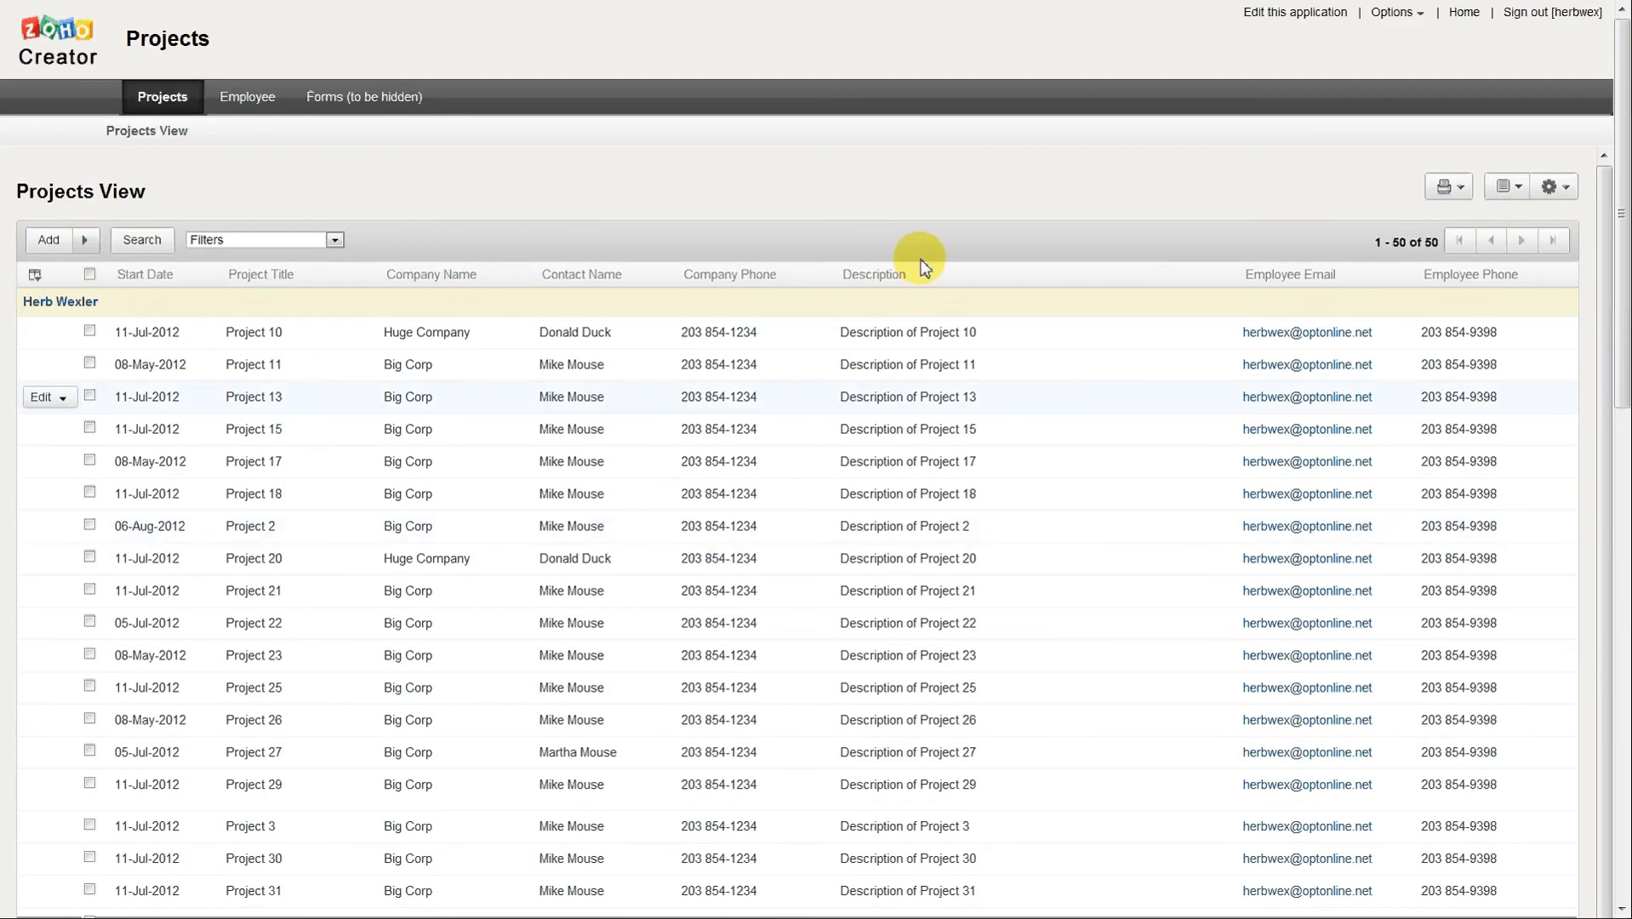
{"action": "left_click", "coordinate": [1284, 14]}
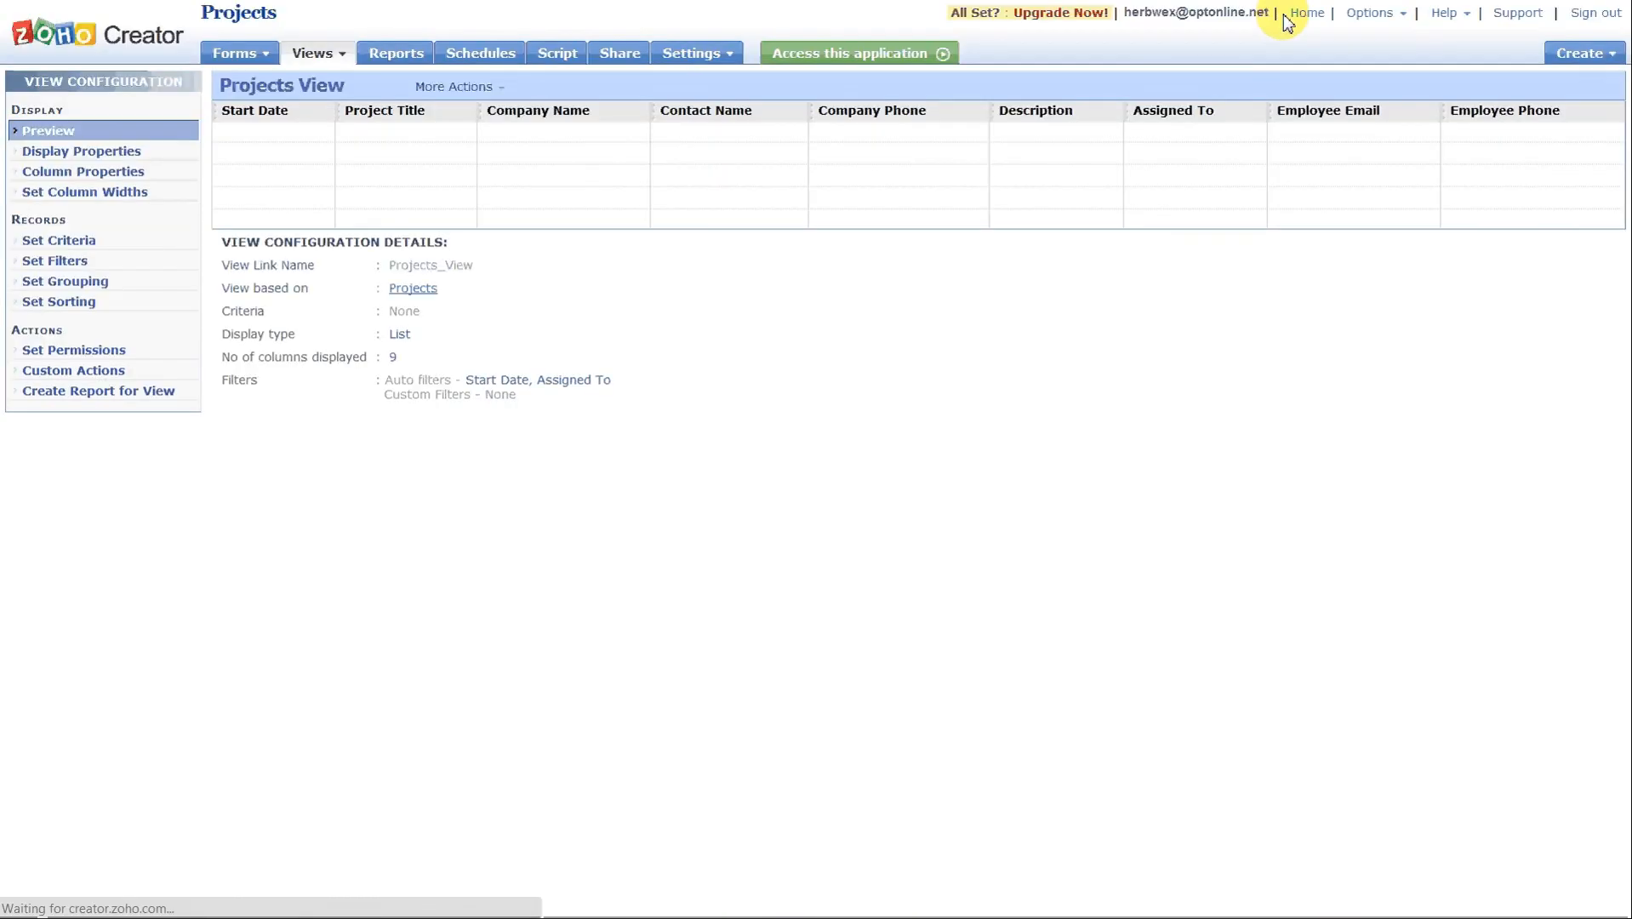
{"action": "left_click", "coordinate": [77, 297]}
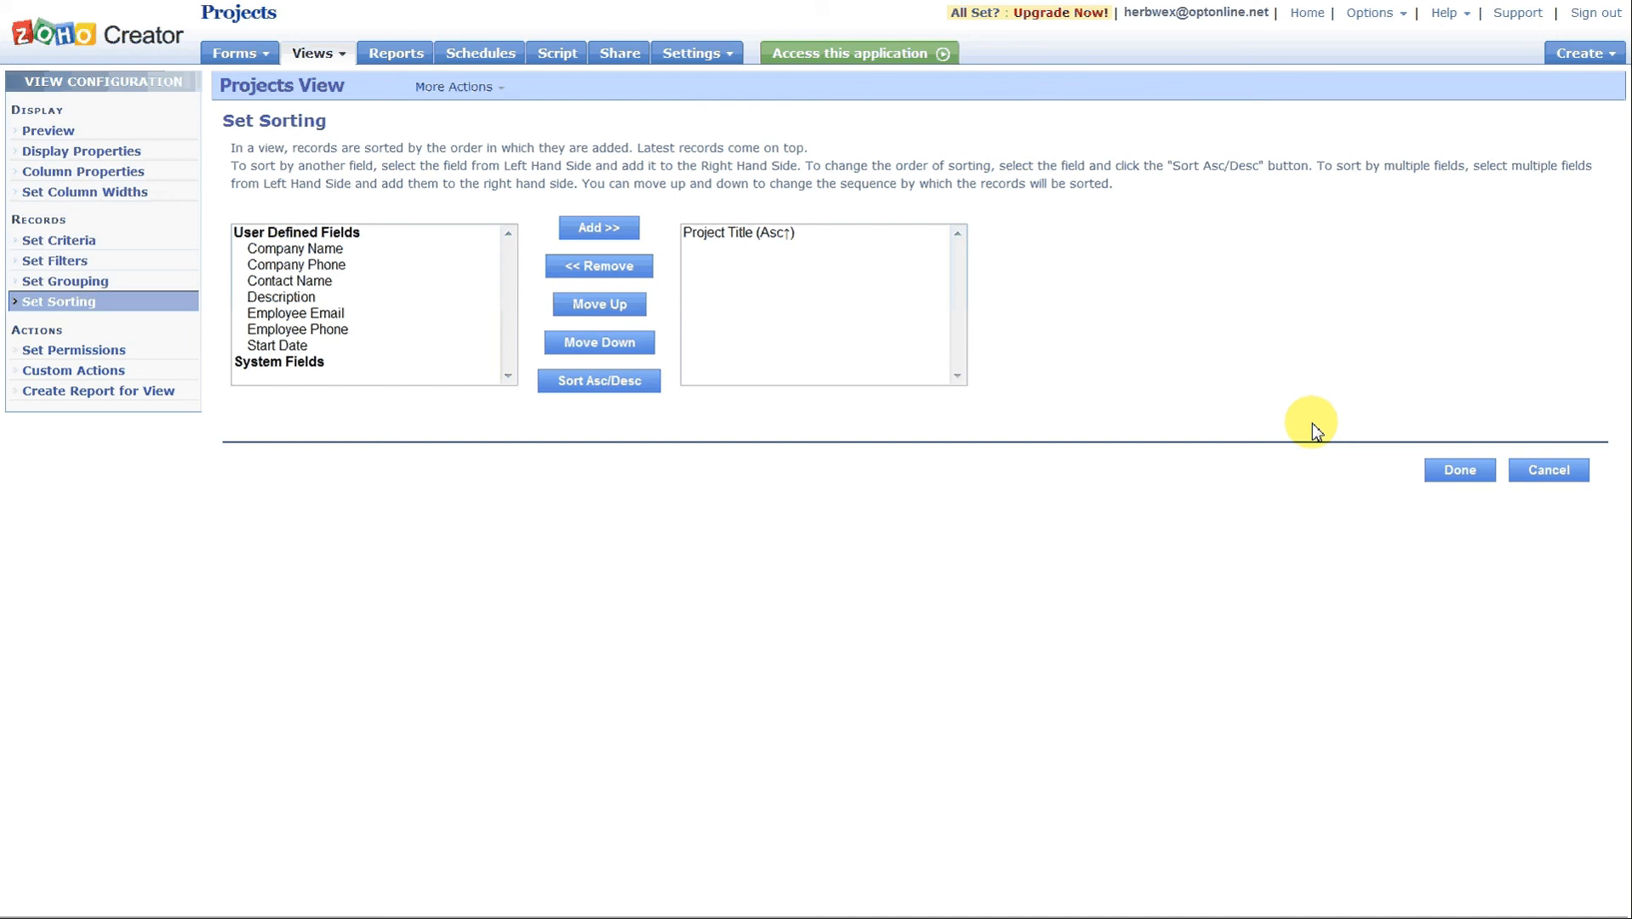
{"action": "left_click", "coordinate": [742, 233]}
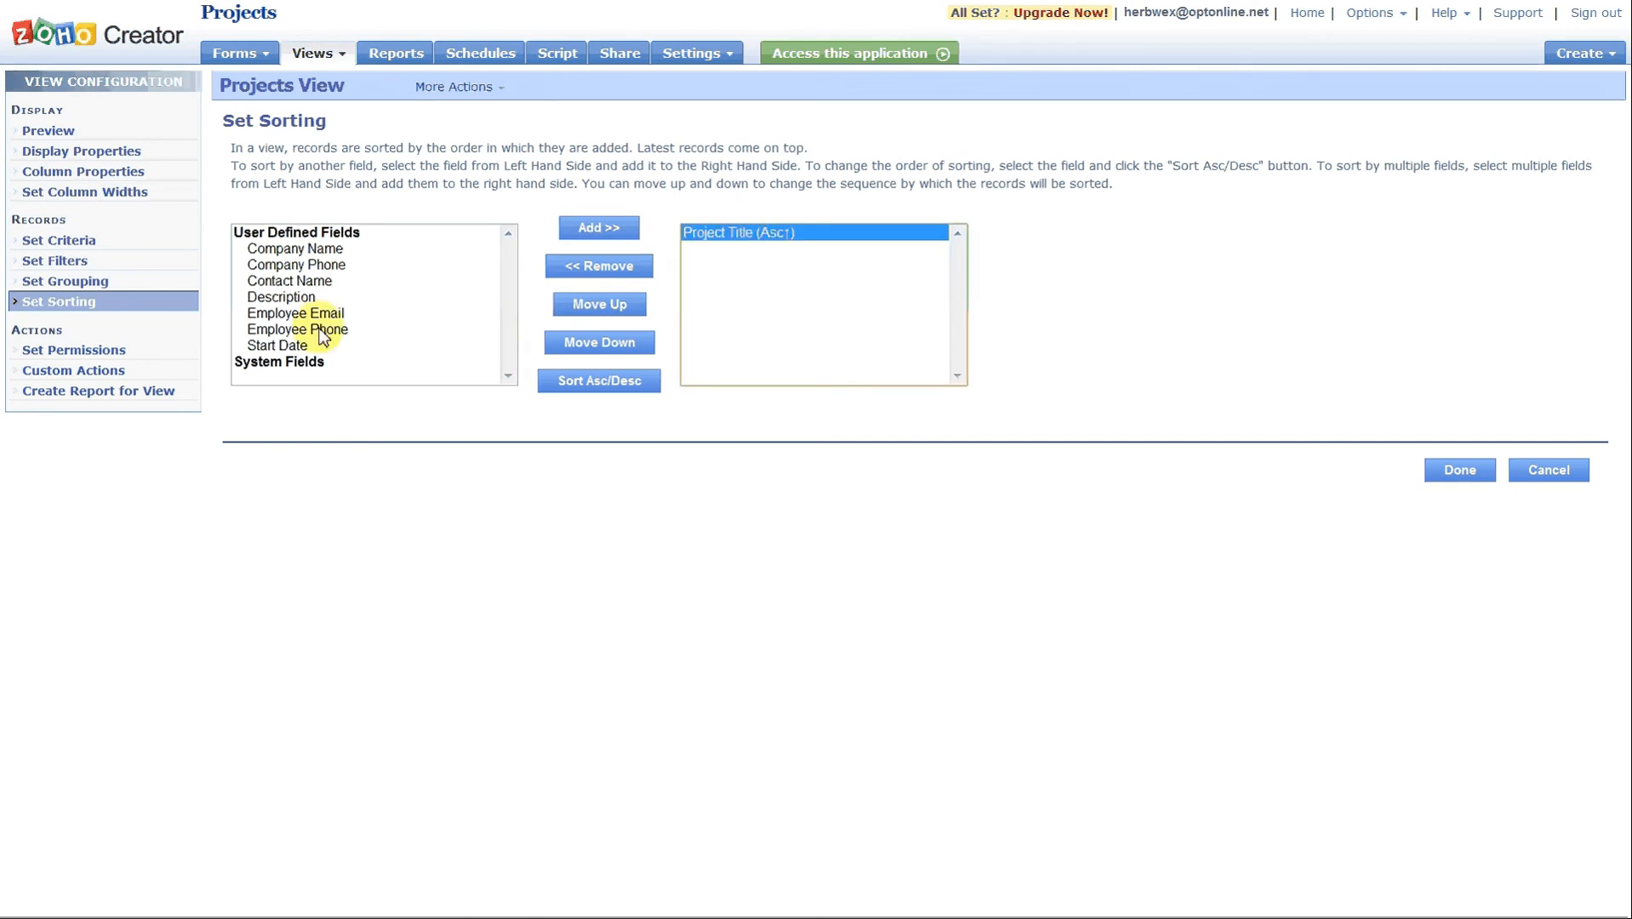
{"action": "left_click", "coordinate": [282, 347]}
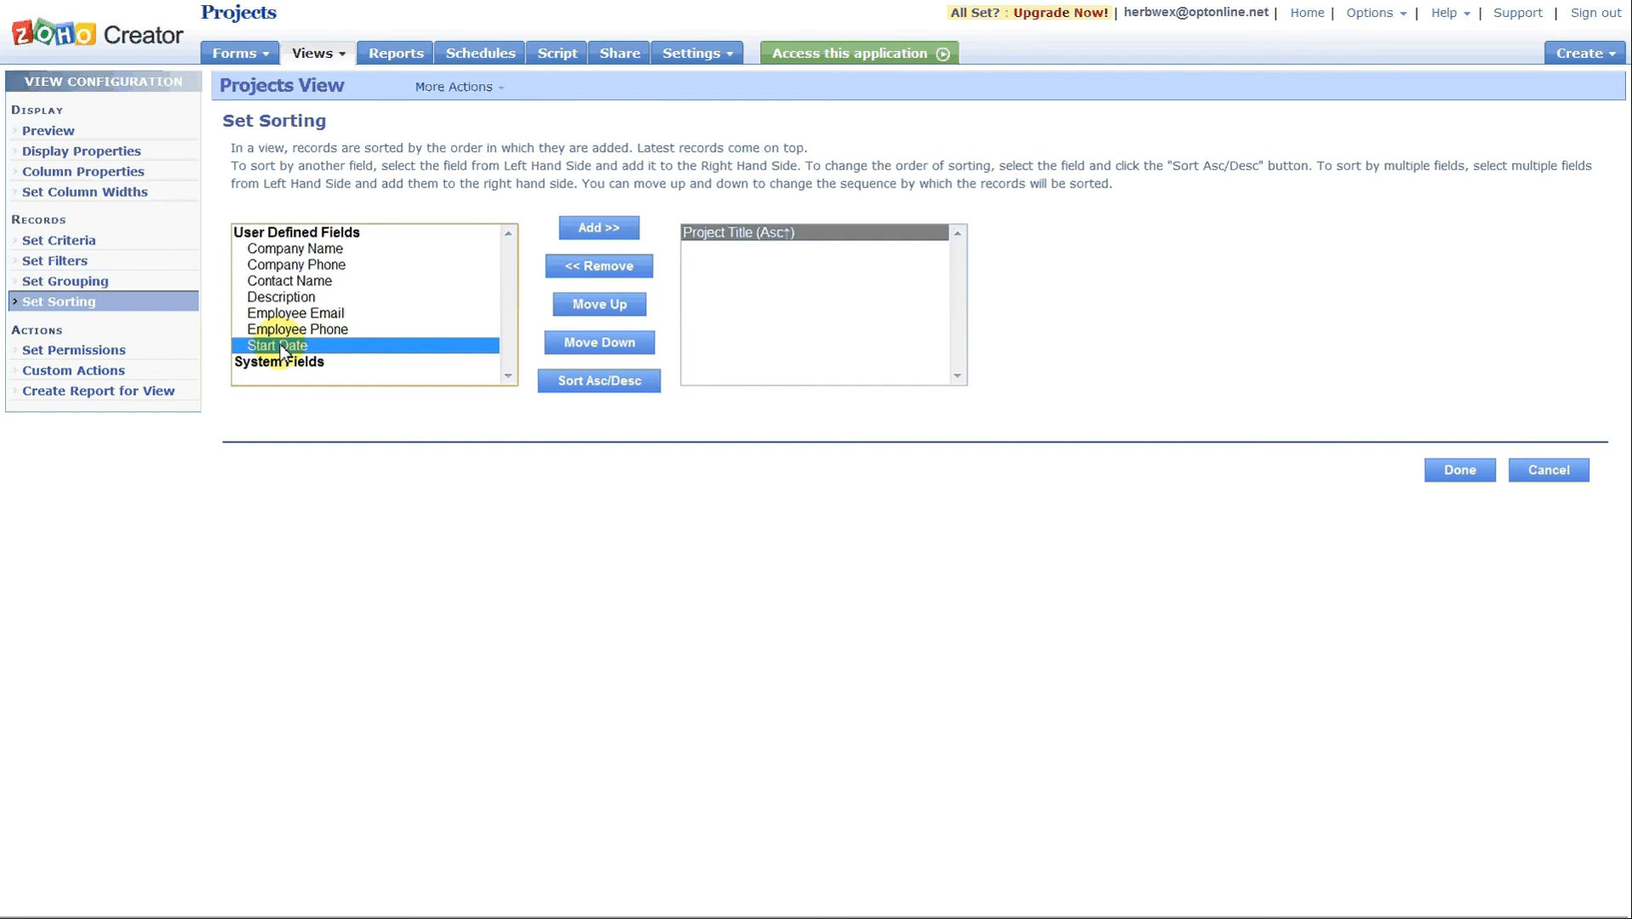
{"action": "left_click", "coordinate": [584, 230]}
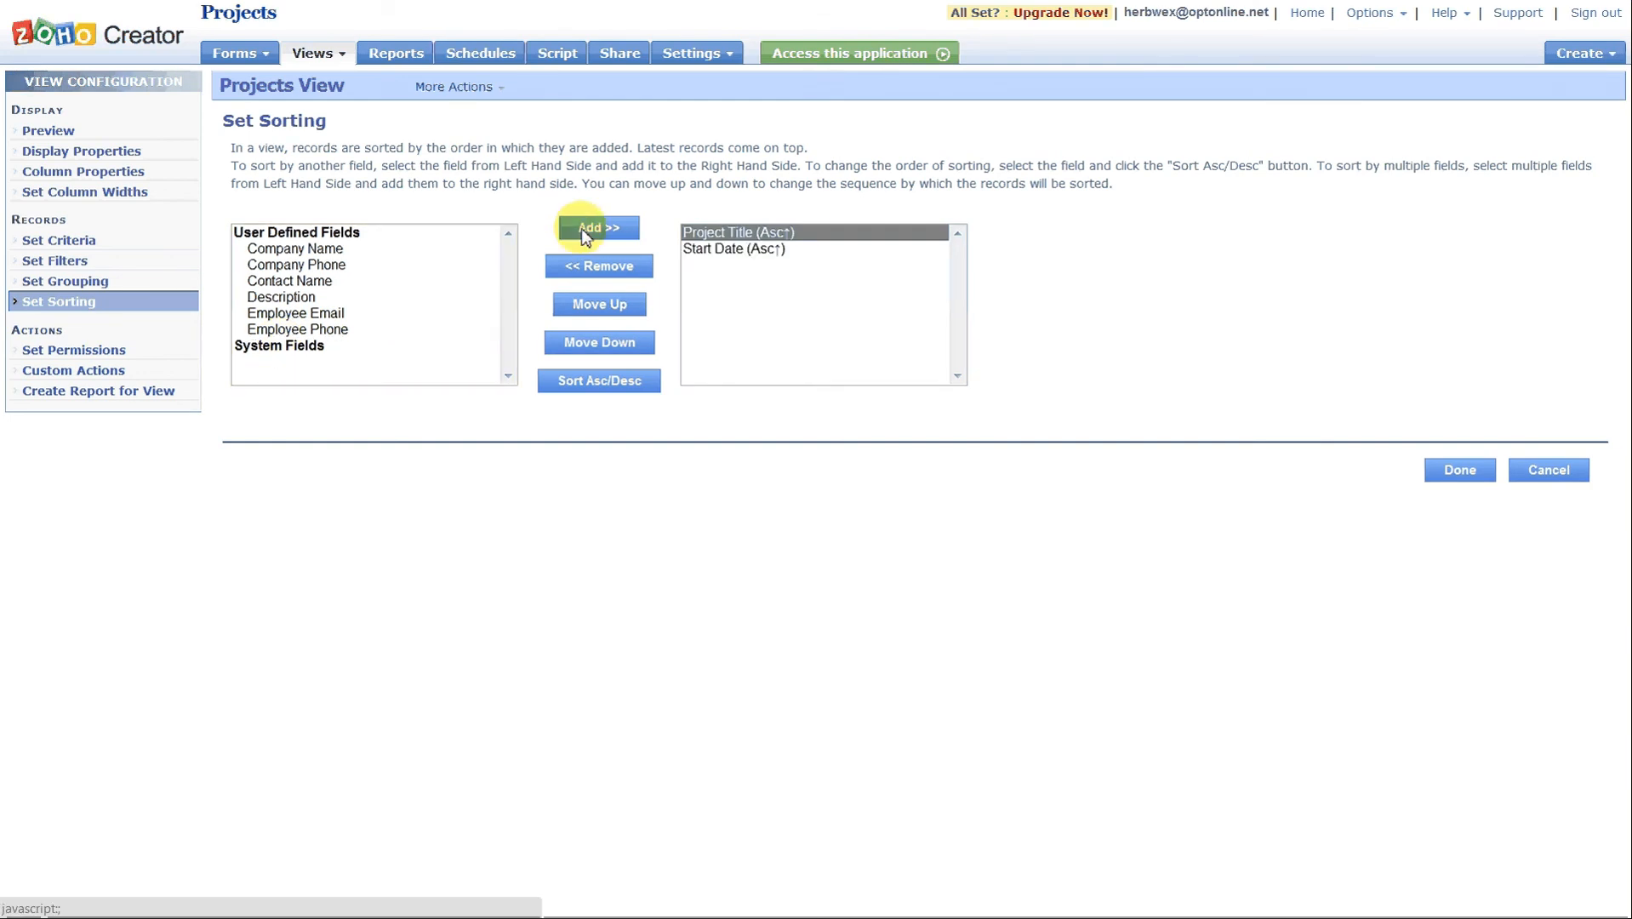
Move Start Date above Project Title in the sort order and set it to descending.
{"action": "left_click", "coordinate": [728, 249]}
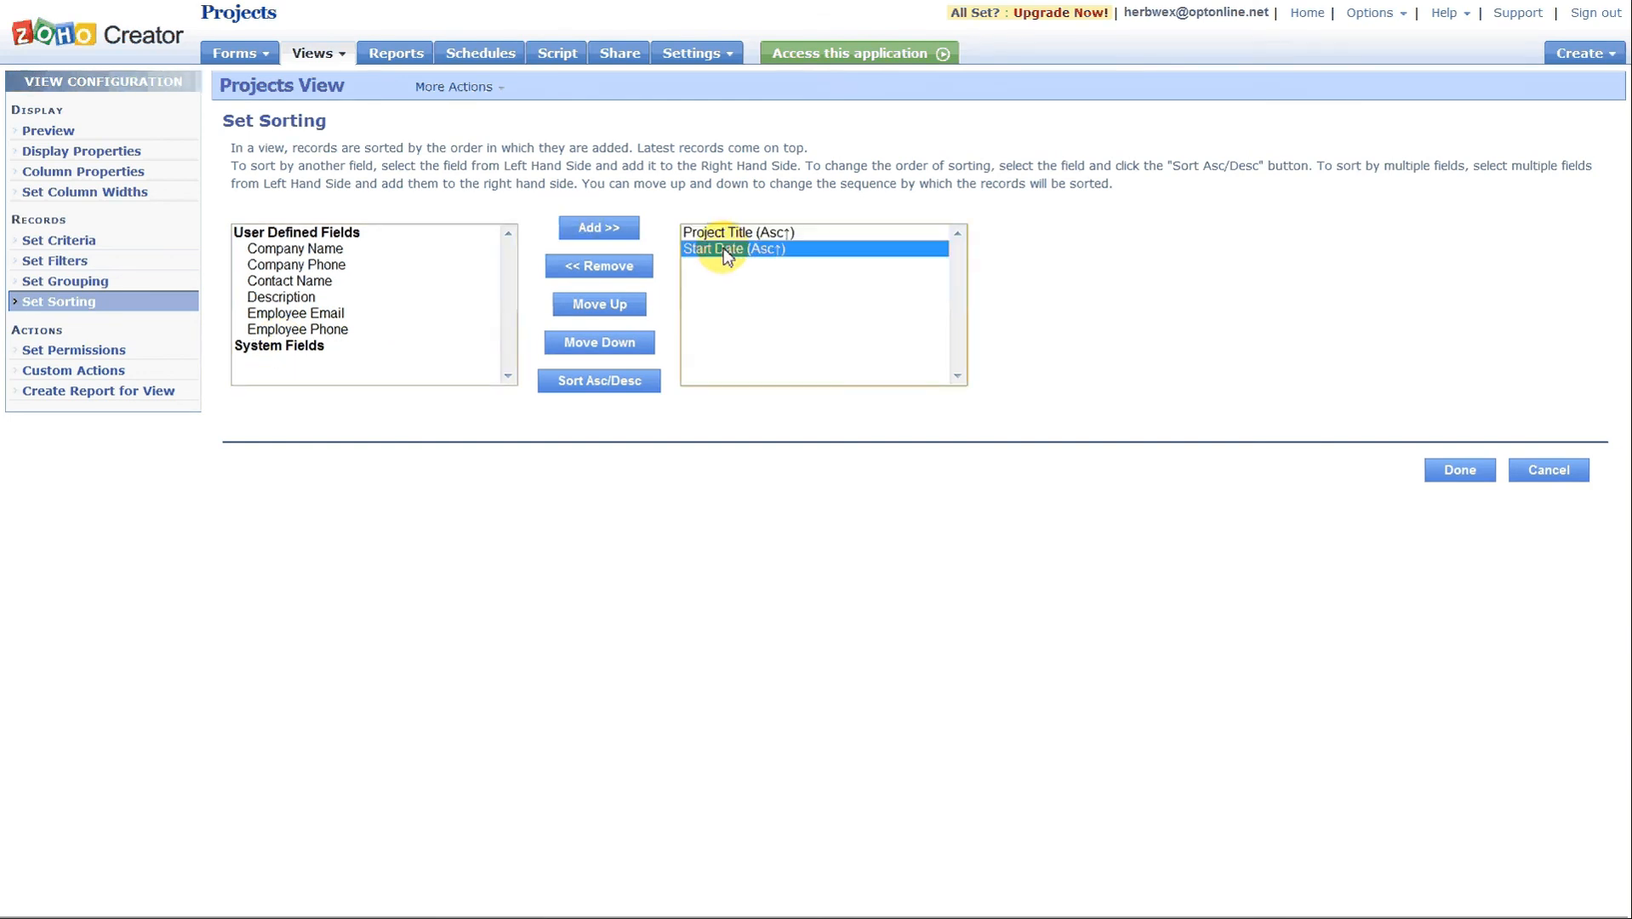
{"action": "left_click", "coordinate": [615, 307]}
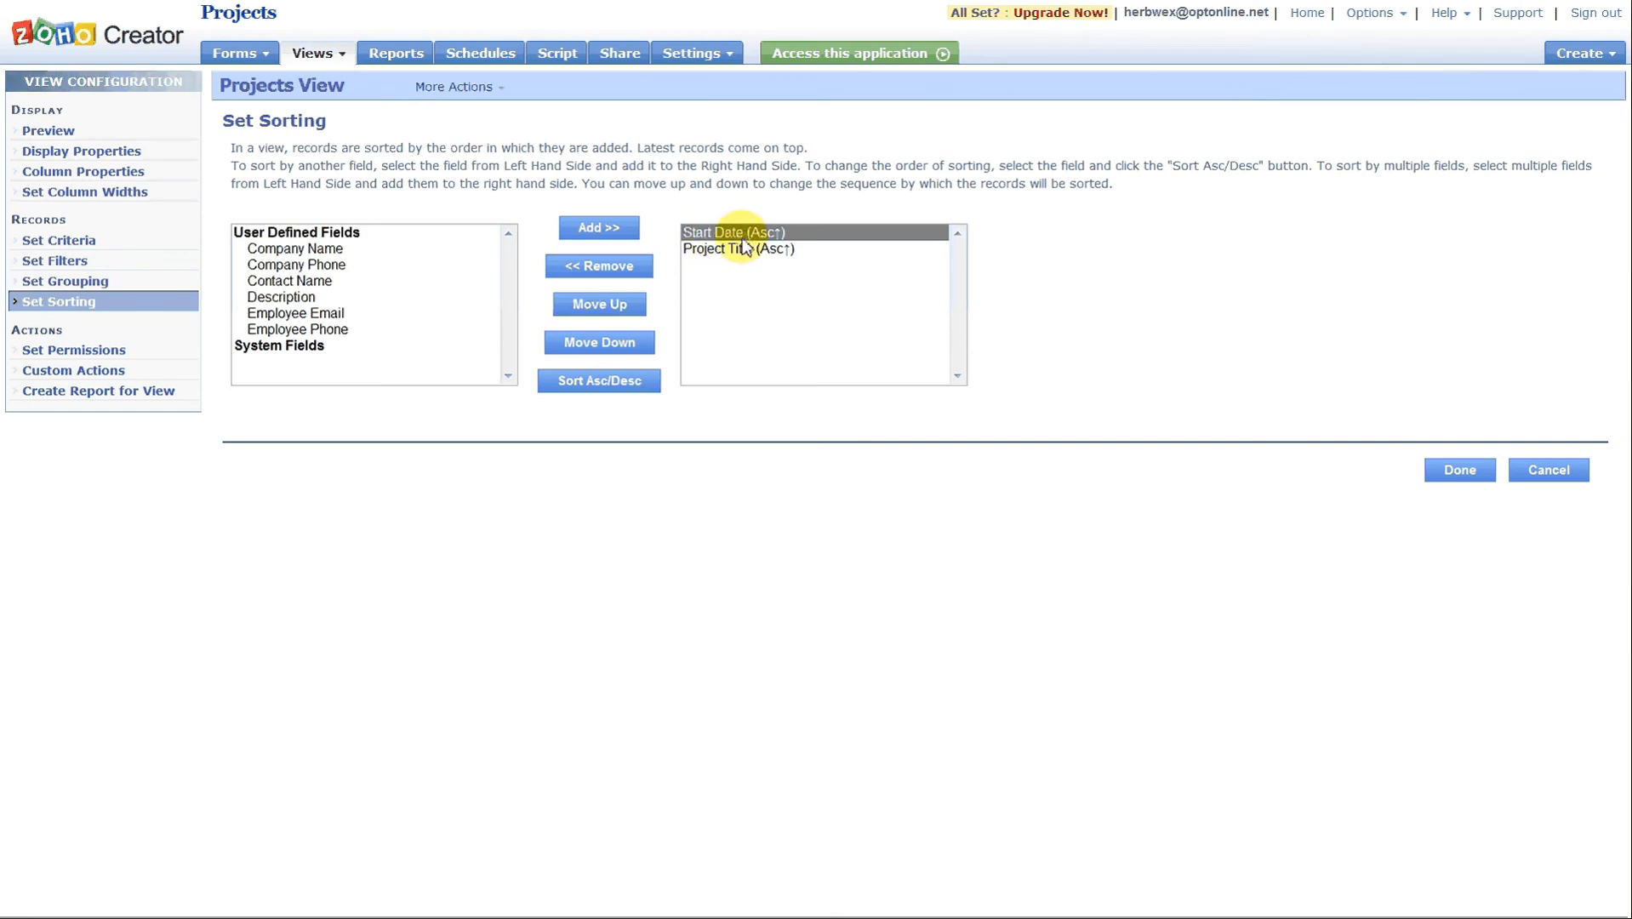
{"action": "left_click", "coordinate": [611, 381]}
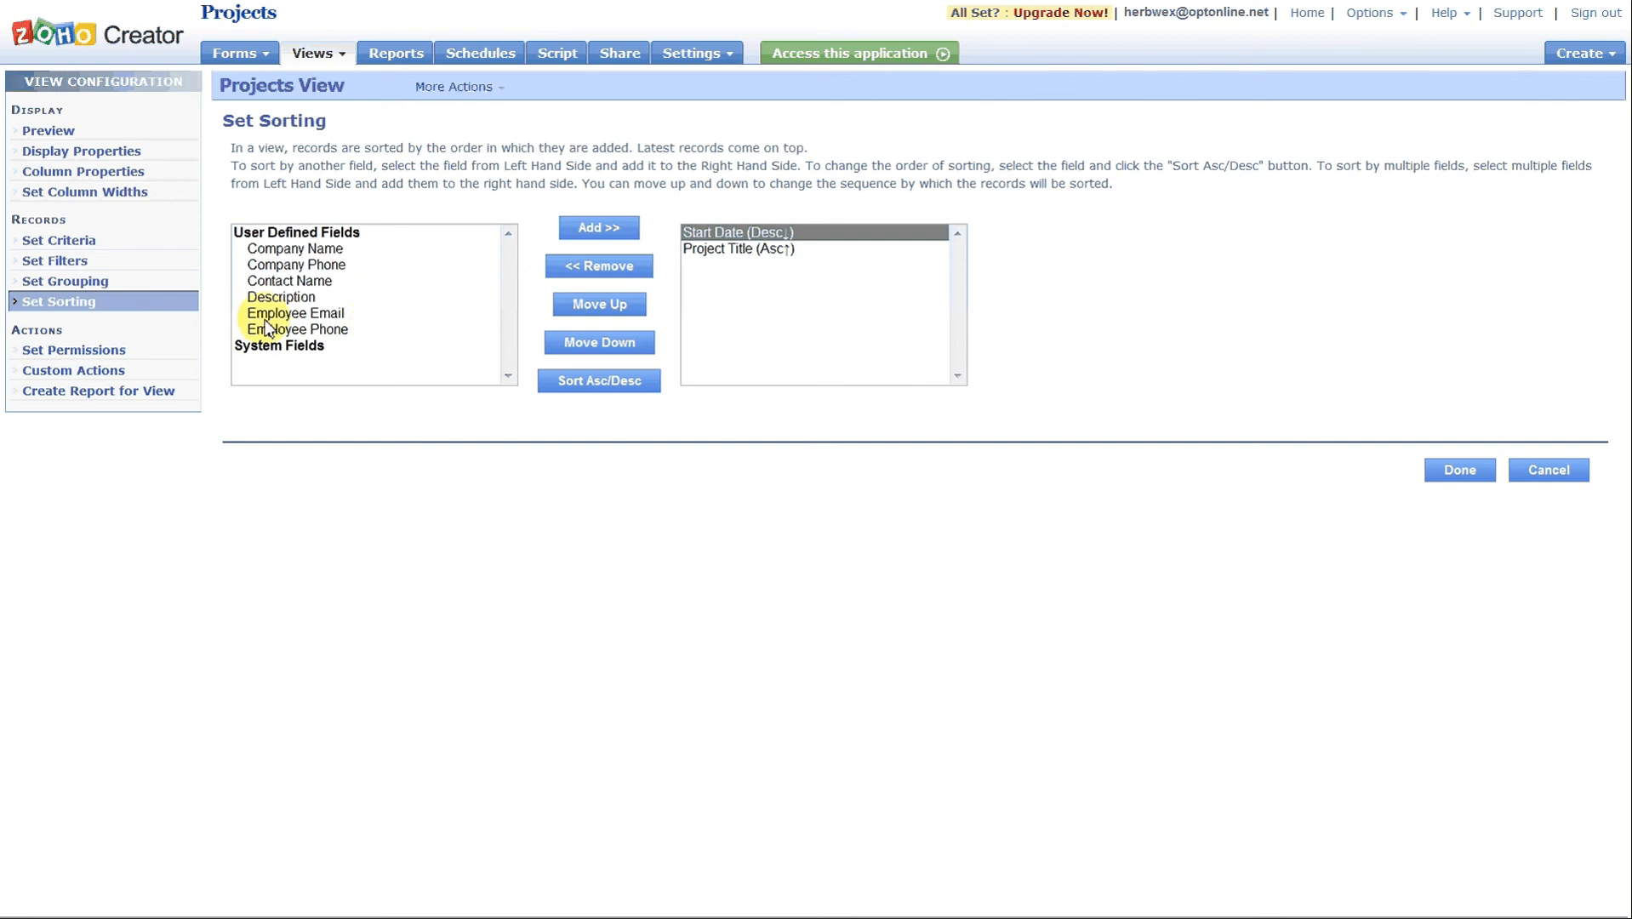
Add Company Name to the sort fields and remove it again.
{"action": "left_click", "coordinate": [276, 249]}
{"action": "left_click", "coordinate": [562, 230]}
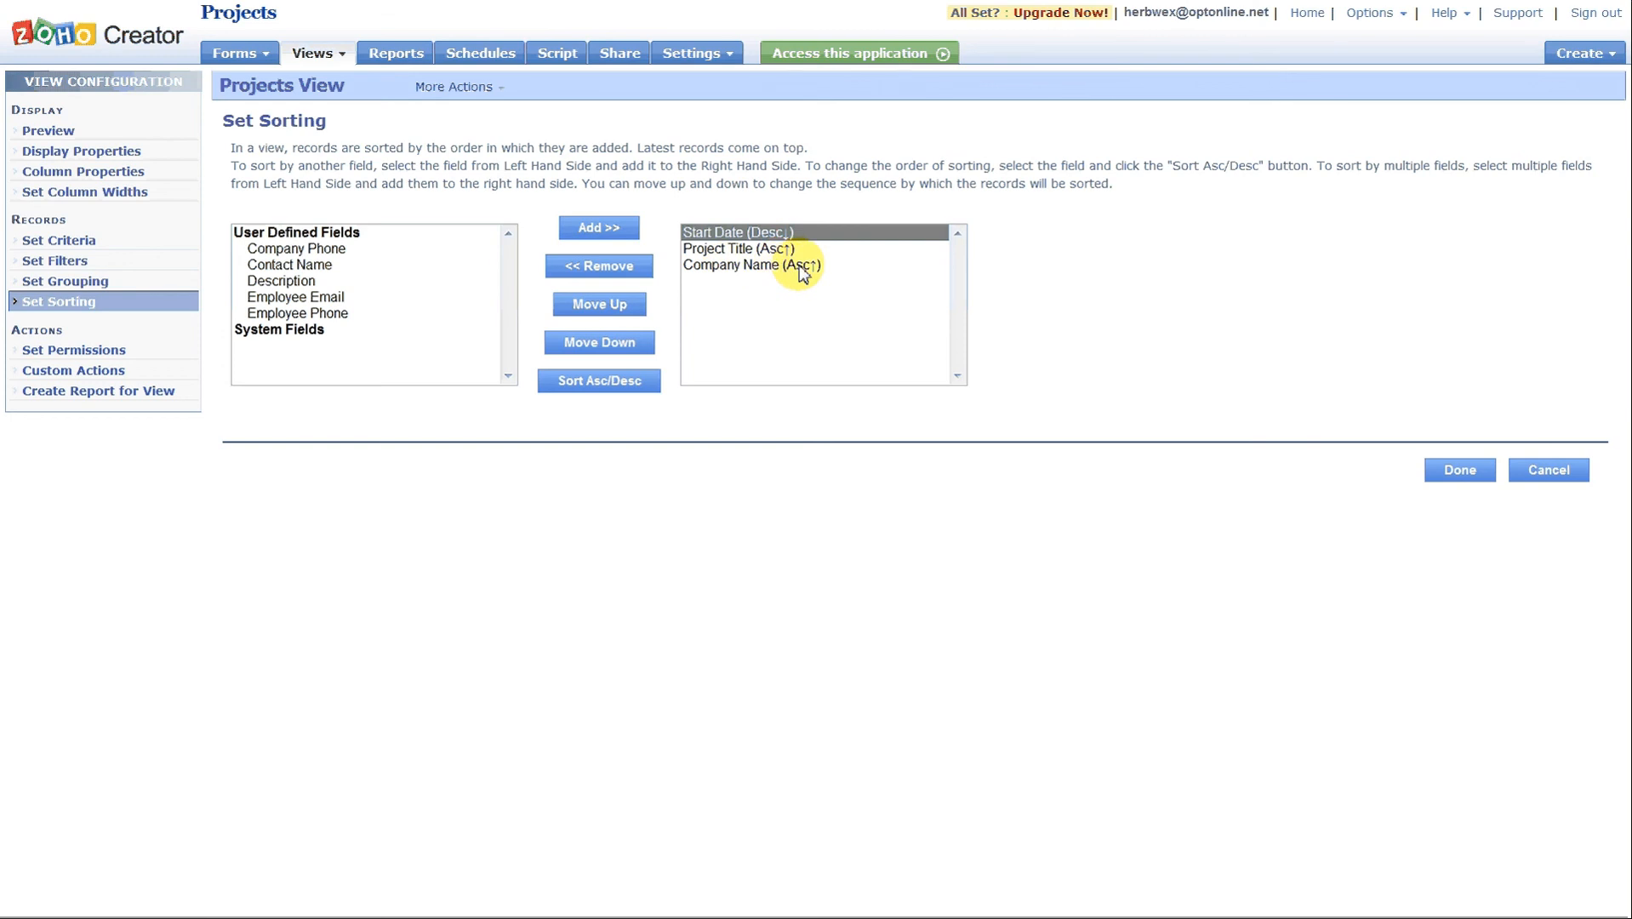
{"action": "left_click", "coordinate": [754, 265]}
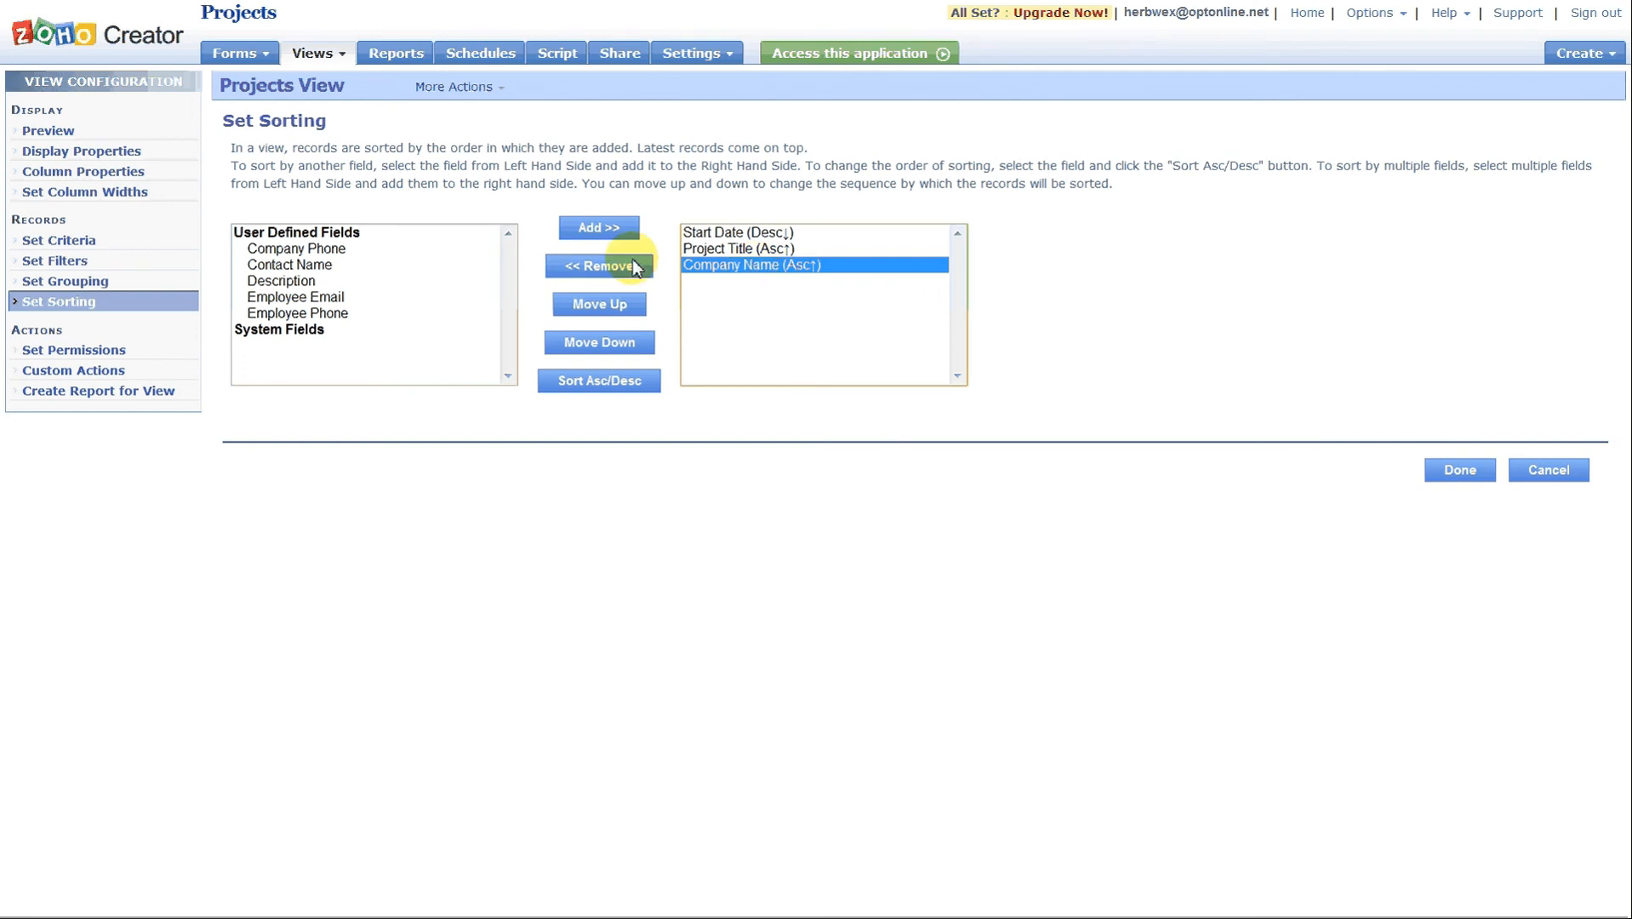
{"action": "left_click", "coordinate": [599, 265]}
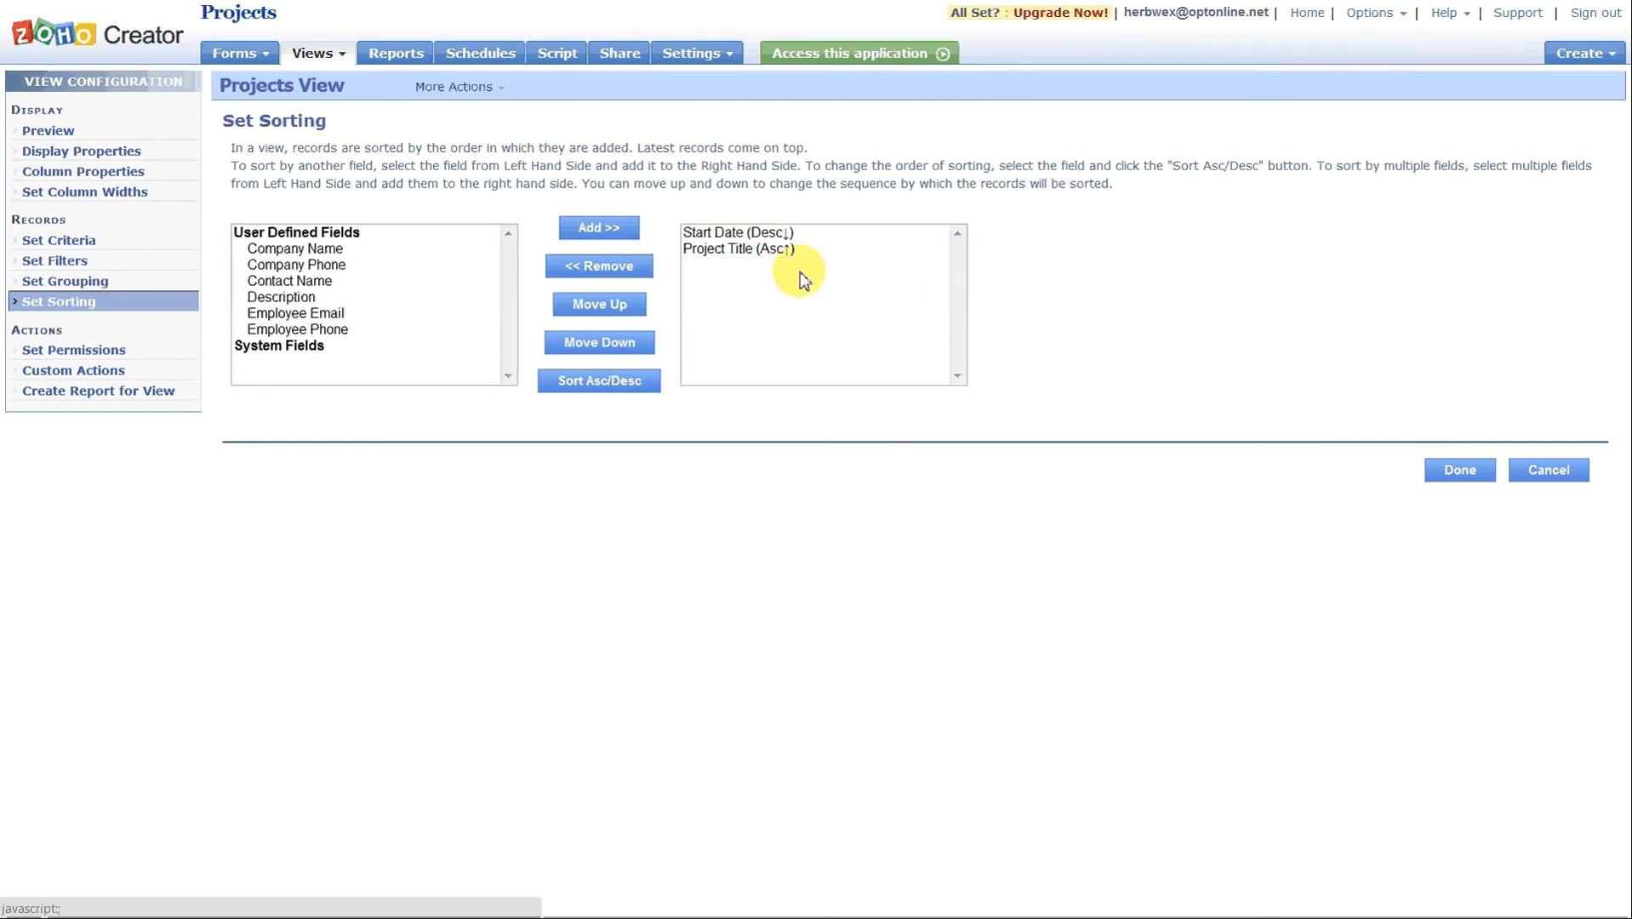
Save the Projects View's sorting settings.
{"action": "left_click", "coordinate": [1460, 470]}
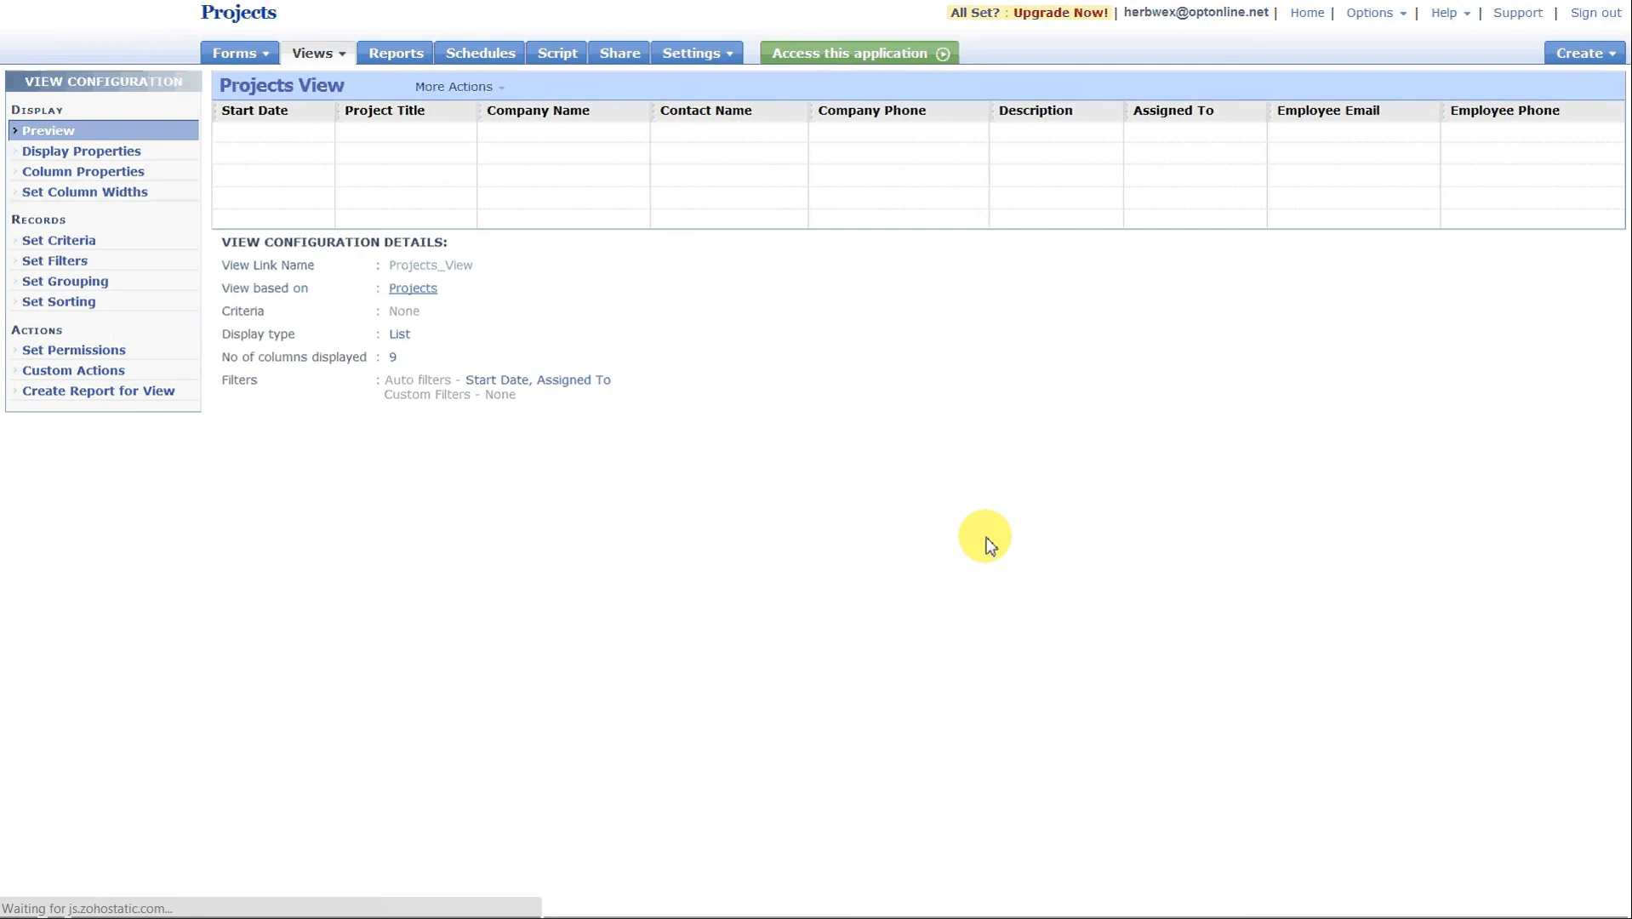
Allow users to add and delete records in the Projects View's permissions and save the settings.
{"action": "left_click", "coordinate": [88, 354]}
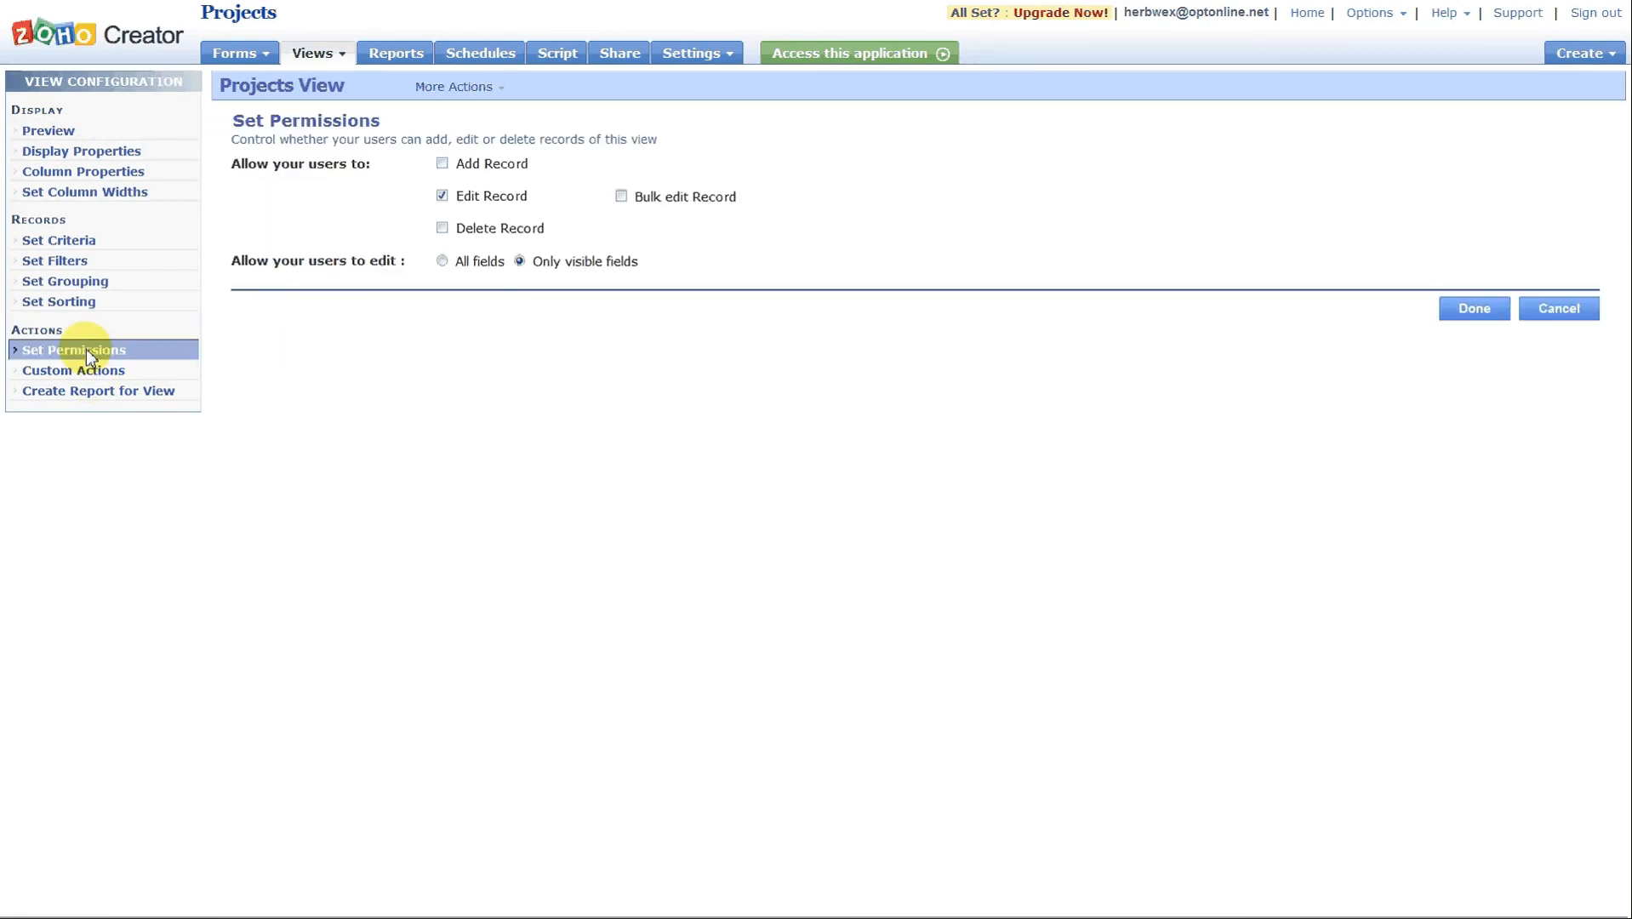
{"action": "left_click", "coordinate": [442, 165]}
{"action": "left_click", "coordinate": [442, 164]}
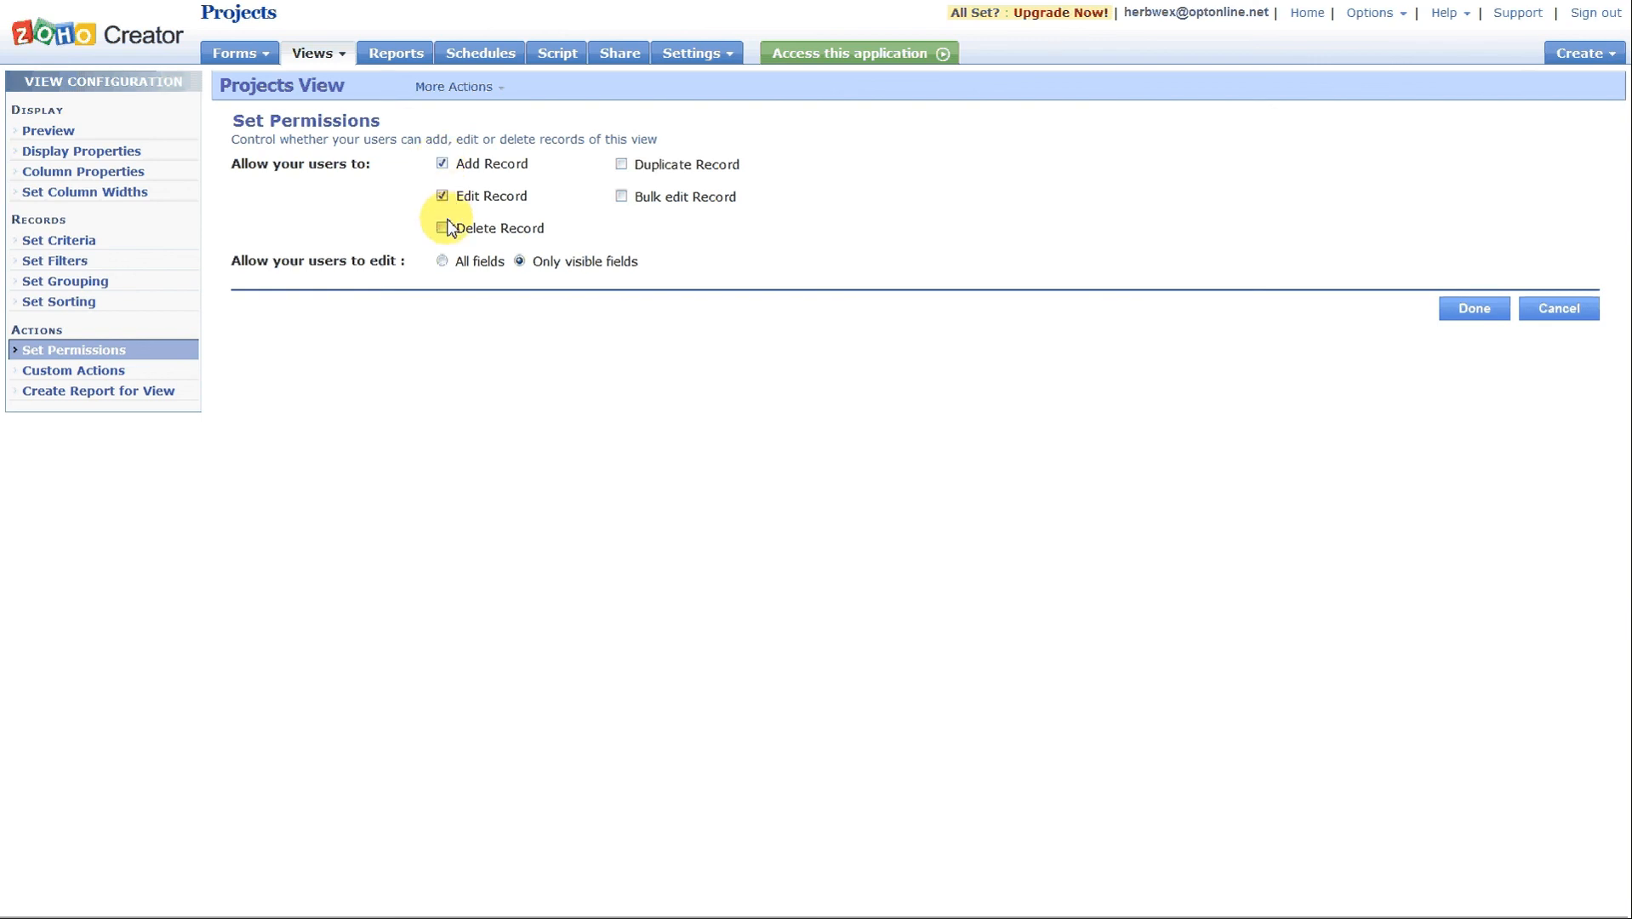
{"action": "left_click", "coordinate": [444, 228]}
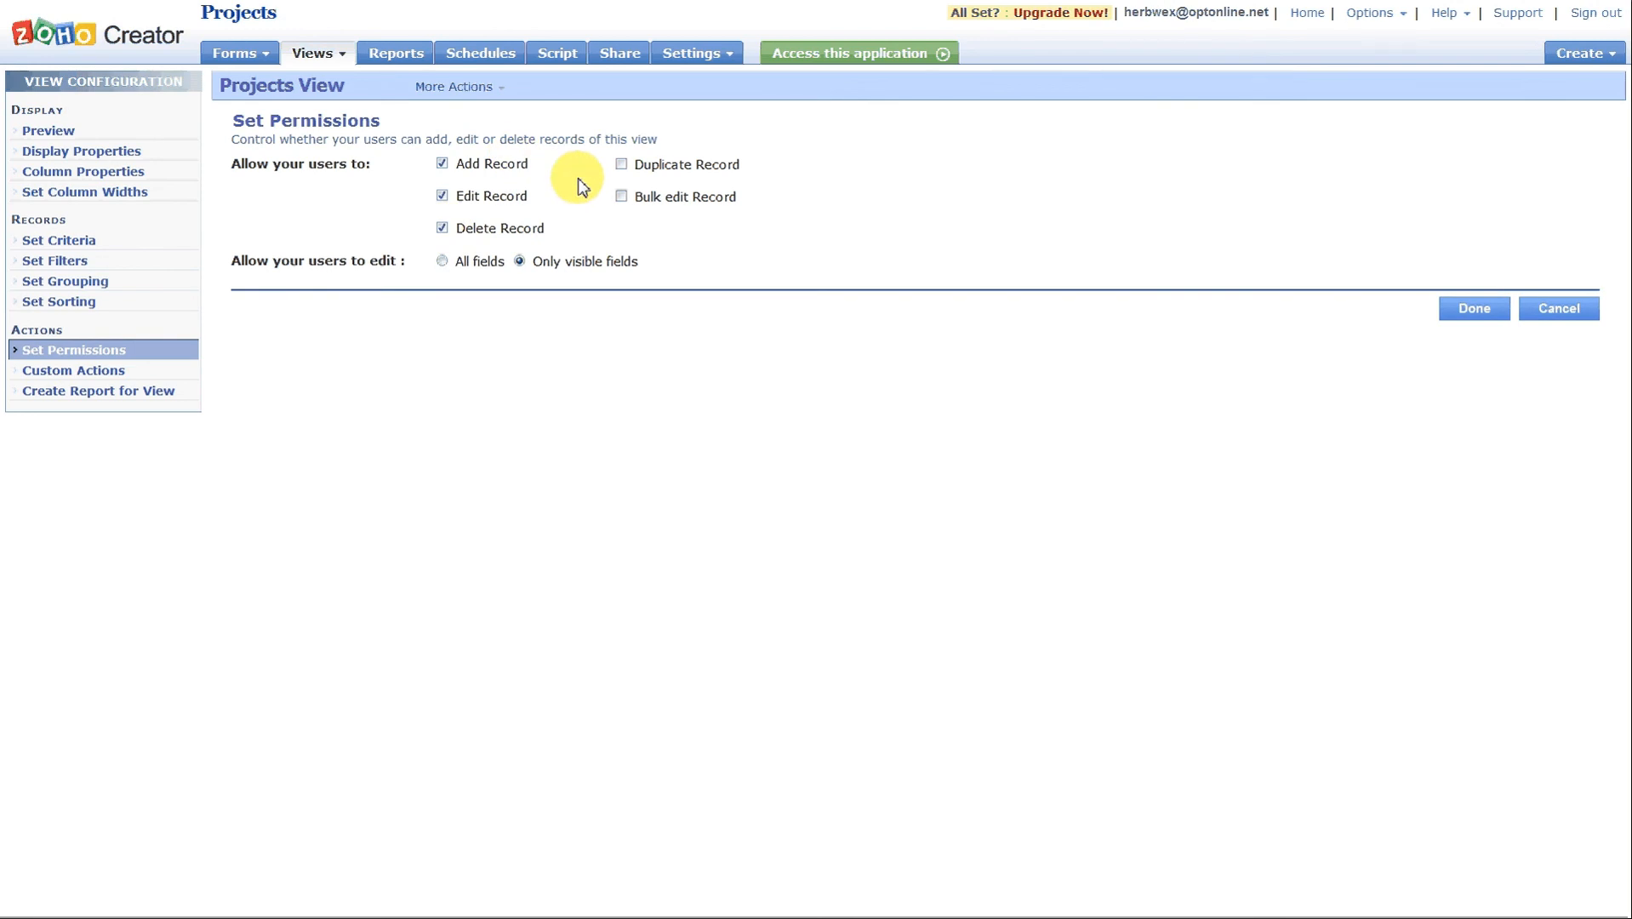
{"action": "left_click", "coordinate": [1474, 308]}
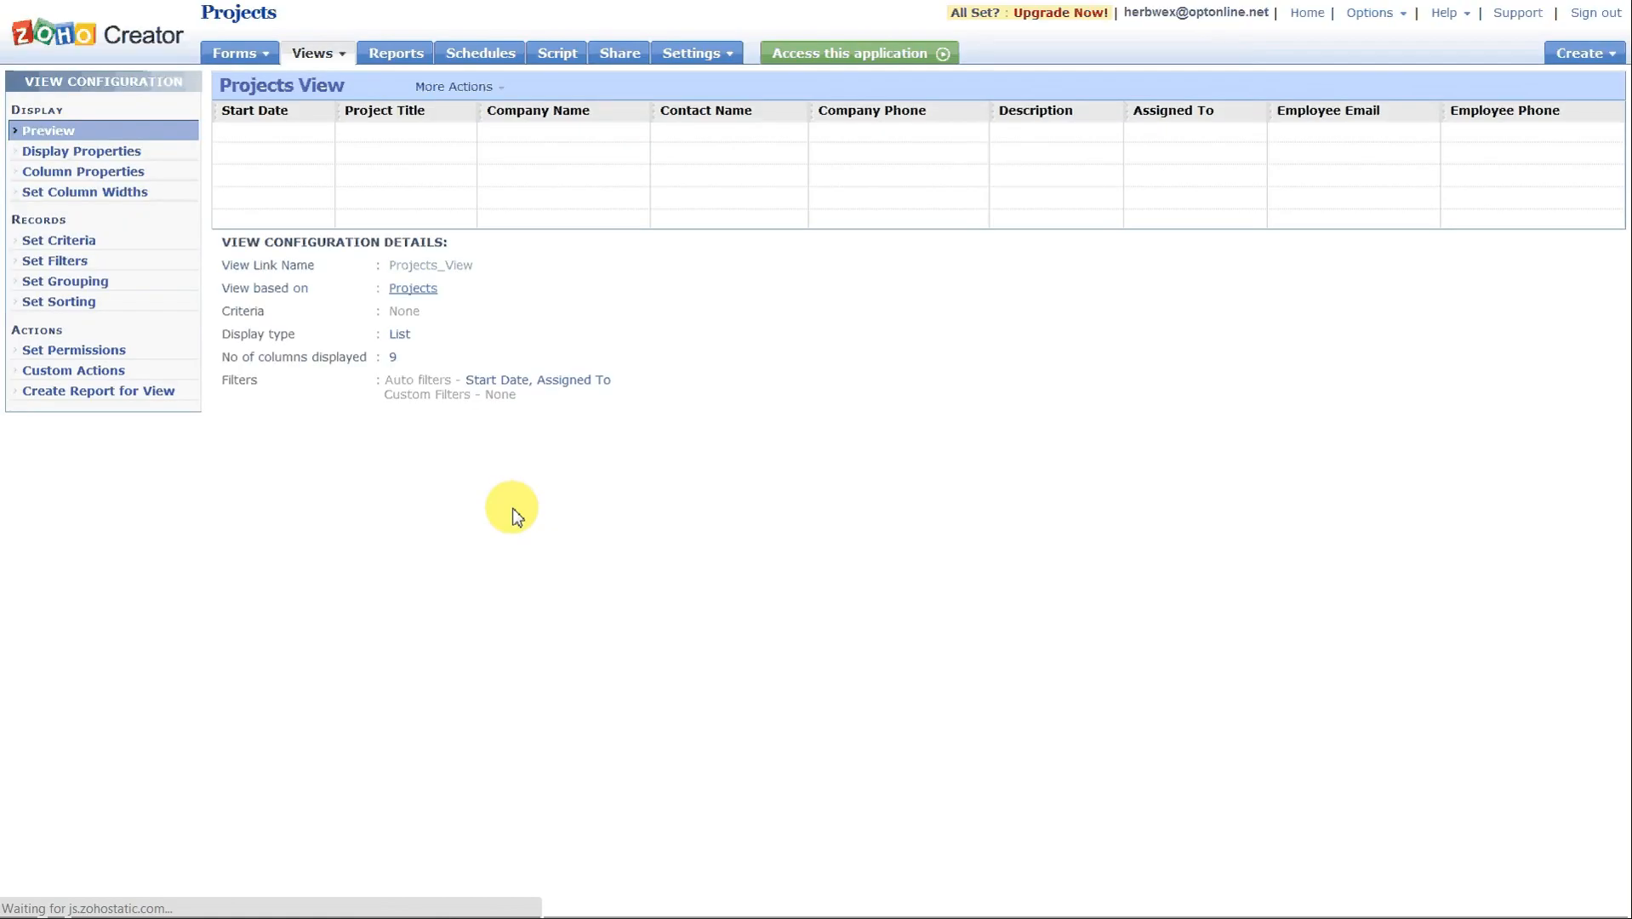